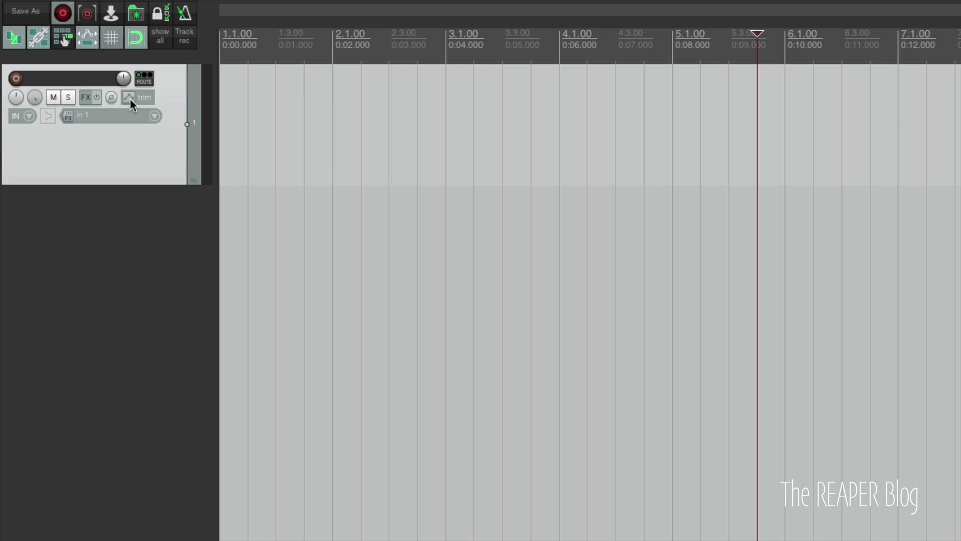
- Enable the Volume, Volume (Pre-FX) and Trim Volume envelopes for track 1
{"action": "left_click", "coordinate": [128, 97]}
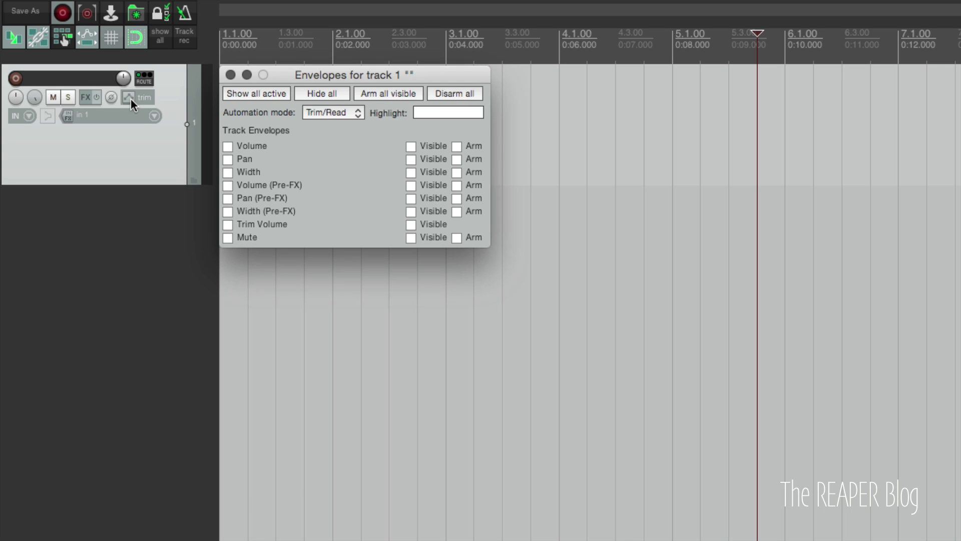
{"action": "left_click", "coordinate": [252, 146]}
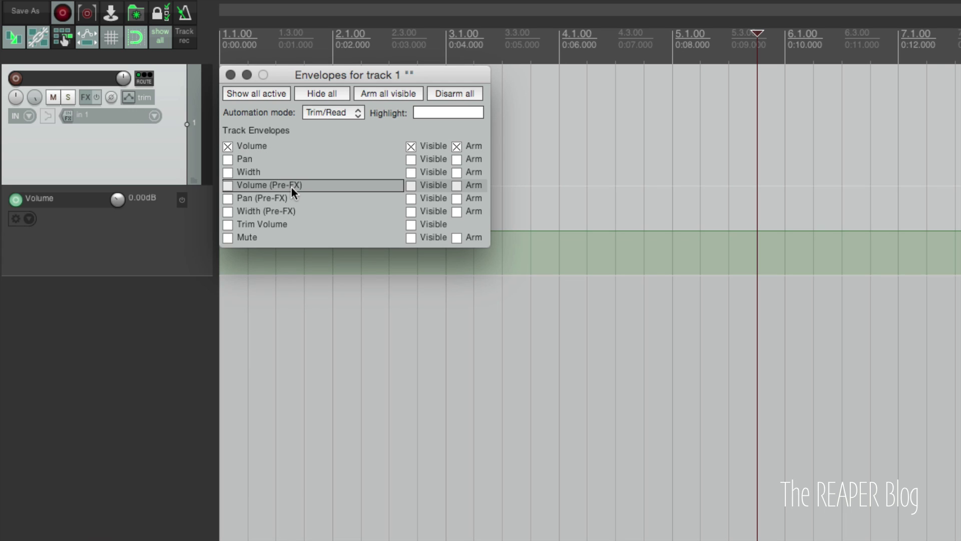
{"action": "left_click", "coordinate": [310, 188]}
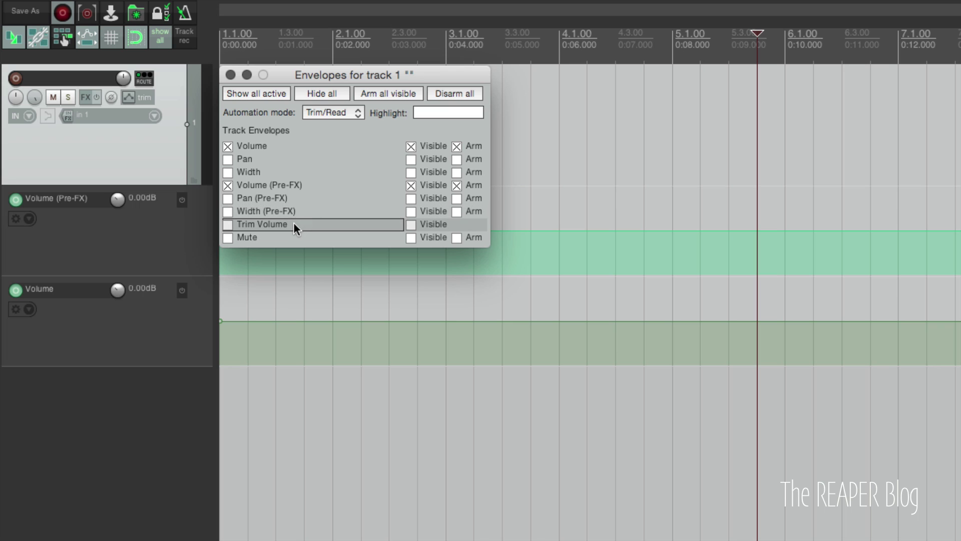
{"action": "left_click", "coordinate": [306, 228]}
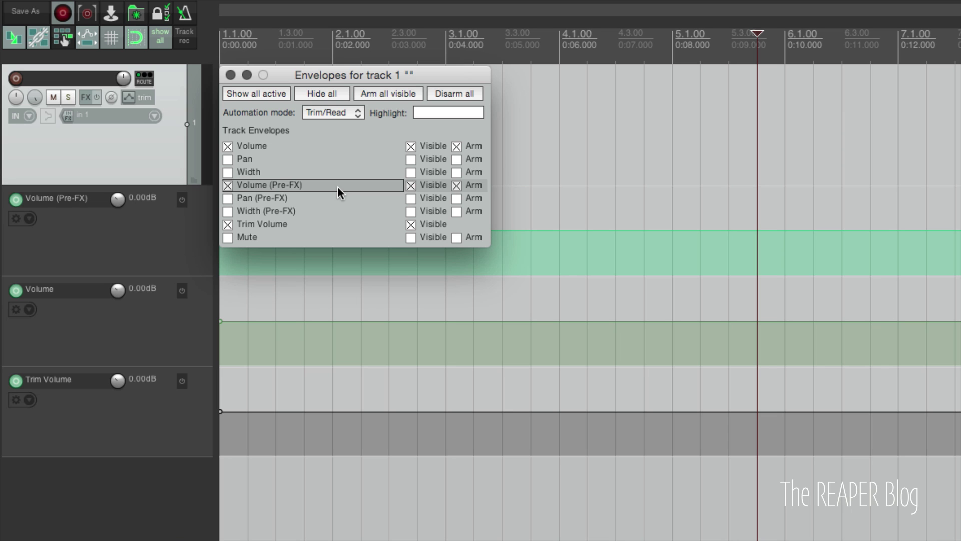
{"action": "left_click", "coordinate": [313, 287]}
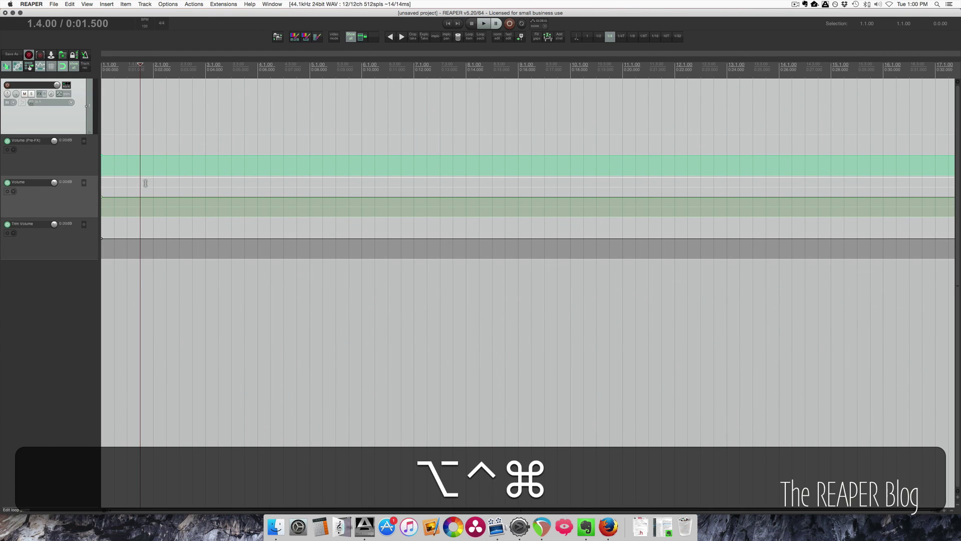
- Search the Media Explorer for "loop" and place 84_THATDEEP_LOOP01.wav on track 1 at 2.1.00
{"action": "key", "text": "ctrl+alt+super+x"}
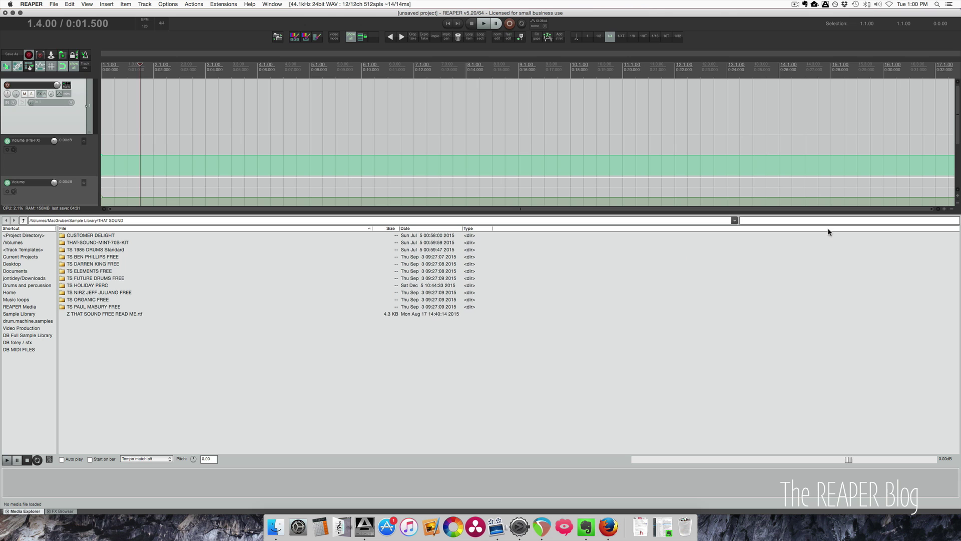
{"action": "left_click", "coordinate": [831, 221]}
{"action": "type", "text": "loop"}
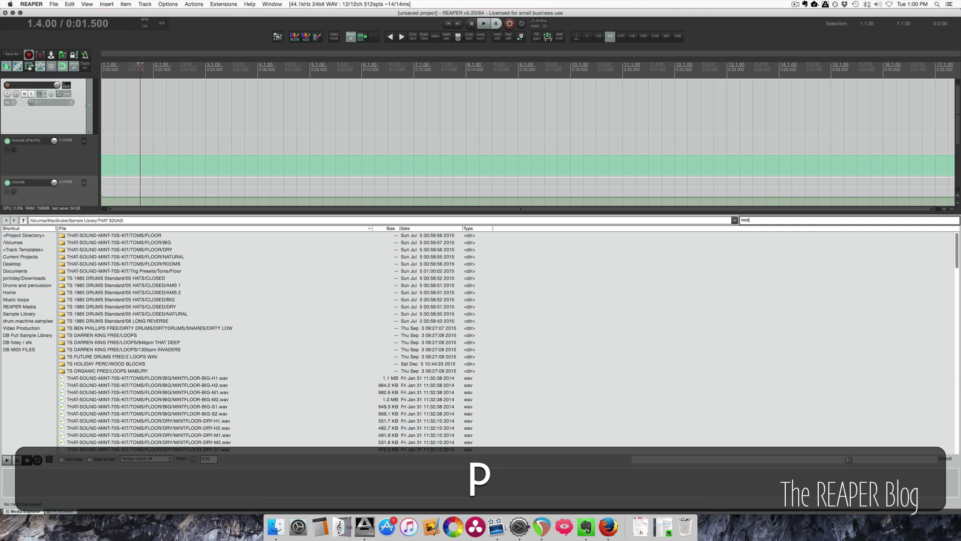
{"action": "left_click_drag", "start_coordinate": [166, 272], "coordinate": [143, 95]}
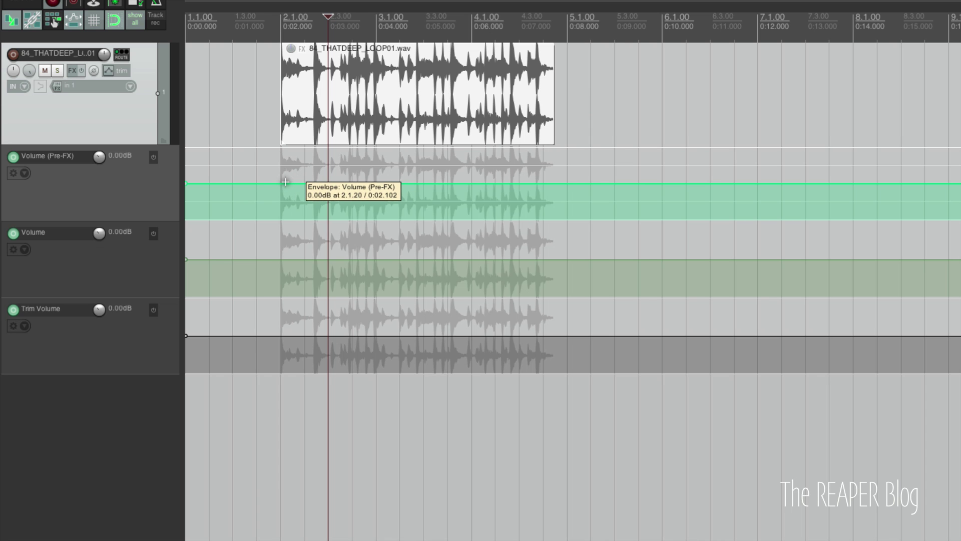
- Try lowering the Volume (Pre-FX) envelope over the loop and the item's own gain, undoing each change
{"action": "left_click_drag", "start_coordinate": [285, 182], "coordinate": [334, 210]}
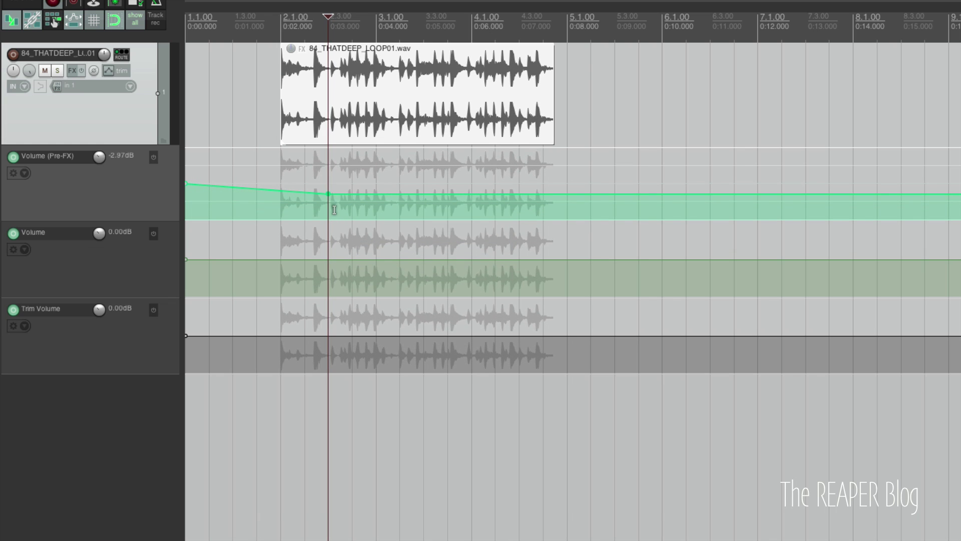
{"action": "key", "text": "super+z"}
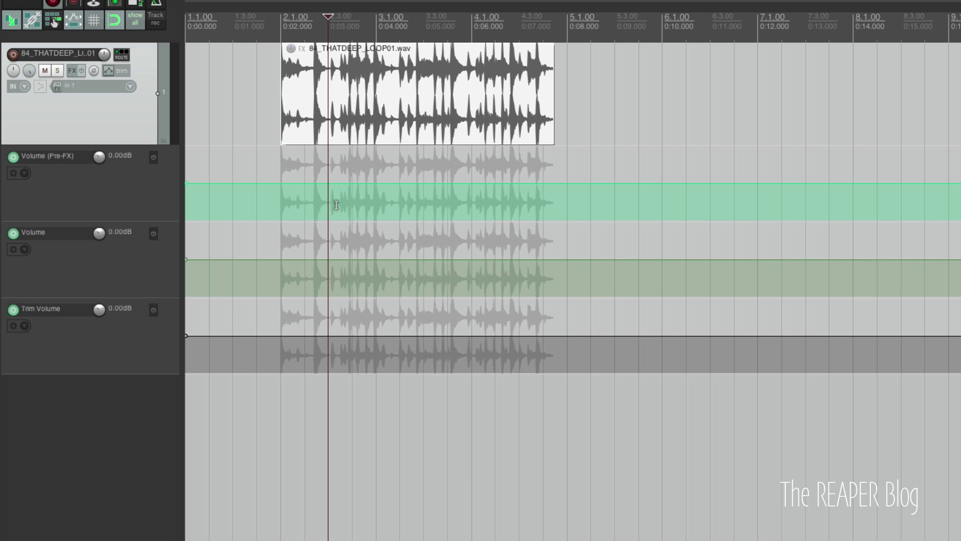
{"action": "key", "text": "super+z"}
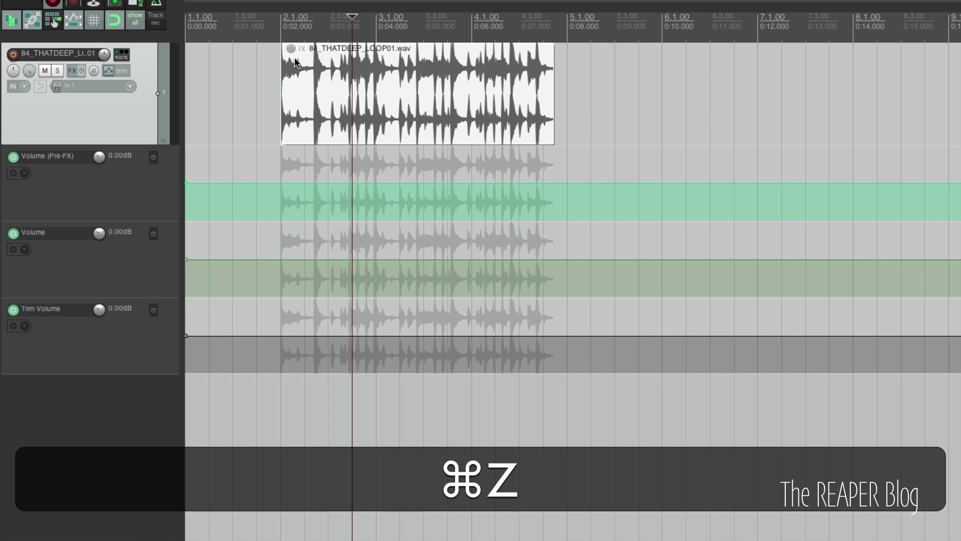
{"action": "left_click_drag", "start_coordinate": [291, 50], "coordinate": [296, 85]}
{"action": "key", "text": "super+z"}
- Set the loop item's take volume to -10.5 dB in its item properties
{"action": "double_click", "coordinate": [305, 87]}
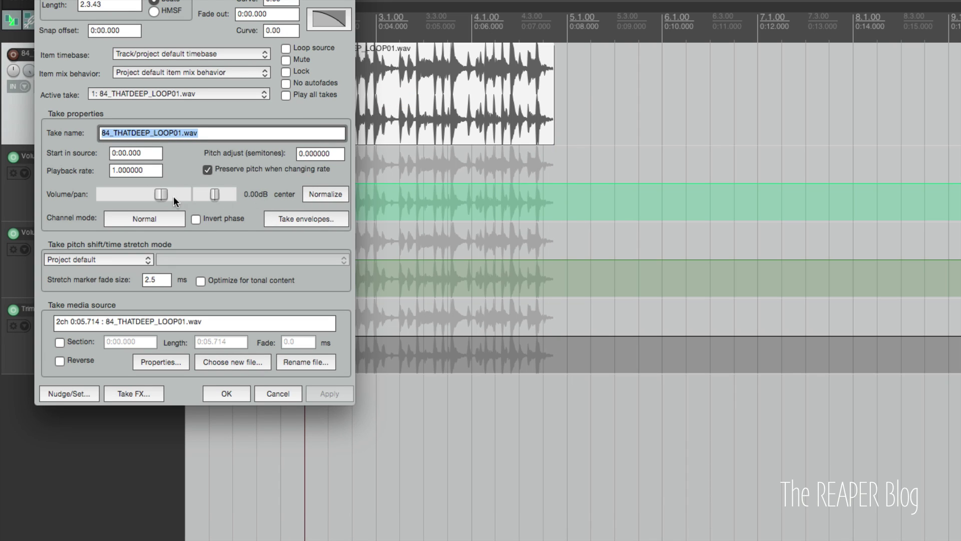
{"action": "left_click_drag", "start_coordinate": [163, 196], "coordinate": [147, 195]}
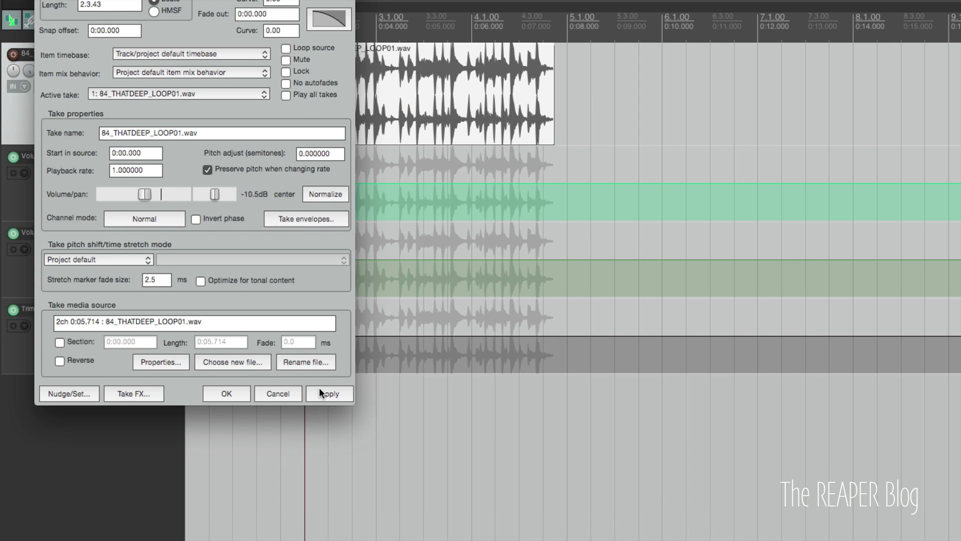
{"action": "left_click", "coordinate": [318, 393]}
{"action": "left_click", "coordinate": [232, 394]}
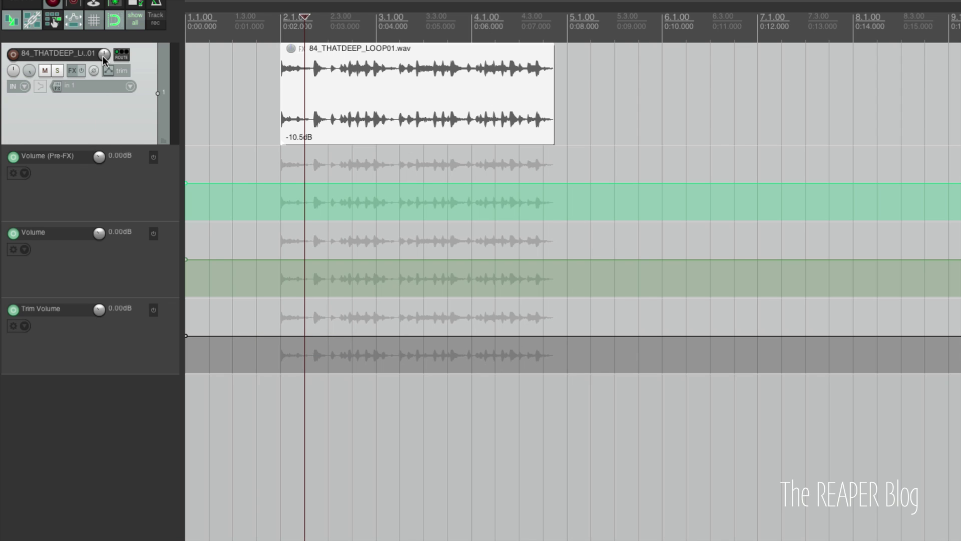
- Show the mixer to view the loop track's volume fader, and hide it again
{"action": "key", "text": "3"}
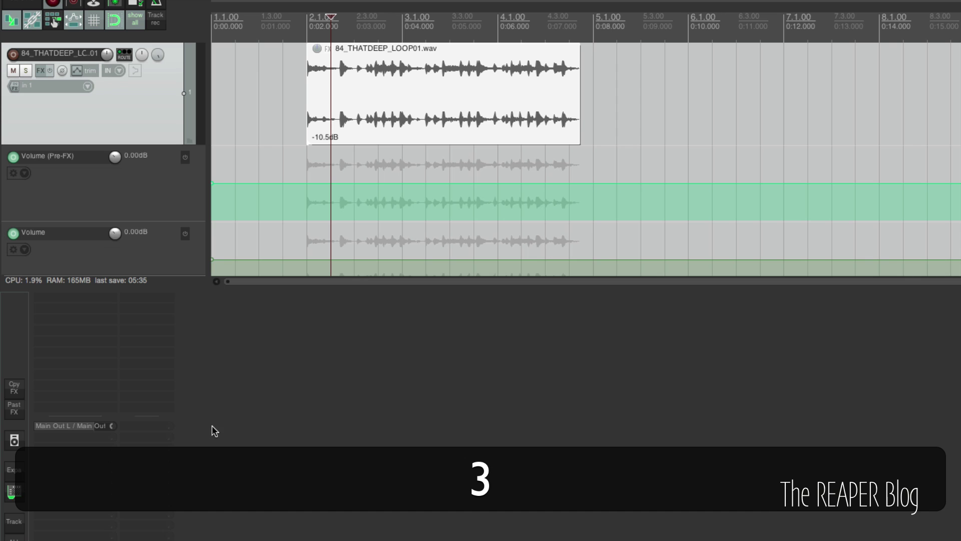
{"action": "key", "text": "ctrl+alt+3"}
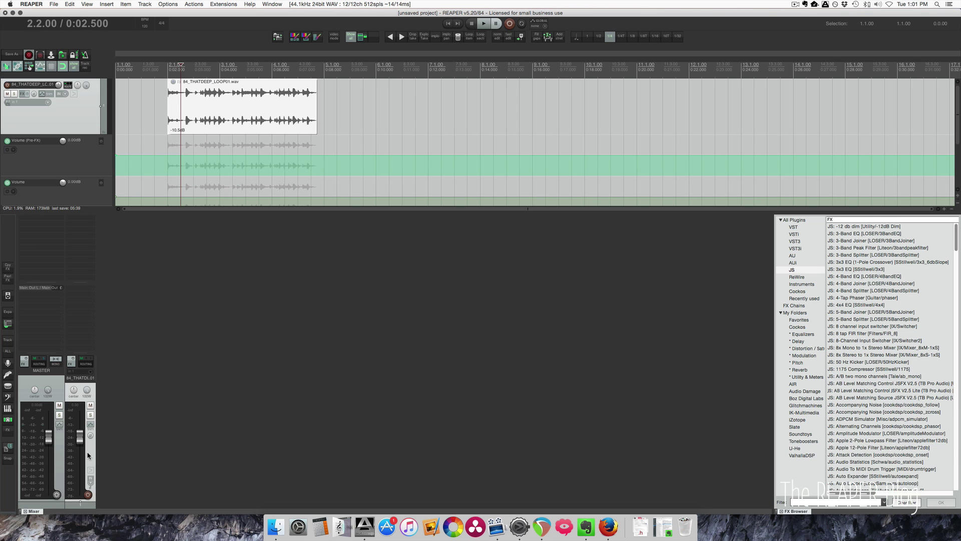
{"action": "key", "text": "alt+d"}
{"action": "left_click", "coordinate": [125, 243]}
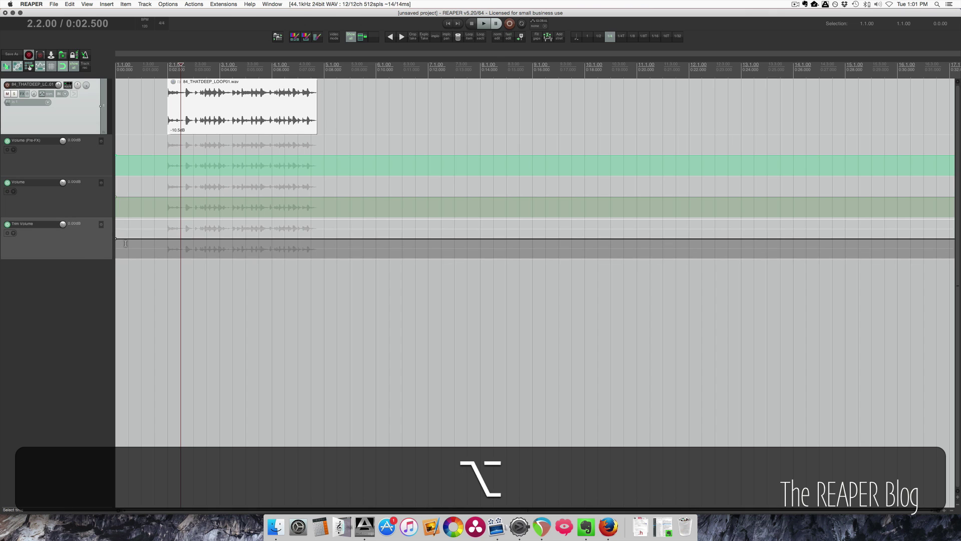
- Draw a freehand curve on the Volume envelope from about 2.2.00 to 4.1.00, with a slight rise, a dip and a recovery
{"action": "key", "text": "ctrl"}
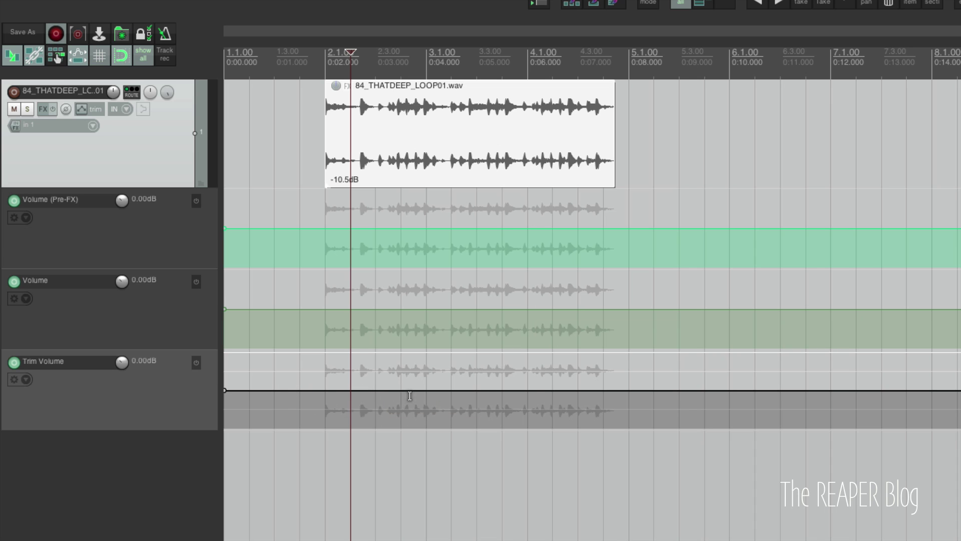
{"action": "left_click", "coordinate": [387, 324]}
{"action": "key", "text": "super"}
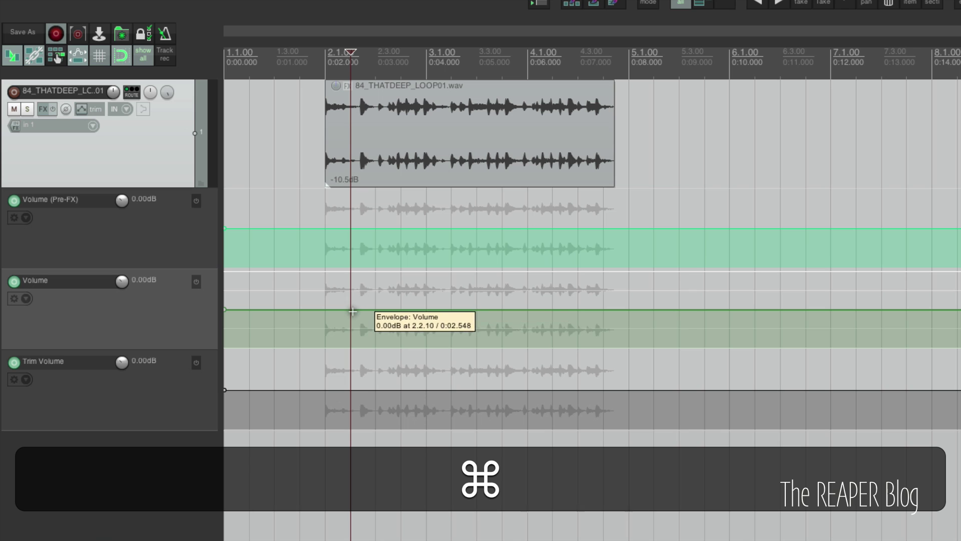
{"action": "mouse_move", "coordinate": [353, 309]}
{"action": "left_mouse_down"}
{"action": "mouse_move", "coordinate": [428, 300]}
{"action": "mouse_move", "coordinate": [471, 326]}
{"action": "mouse_move", "coordinate": [521, 302]}
{"action": "mouse_move", "coordinate": [541, 310]}
{"action": "left_mouse_up"}
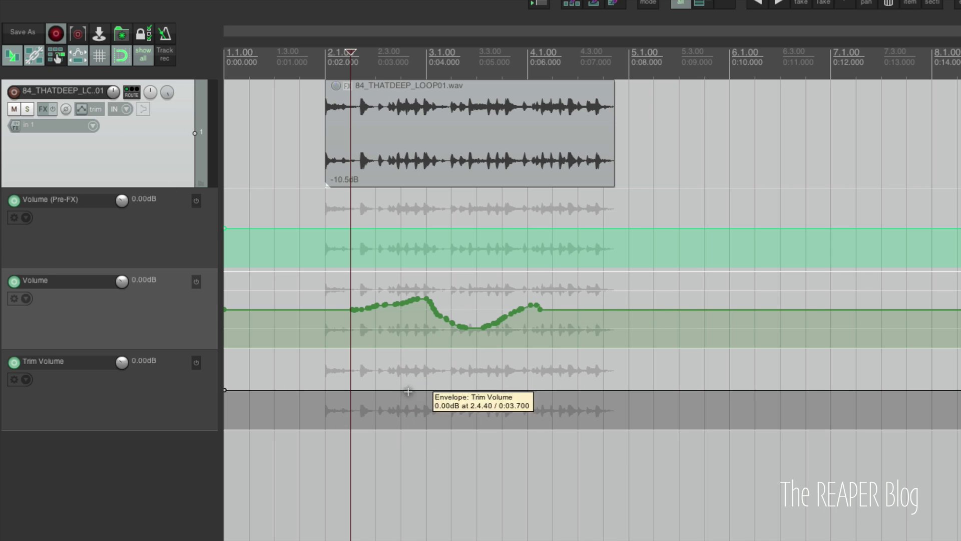
- Raise the Trim Volume envelope to about +6.1 dB between 2.4.00 and 4.2.00, and play the loop from 2.2.00
{"action": "left_click_drag", "start_coordinate": [401, 409], "coordinate": [520, 367]}
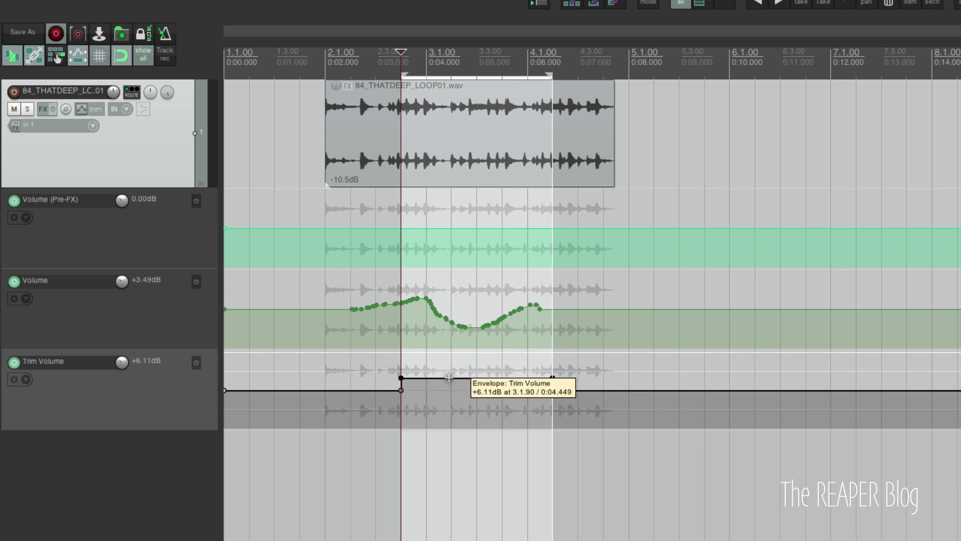
{"action": "left_click", "coordinate": [350, 365]}
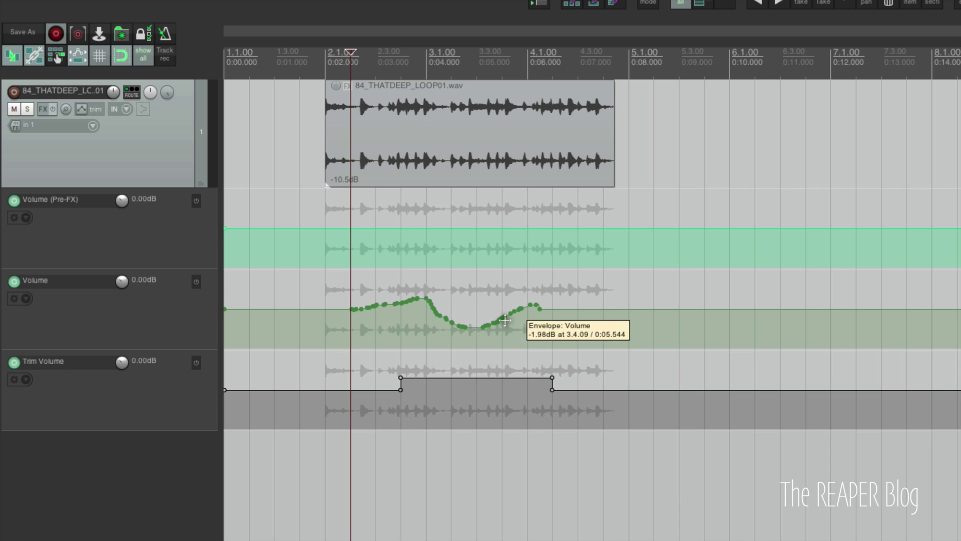
{"action": "key", "text": "space"}
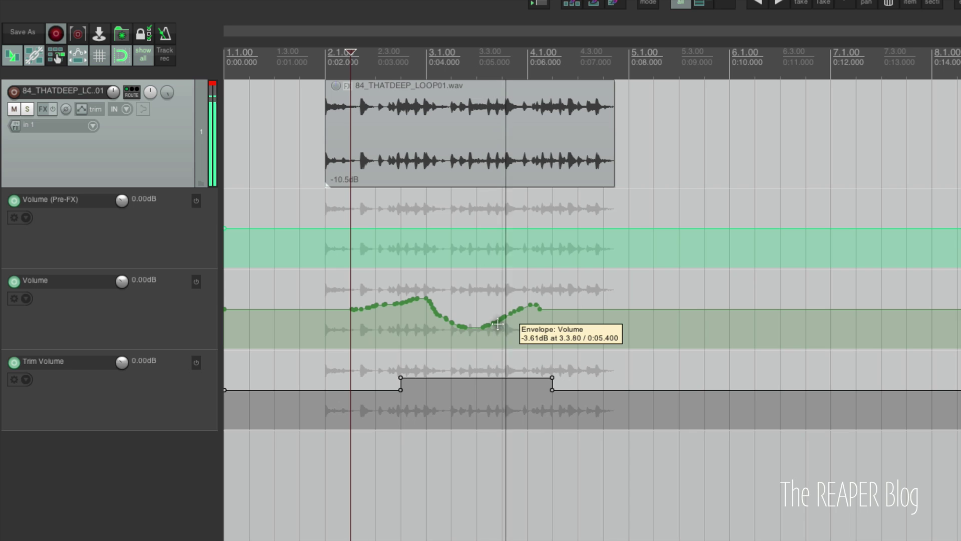
{"action": "key", "text": "space"}
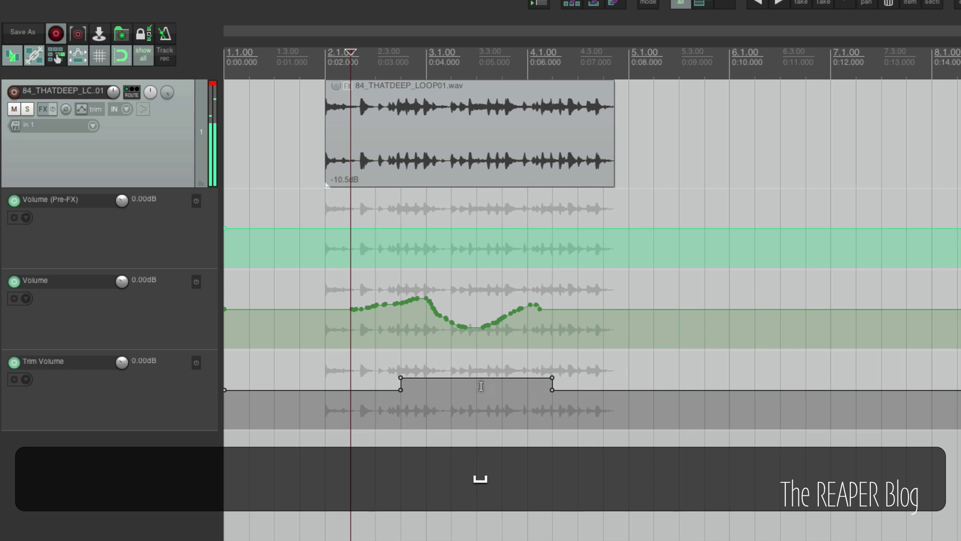
- Draw a deep freehand dip in the raised section of the Trim Volume envelope and play the loop through it
{"action": "mouse_move", "coordinate": [439, 378]}
{"action": "left_mouse_down"}
{"action": "mouse_move", "coordinate": [462, 425]}
{"action": "mouse_move", "coordinate": [507, 378]}
{"action": "left_mouse_up"}
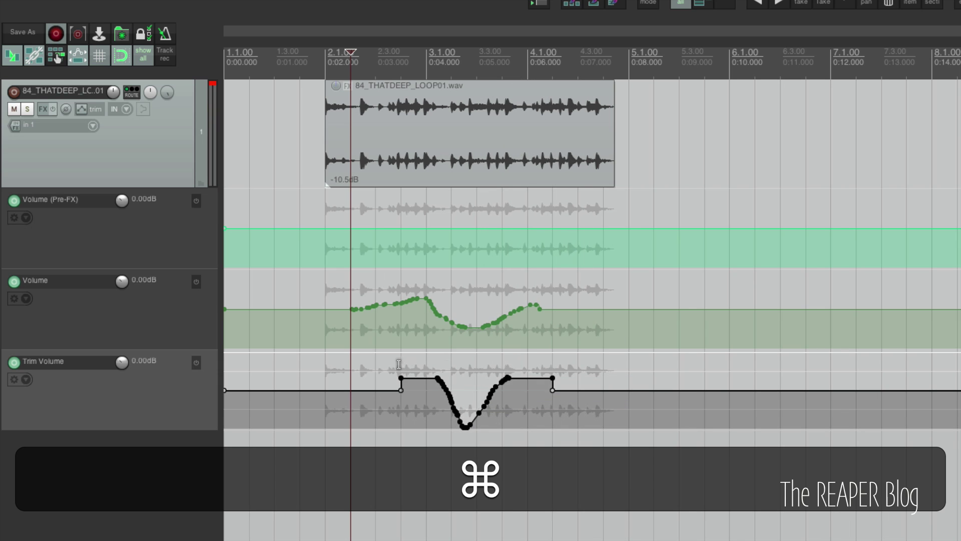
{"action": "left_click", "coordinate": [382, 361]}
{"action": "key", "text": "space"}
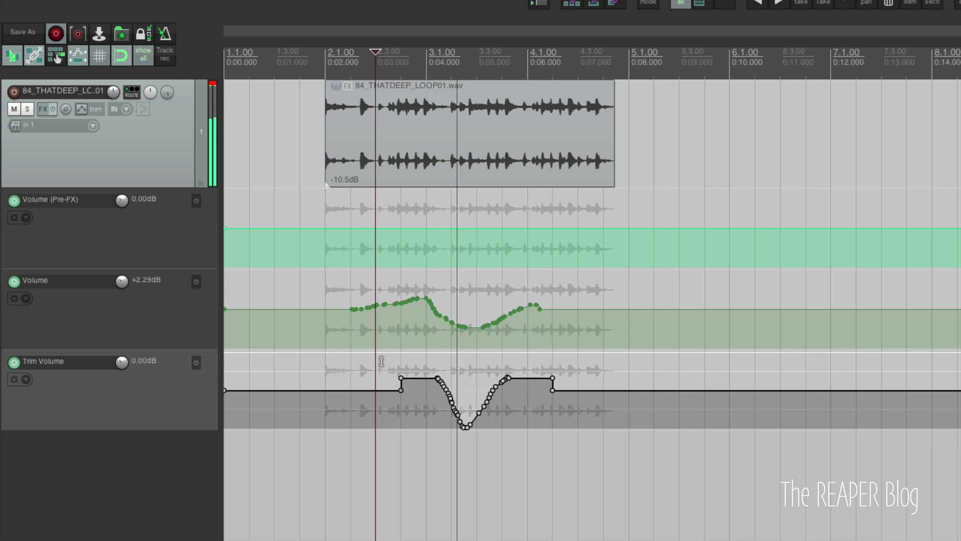
{"action": "key", "text": "space"}
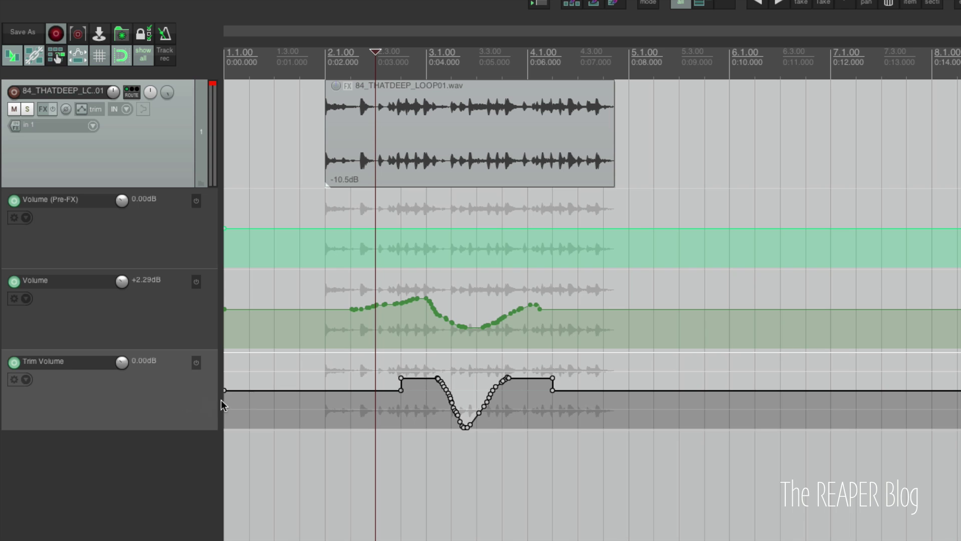
- Try drawing a deeper dip directly on the Volume envelope after 3.1.00 and undo it
{"action": "mouse_move", "coordinate": [427, 300]}
{"action": "left_mouse_down"}
{"action": "mouse_move", "coordinate": [460, 348]}
{"action": "mouse_move", "coordinate": [483, 347]}
{"action": "mouse_move", "coordinate": [516, 310]}
{"action": "left_mouse_up"}
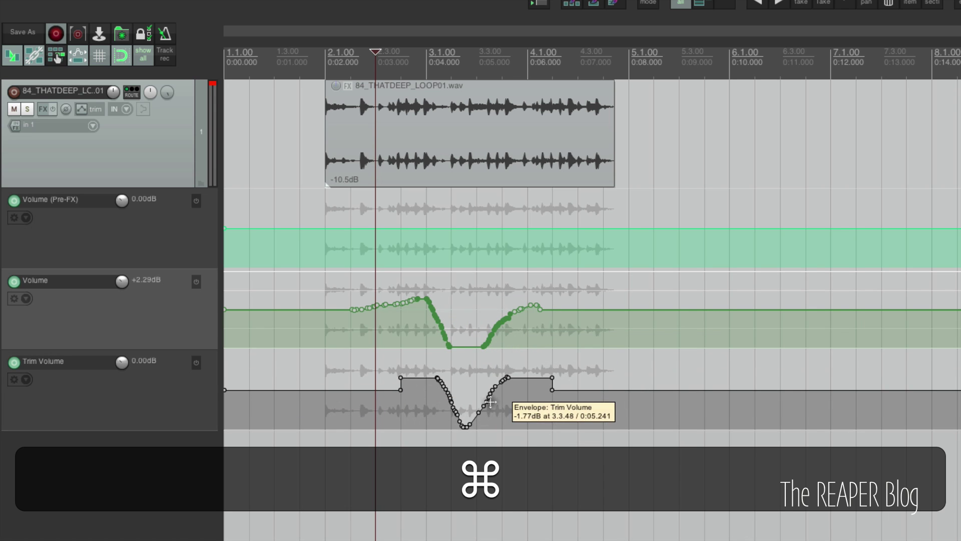
{"action": "key", "text": "super+z"}
{"action": "left_click", "coordinate": [419, 408]}
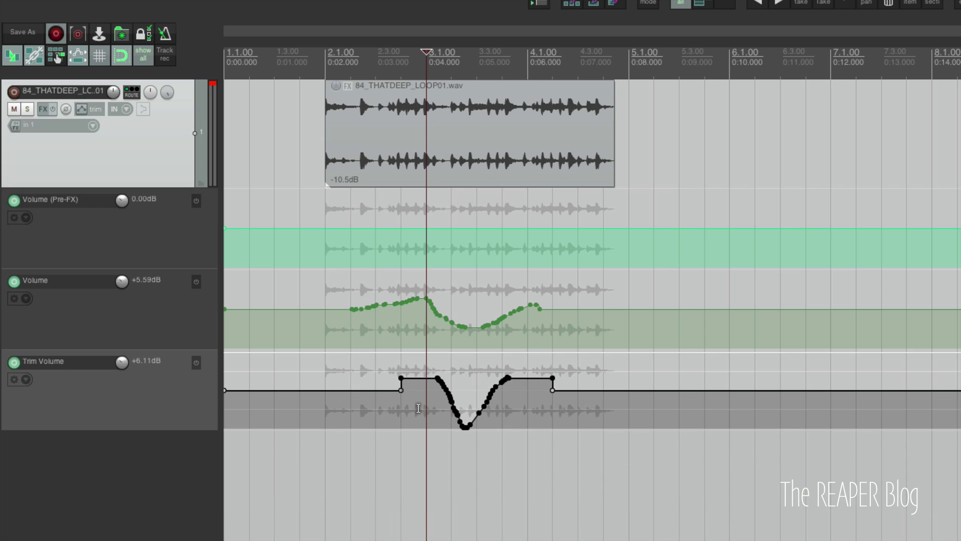
- Bypass the Trim Volume envelope and re-enable it
{"action": "left_click", "coordinate": [197, 363]}
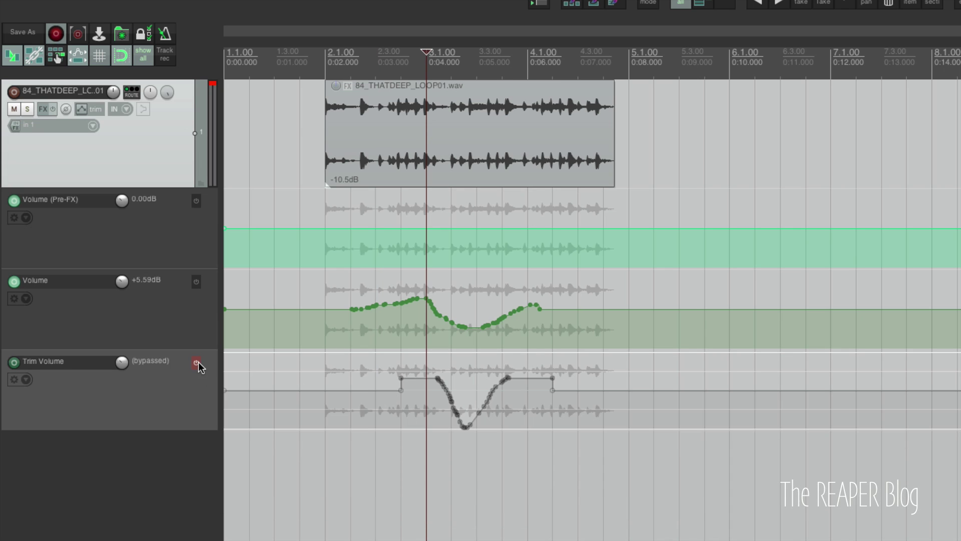
{"action": "left_click", "coordinate": [197, 363]}
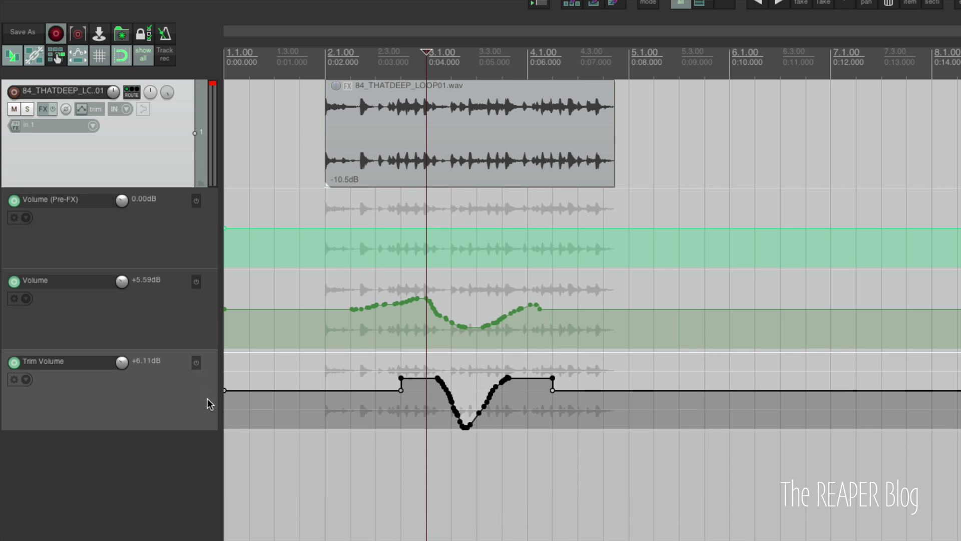
- Open the action list filtered by "trim" and highlight the three track actions that apply or swap the volume and trim envelopes
{"action": "key", "text": "shift+slash"}
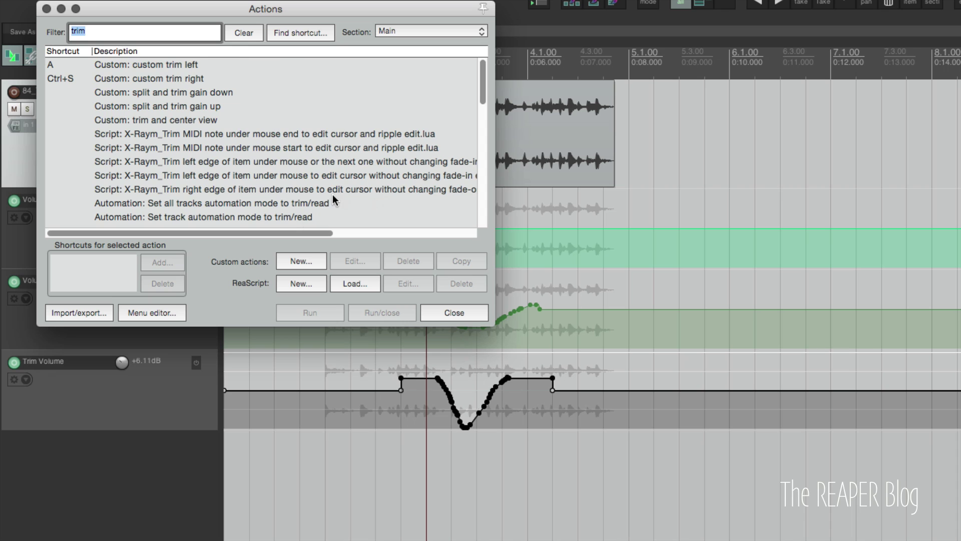
{"action": "scroll", "coordinate": [236, 165], "scroll_direction": "down", "scroll_amount": 10}
{"action": "left_click", "coordinate": [190, 152]}
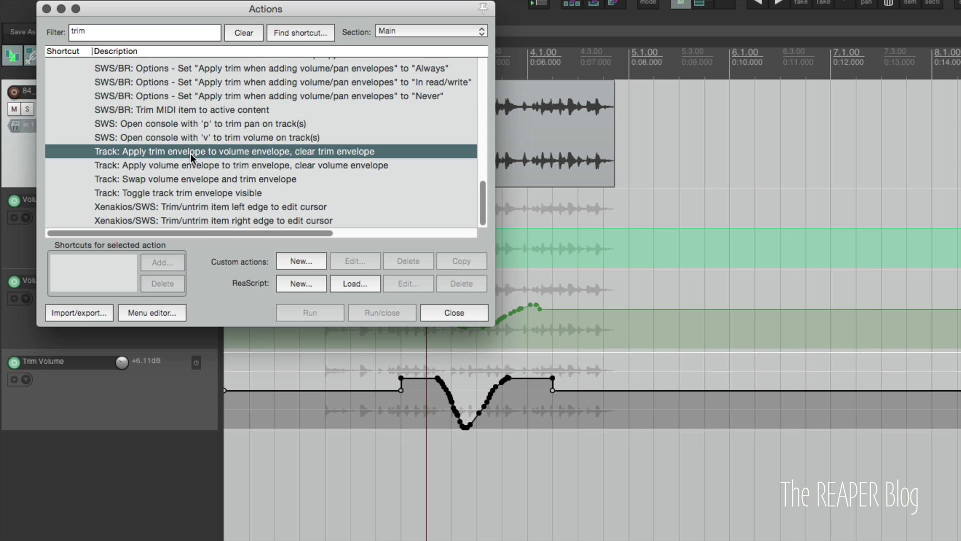
{"action": "left_click", "coordinate": [179, 180], "text": "shift"}
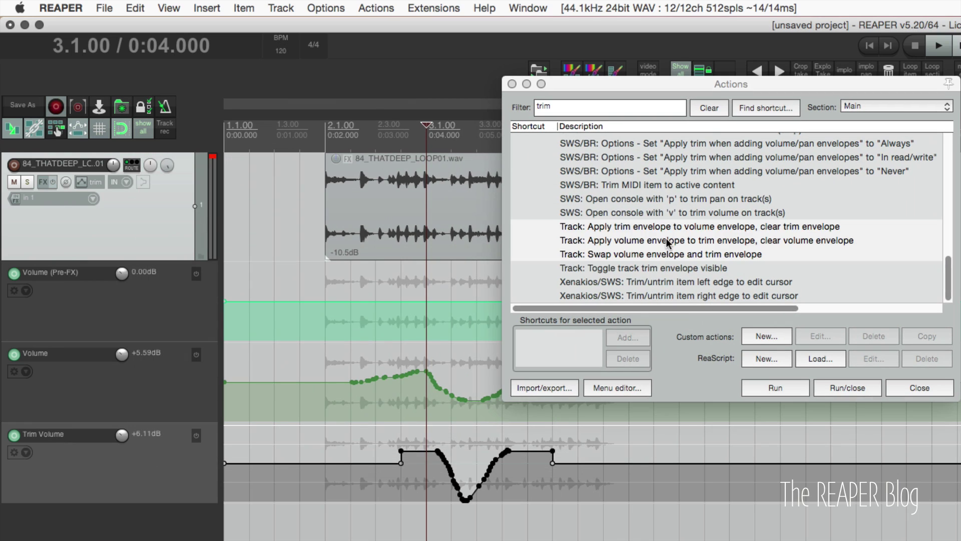
- Run "Track: Apply trim envelope to volume envelope, clear trim envelope" and undo it
{"action": "left_click", "coordinate": [673, 265]}
{"action": "left_click", "coordinate": [674, 226]}
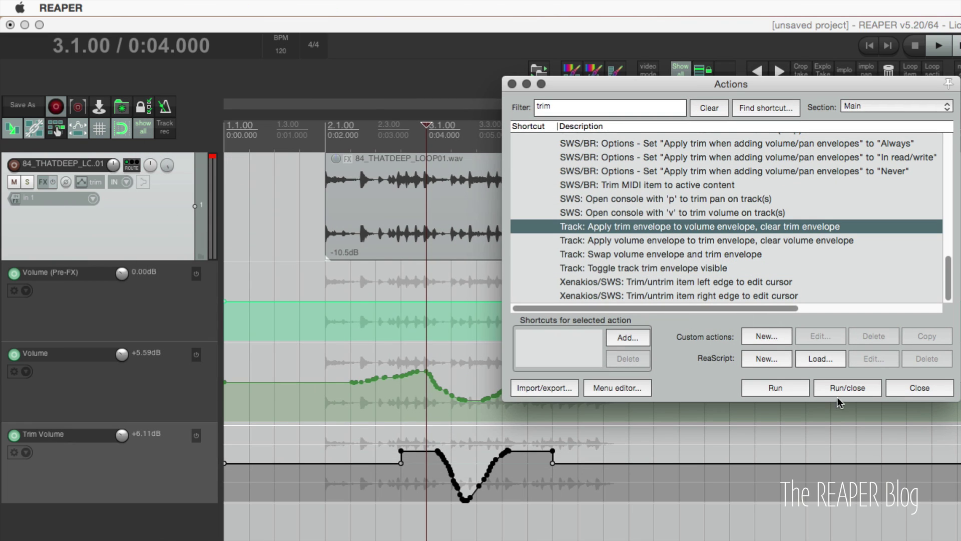
{"action": "left_click", "coordinate": [780, 387]}
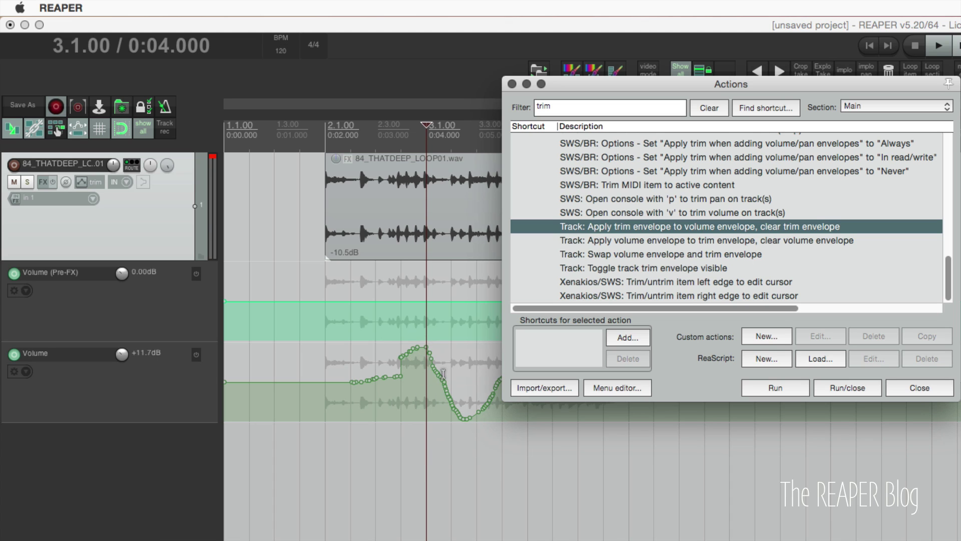
{"action": "key", "text": "super"}
{"action": "key", "text": "super+z"}
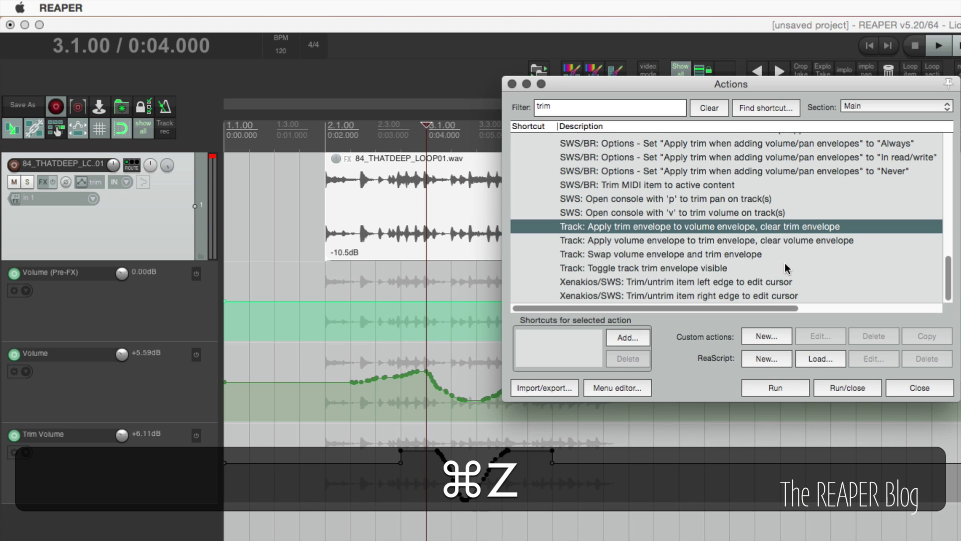
- Run "Track: Apply volume envelope to trim envelope, clear volume envelope" and undo it
{"action": "left_click", "coordinate": [810, 240]}
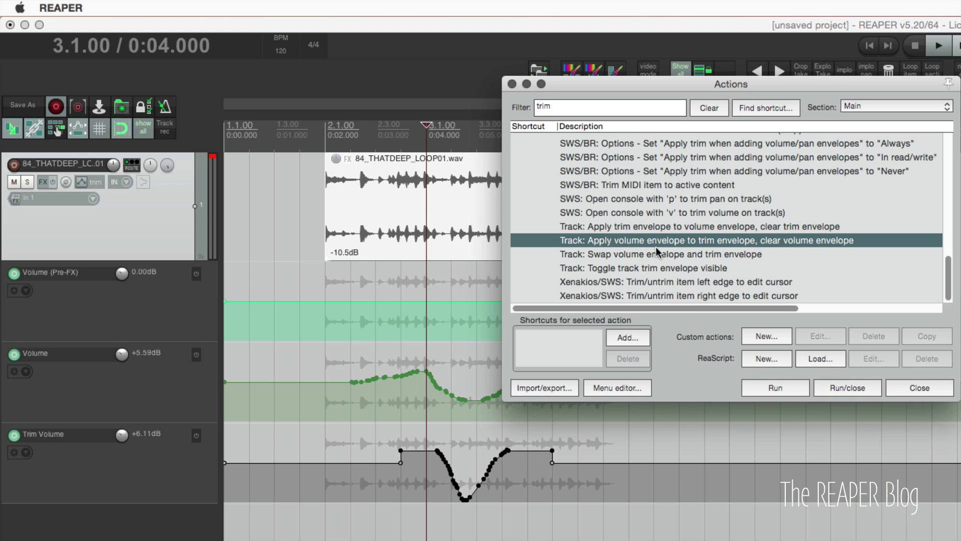
{"action": "left_click", "coordinate": [796, 390]}
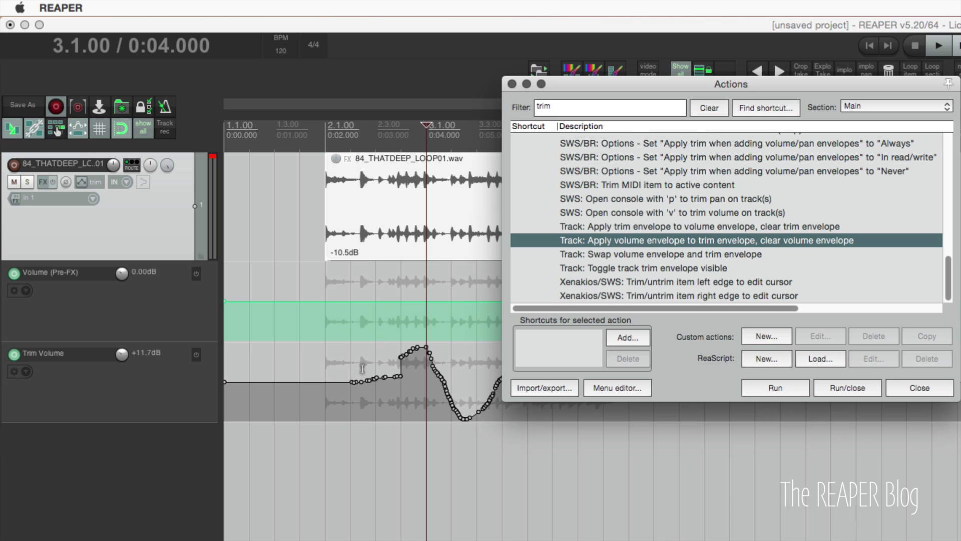
{"action": "mouse_move", "coordinate": [448, 393]}
{"action": "key", "text": "super+z"}
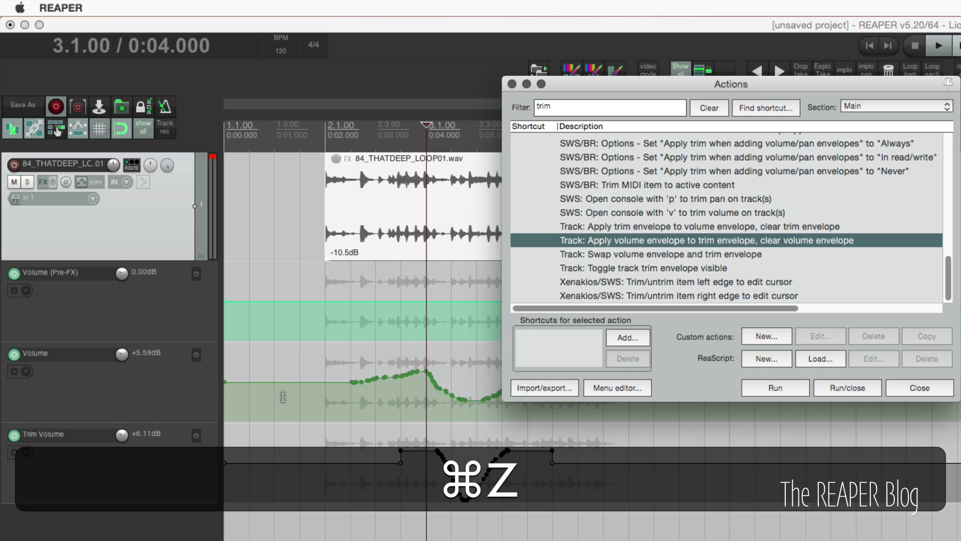
- Run "Track: Swap volume envelope and trim envelope" four times to exchange the two envelopes back and forth
{"action": "left_click", "coordinate": [691, 255]}
{"action": "left_click", "coordinate": [792, 385]}
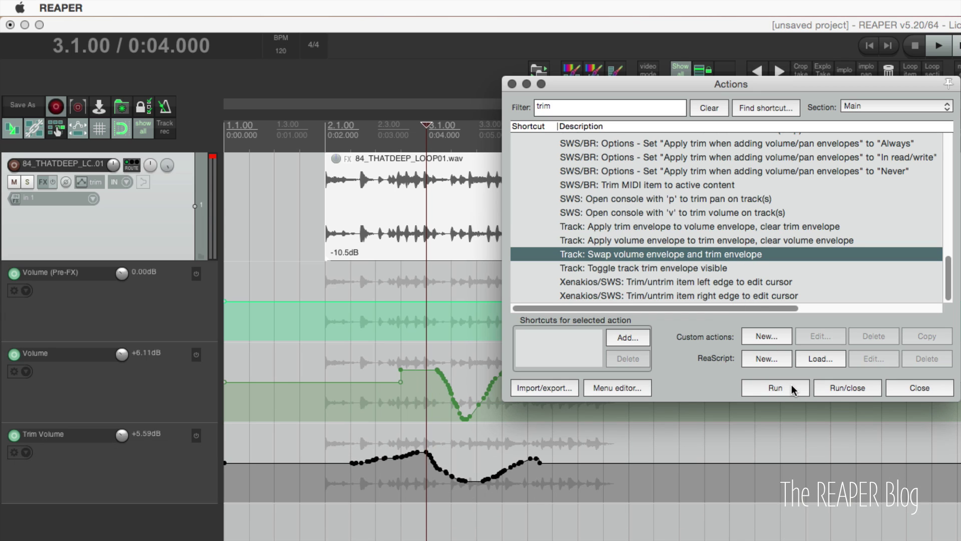
{"action": "left_click", "coordinate": [792, 385]}
{"action": "left_click", "coordinate": [791, 384]}
{"action": "left_click", "coordinate": [791, 384]}
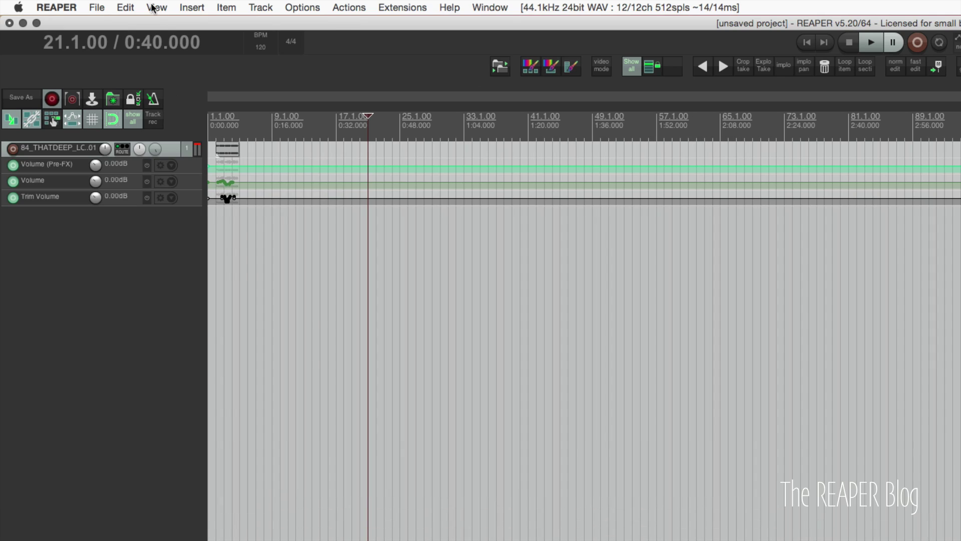
- Show the master track above the loop track and enlarge its height
{"action": "left_click", "coordinate": [156, 7]}
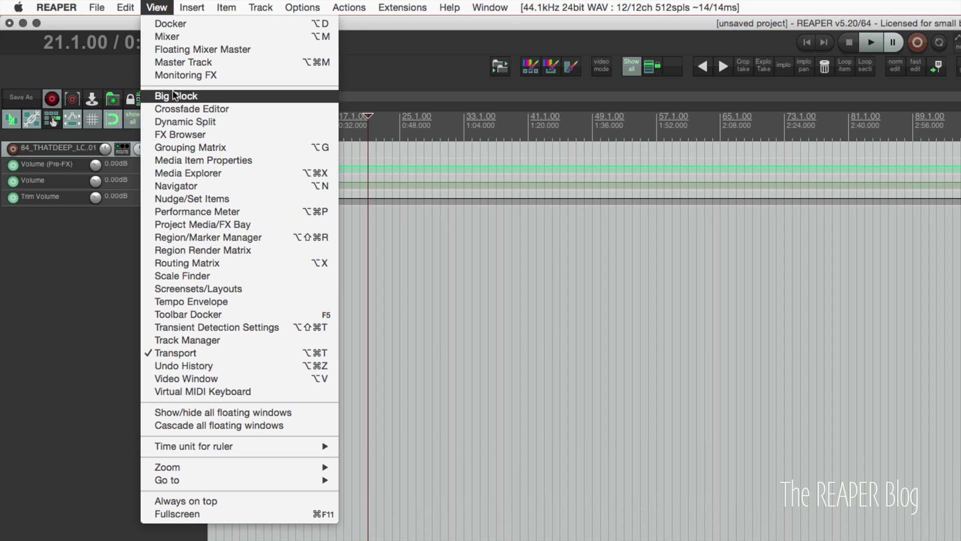
{"action": "left_click", "coordinate": [205, 62]}
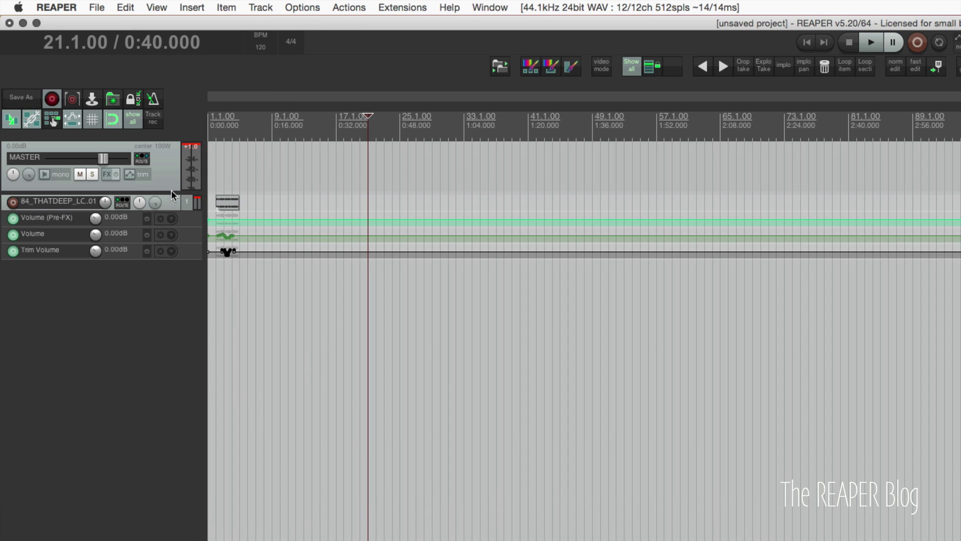
{"action": "left_click_drag", "start_coordinate": [171, 190], "coordinate": [170, 285]}
{"action": "left_click", "coordinate": [170, 260]}
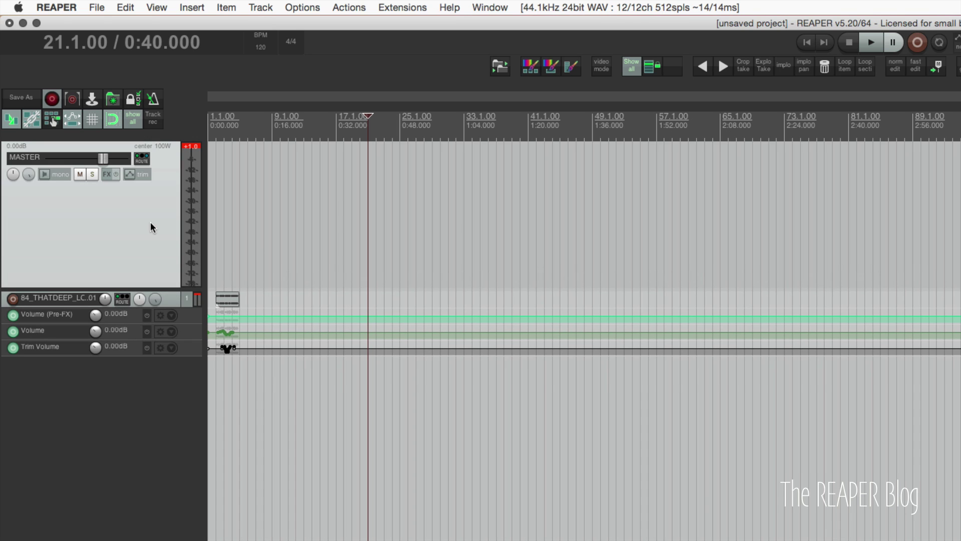
- Set the Master Track Panel layout to "cb --- Small Full Meter" and reset the master meter's clip indicator
{"action": "left_click", "coordinate": [299, 4]}
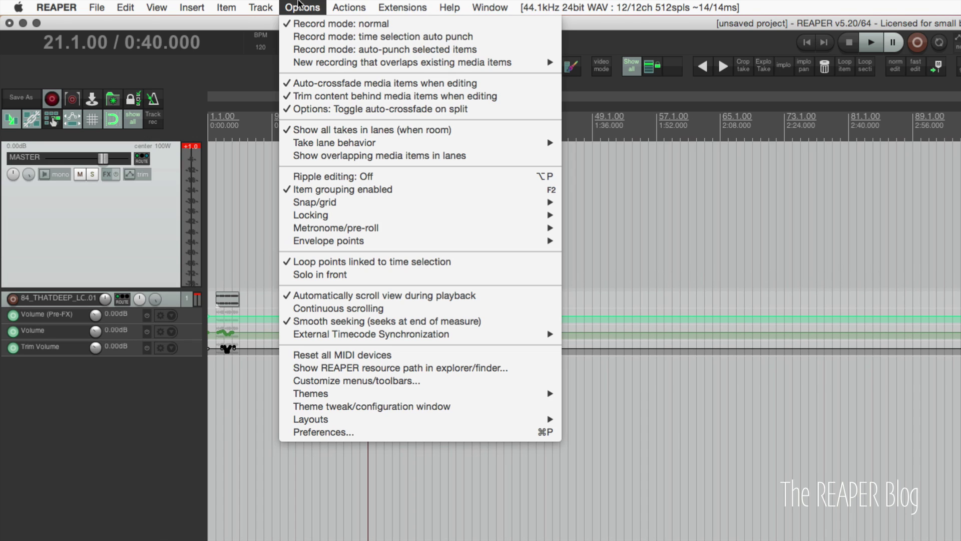
{"action": "mouse_move", "coordinate": [501, 419]}
{"action": "mouse_move", "coordinate": [646, 496]}
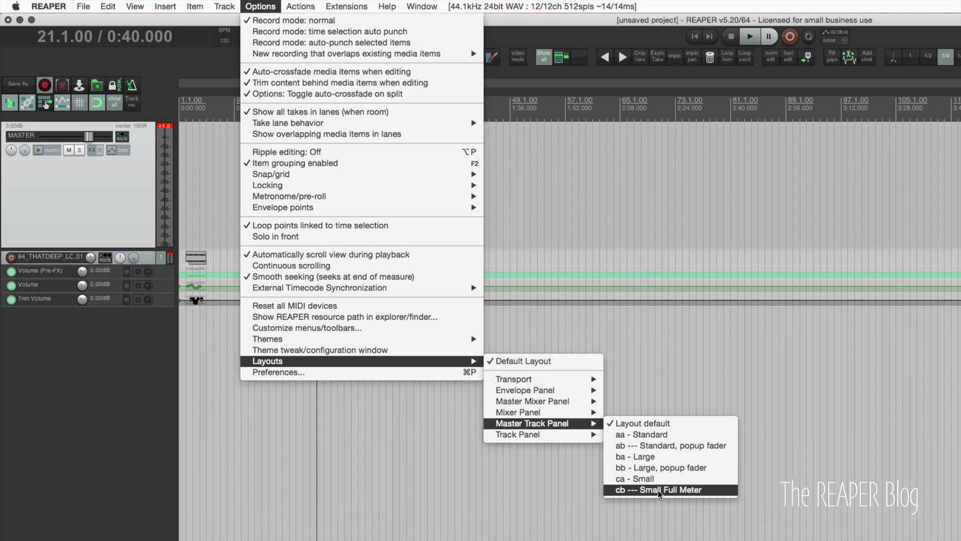
{"action": "left_click", "coordinate": [680, 489]}
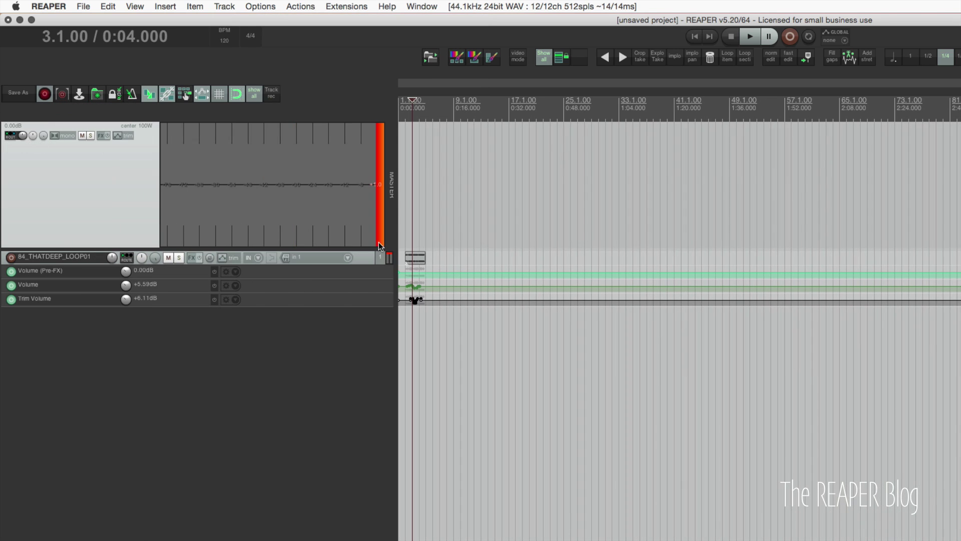
{"action": "left_click", "coordinate": [380, 244]}
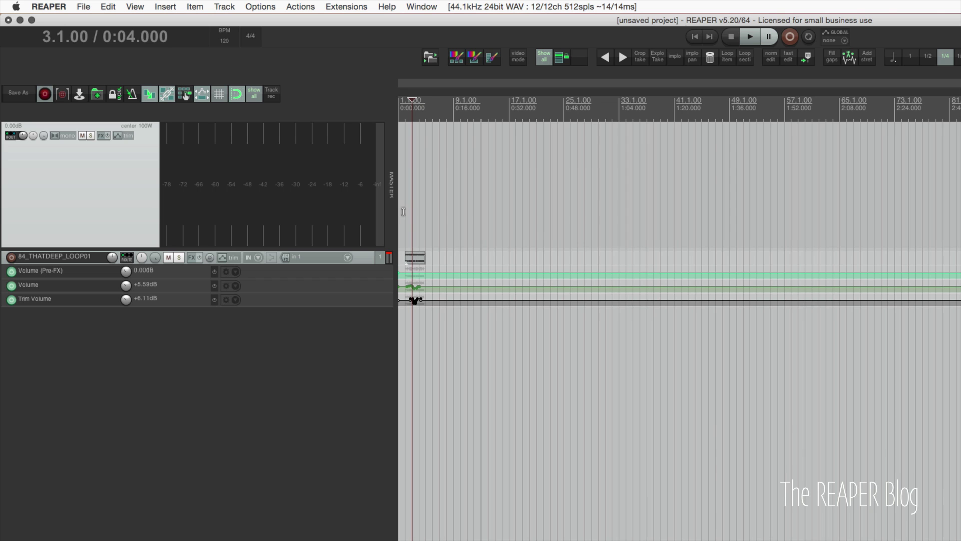
- Narrow the track control panel, widen it again to reorient the master meter, and play the loop from 3.1.00
{"action": "left_click_drag", "start_coordinate": [395, 211], "coordinate": [143, 212]}
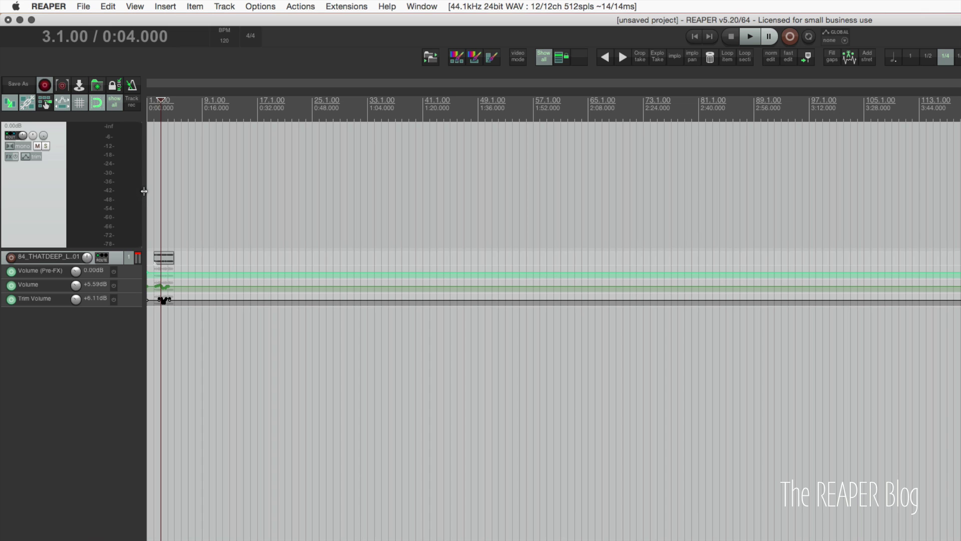
{"action": "left_click_drag", "start_coordinate": [145, 194], "coordinate": [328, 201]}
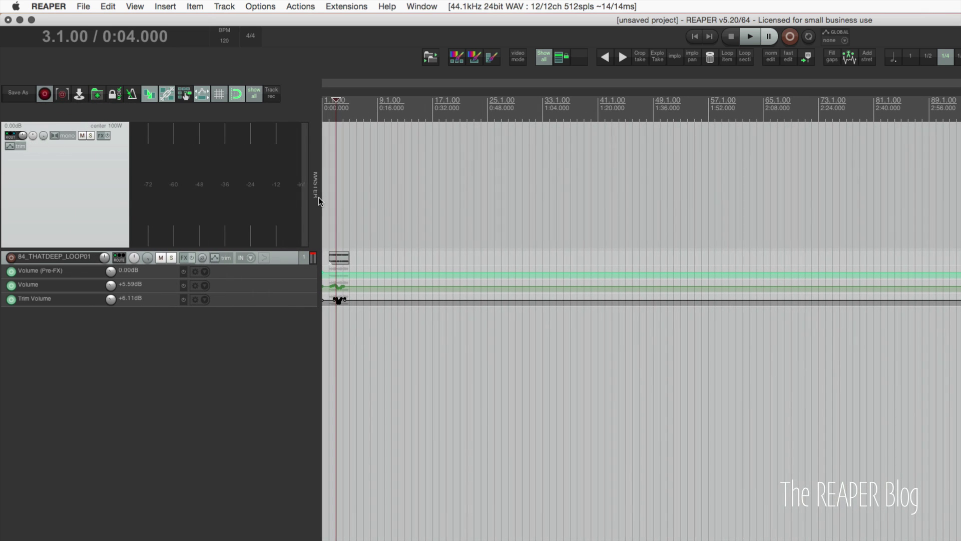
{"action": "key", "text": "space"}
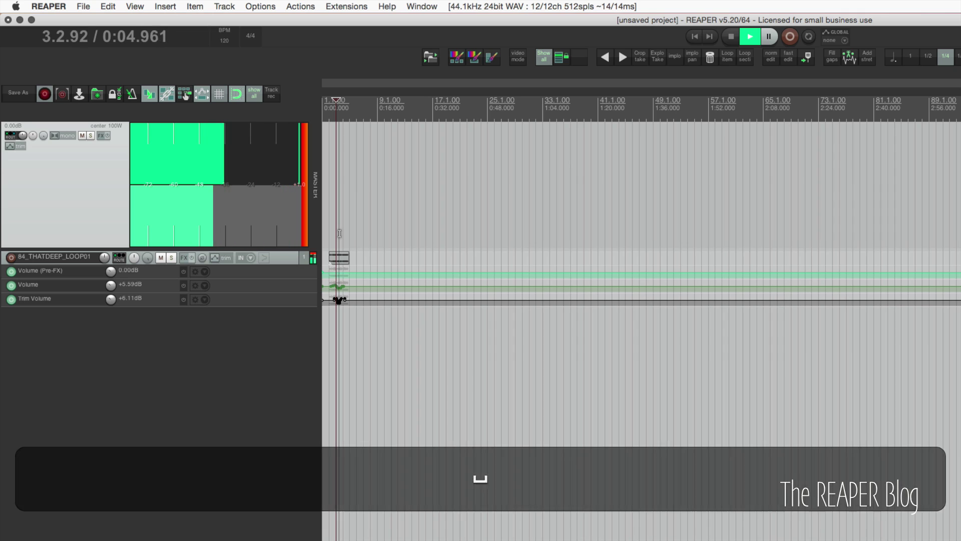
{"action": "key", "text": "space"}
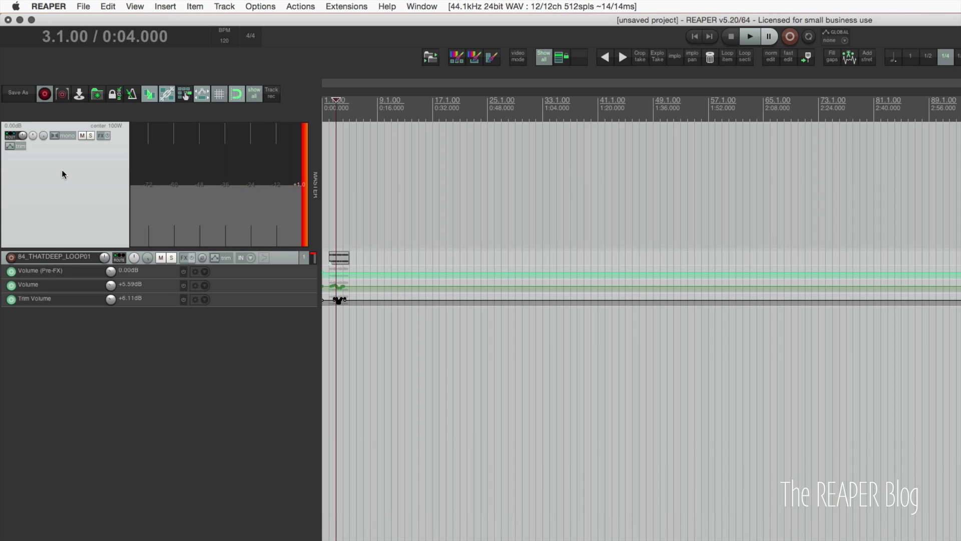
- Set the master track to 20 channels and briefly play the loop to view the multichannel meter
{"action": "left_click", "coordinate": [10, 135]}
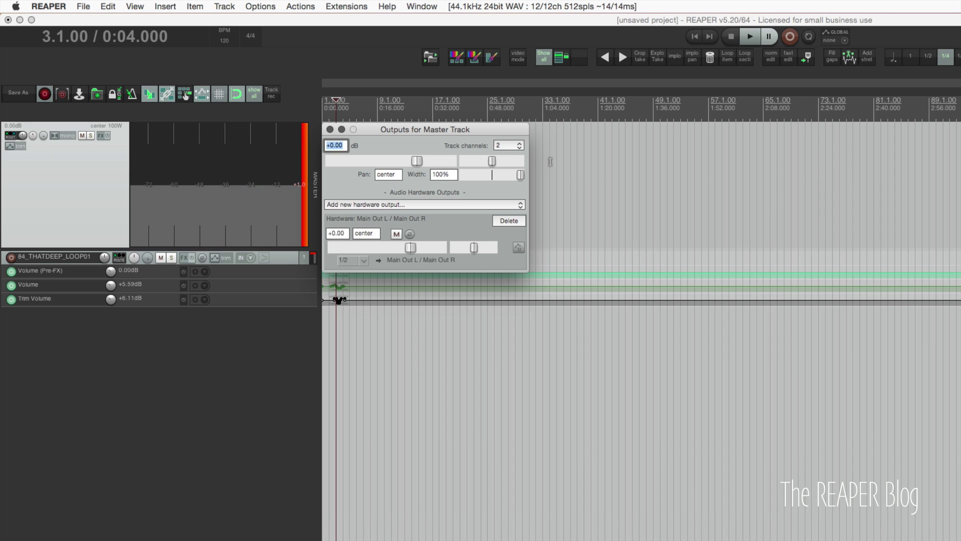
{"action": "left_click", "coordinate": [508, 146]}
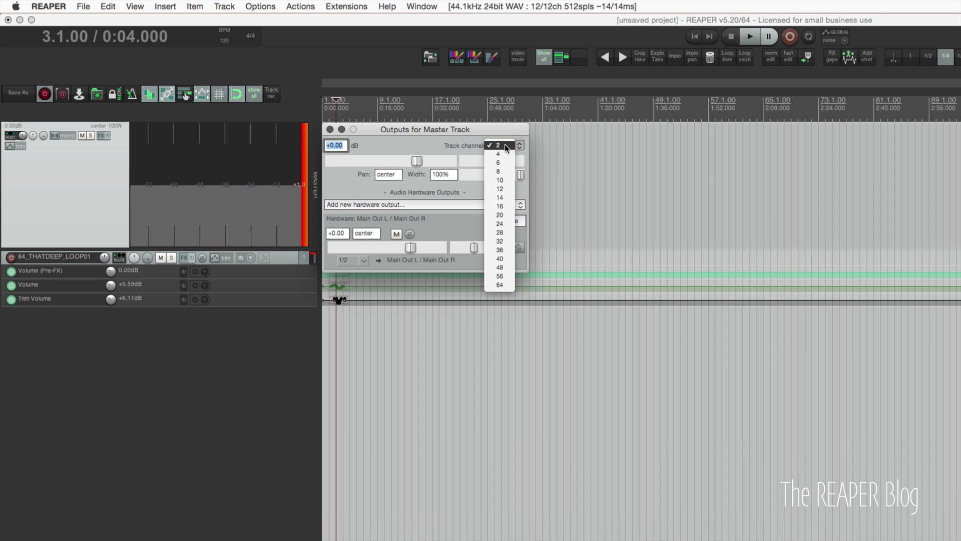
{"action": "left_click", "coordinate": [509, 216]}
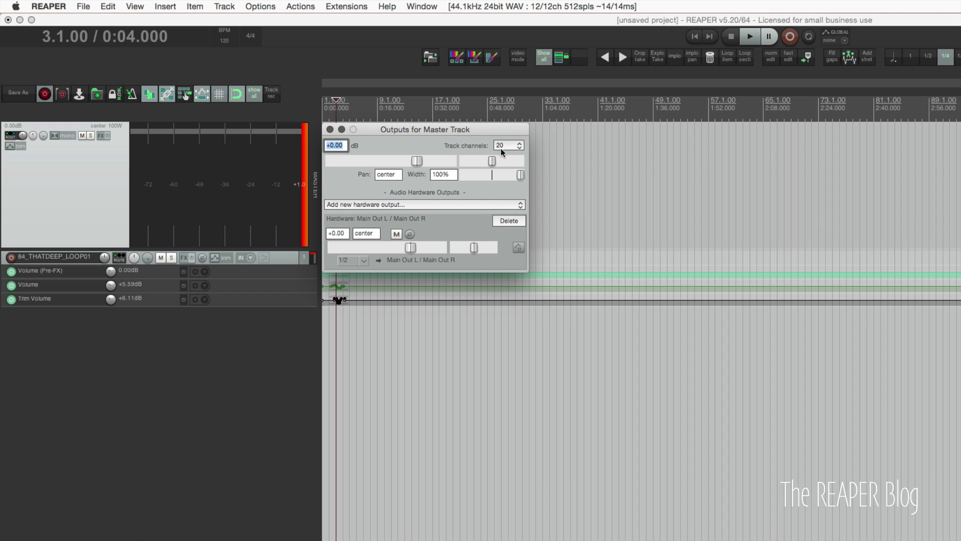
{"action": "left_click", "coordinate": [330, 130]}
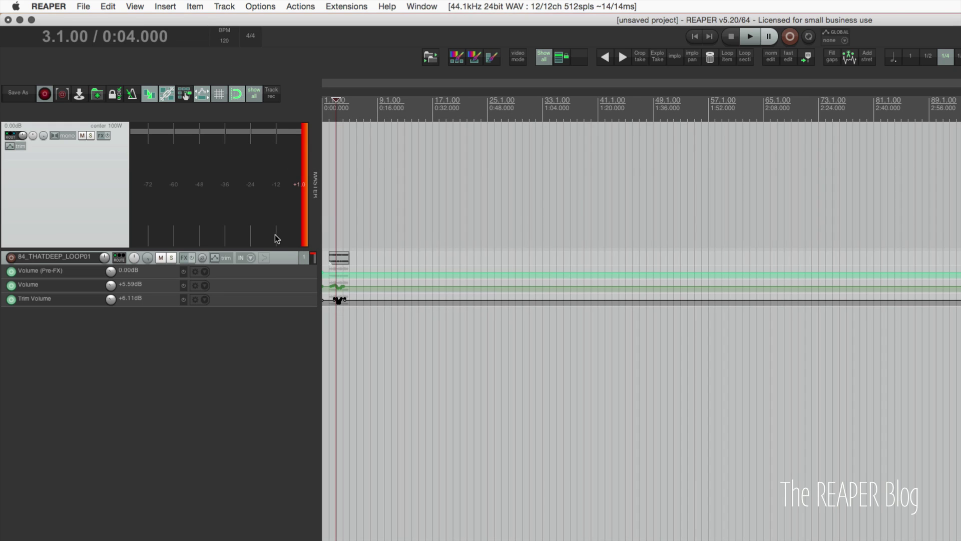
{"action": "key", "text": "space"}
{"action": "key", "text": "space"}
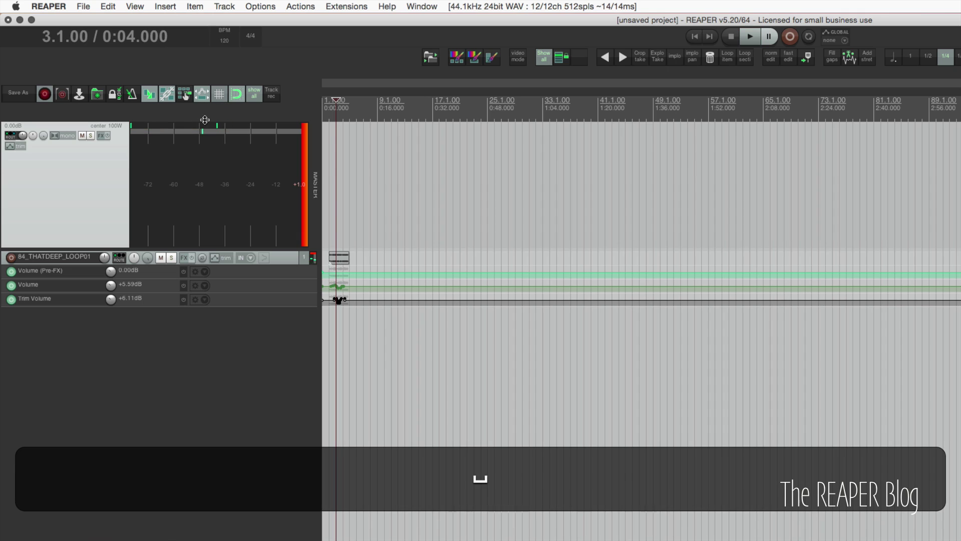
- Route the loop track's master send to parent channels 8-9 and play the loop from 3.1.00
{"action": "left_click", "coordinate": [120, 258]}
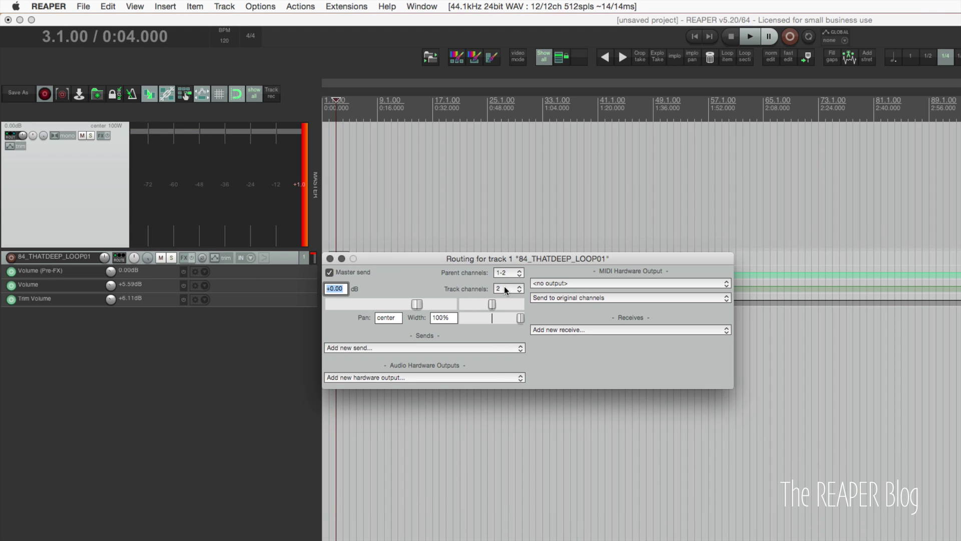
{"action": "left_click", "coordinate": [506, 274]}
{"action": "left_click", "coordinate": [512, 332]}
{"action": "left_click", "coordinate": [340, 210]}
{"action": "key", "text": "space"}
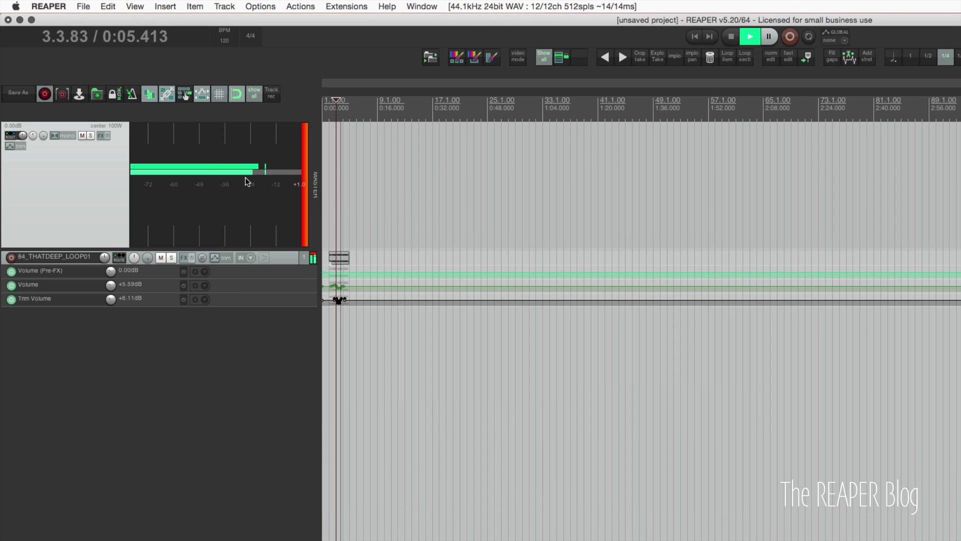
{"action": "key", "text": "space"}
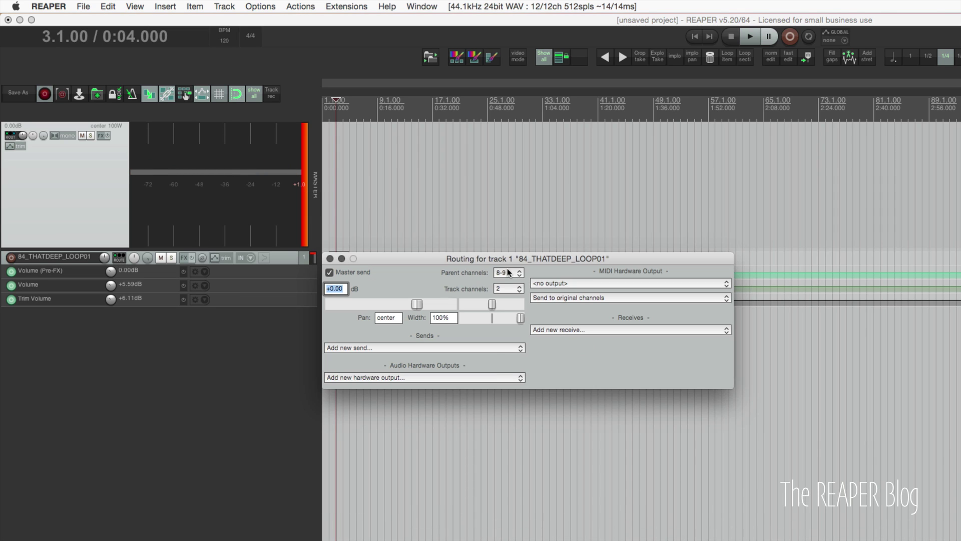
- Set the loop track's parent channels to 17-18 and play the loop from 2.1.00
{"action": "left_click", "coordinate": [508, 273]}
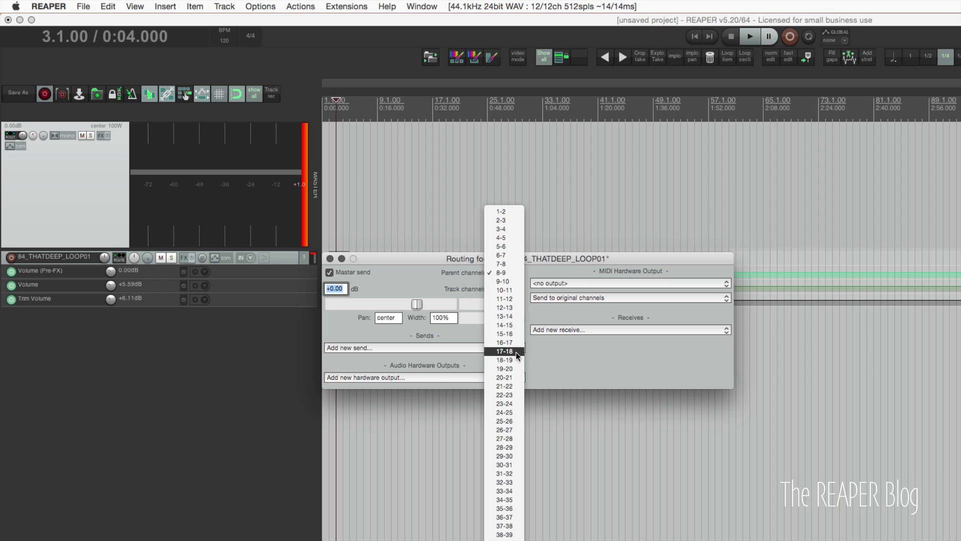
{"action": "left_click", "coordinate": [515, 352]}
{"action": "left_click", "coordinate": [338, 212]}
{"action": "key", "text": "space"}
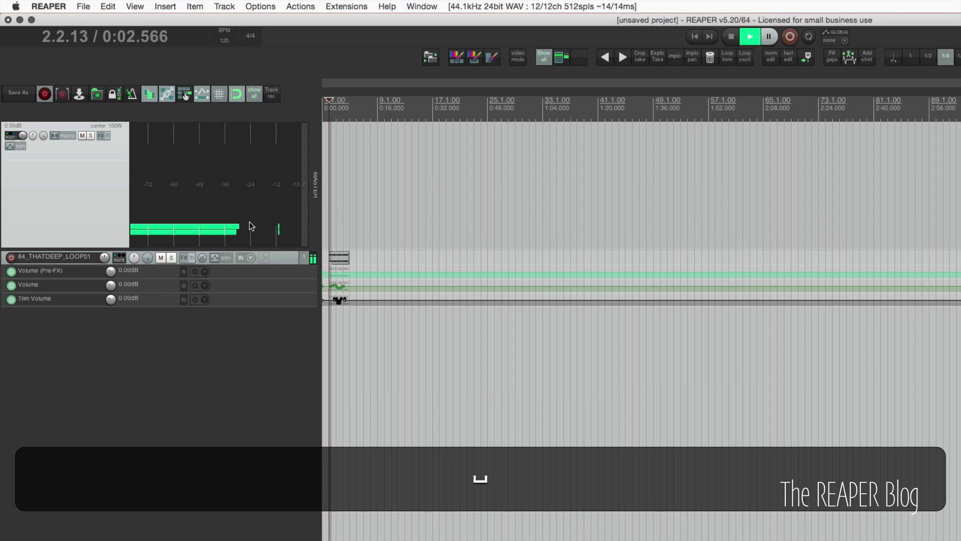
{"action": "key", "text": "space"}
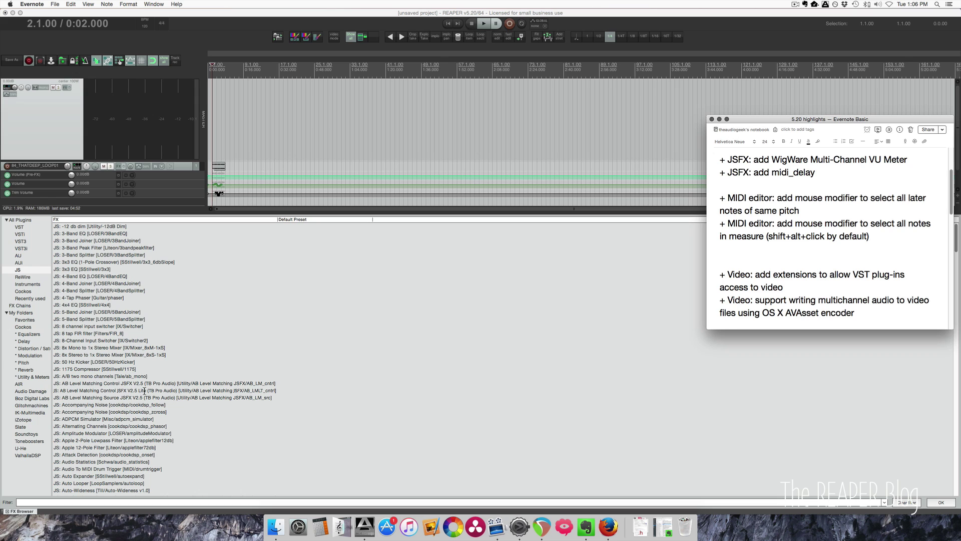
- Filter the JS effects for the WigWare Multi-channel Peak VU Meter and add it to the master track
{"action": "left_click", "coordinate": [77, 503]}
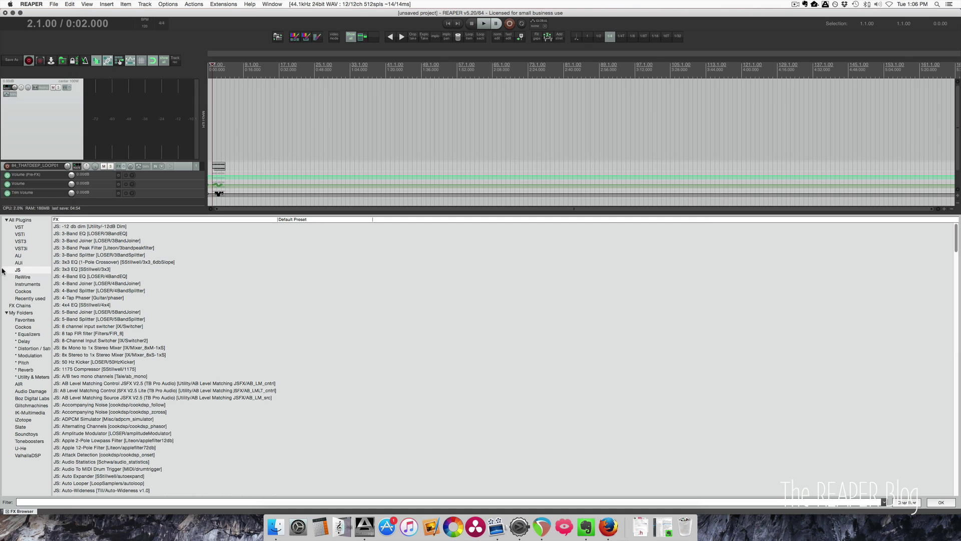
{"action": "left_click", "coordinate": [25, 270]}
{"action": "left_click", "coordinate": [70, 502]}
{"action": "type", "text": "wg"}
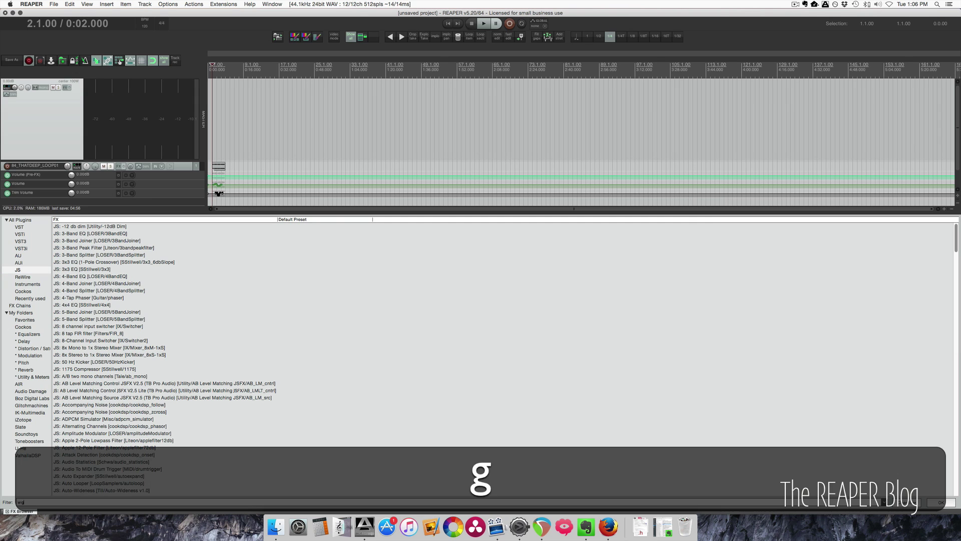
{"action": "key", "text": "Return"}
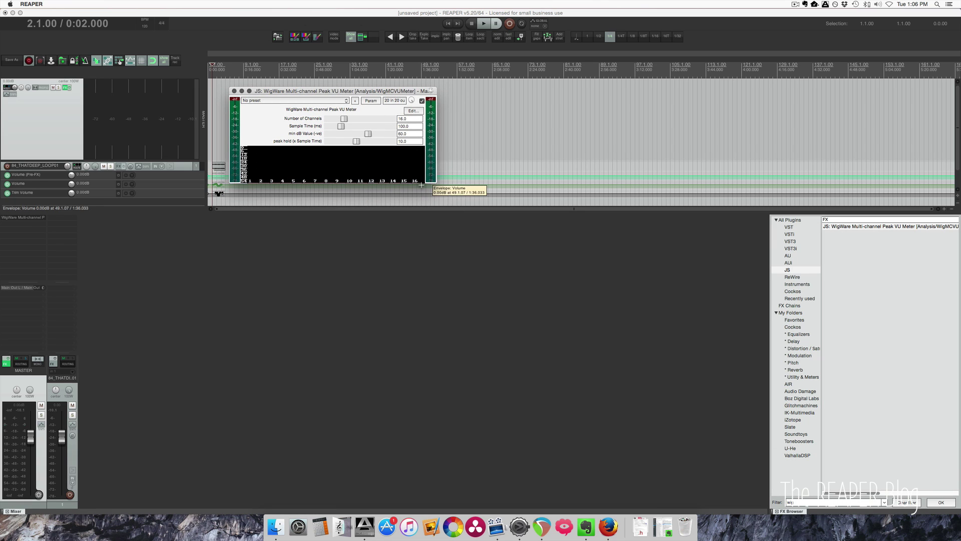
- Make the WigWare meter window taller, move it clear of the loop track, and briefly play the loop from 3.1.00
{"action": "left_click_drag", "start_coordinate": [422, 183], "coordinate": [422, 381]}
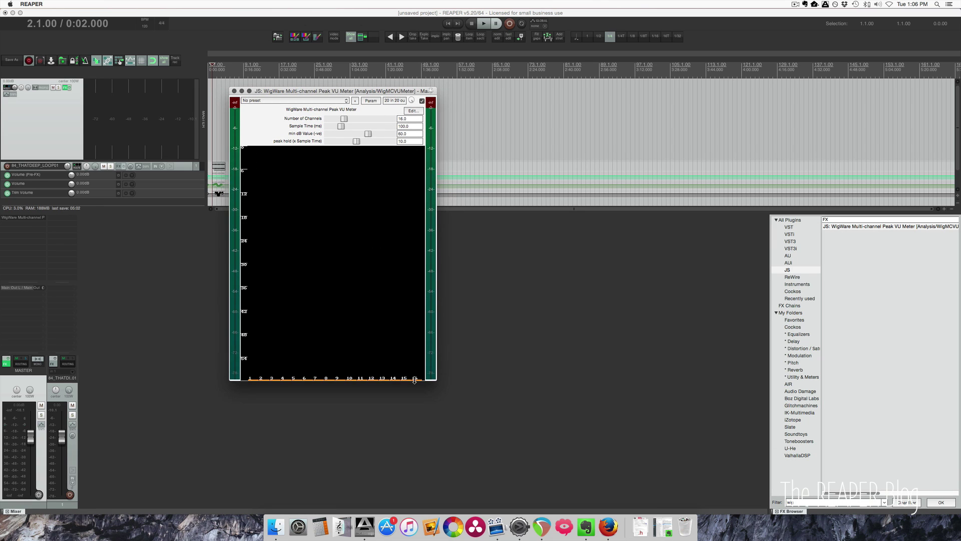
{"action": "left_click_drag", "start_coordinate": [331, 91], "coordinate": [484, 84]}
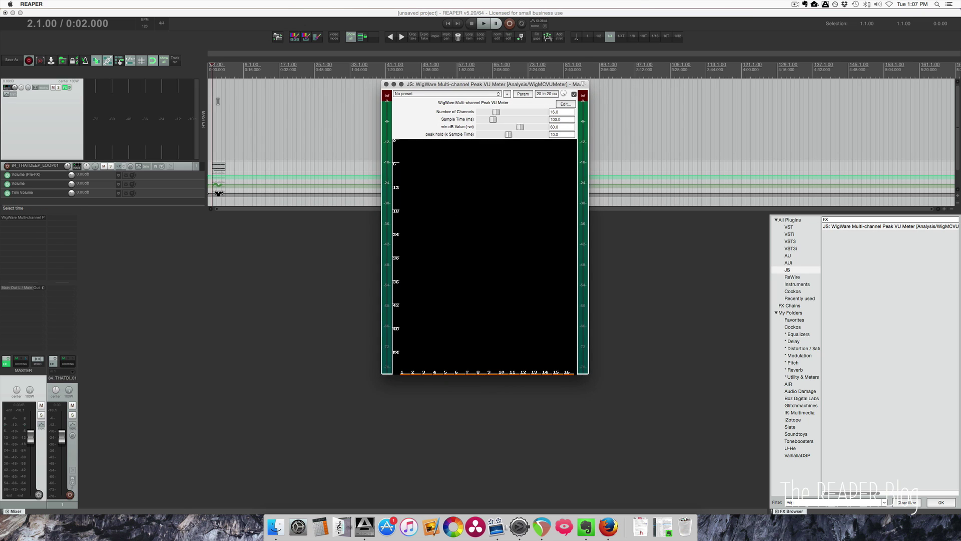
{"action": "key", "text": "alt"}
{"action": "scroll", "coordinate": [226, 171], "scroll_direction": "up", "scroll_amount": 3}
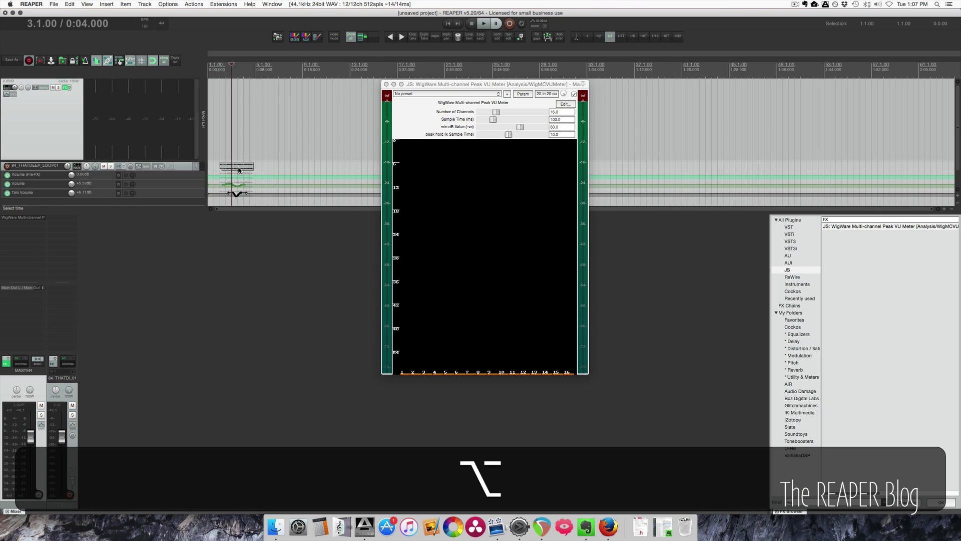
{"action": "key", "text": "space"}
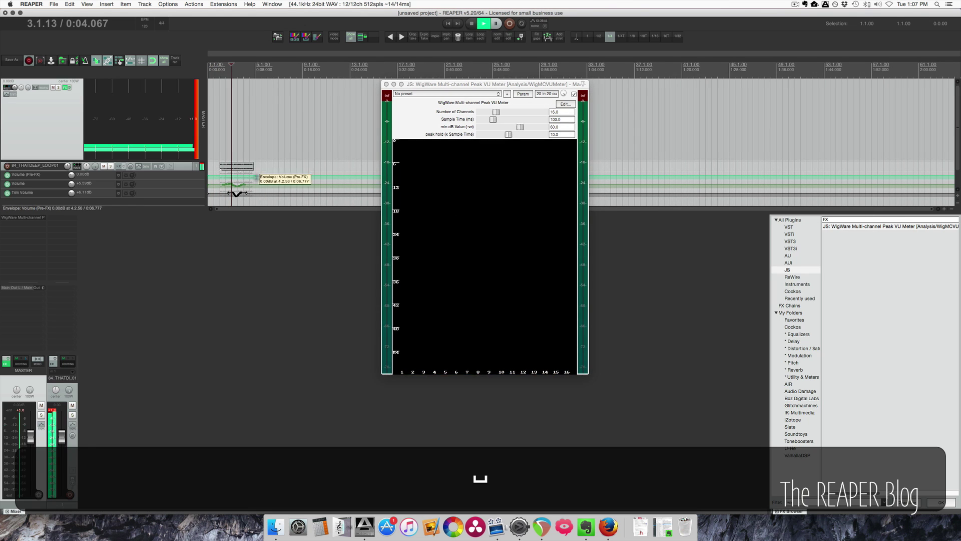
{"action": "key", "text": "space"}
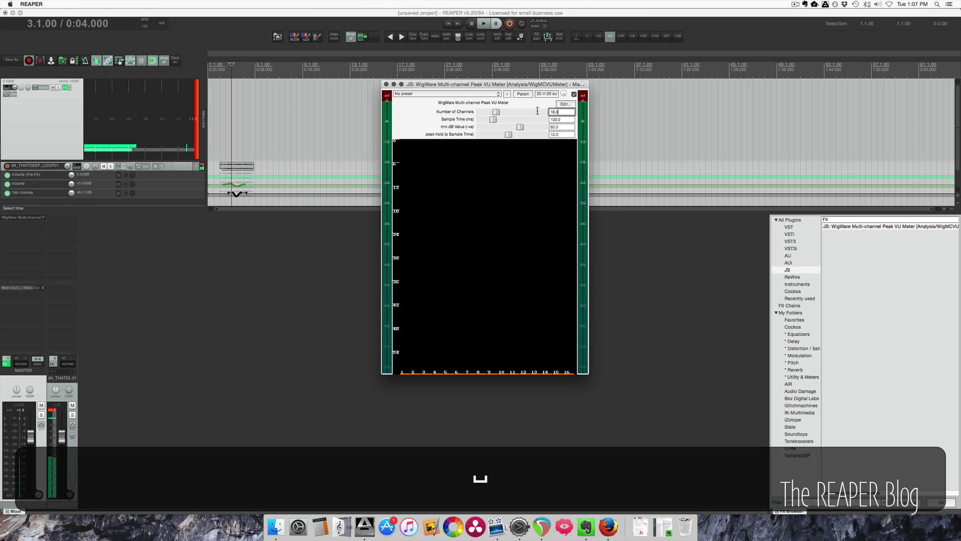
- Set the WigWare meter's number of channels to 18 and play the loop from 2.1.00
{"action": "left_click", "coordinate": [560, 112]}
{"action": "type", "text": "18"}
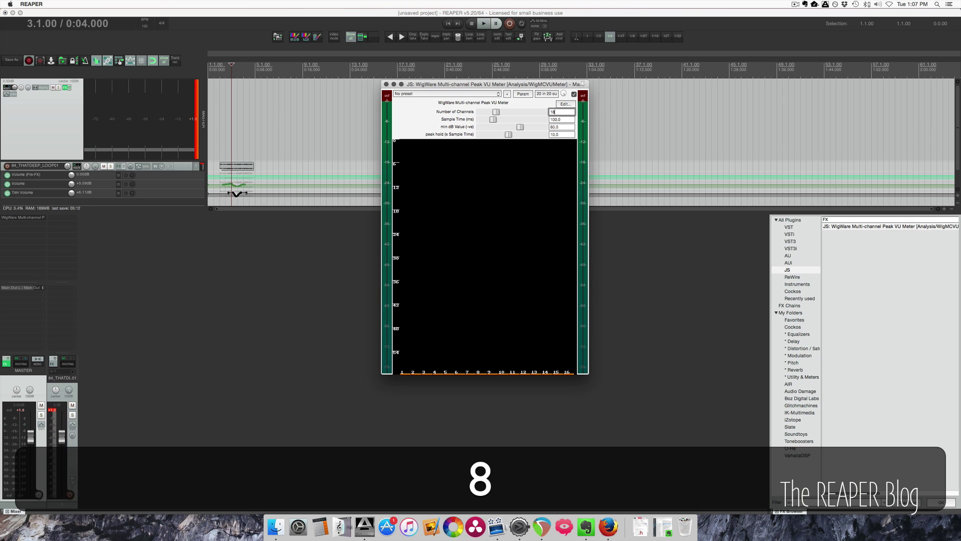
{"action": "key", "text": "Return"}
{"action": "key", "text": "space"}
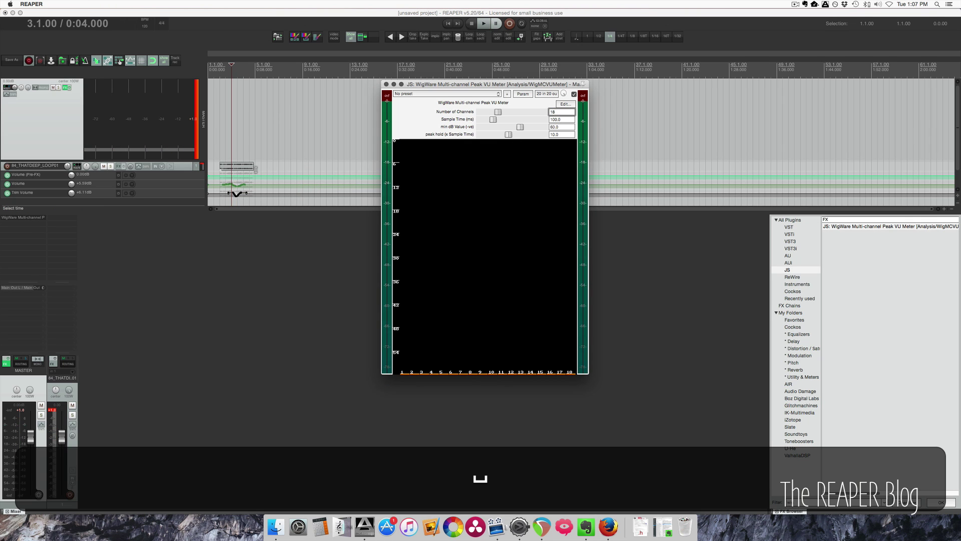
{"action": "left_click", "coordinate": [226, 155]}
{"action": "key", "text": "space"}
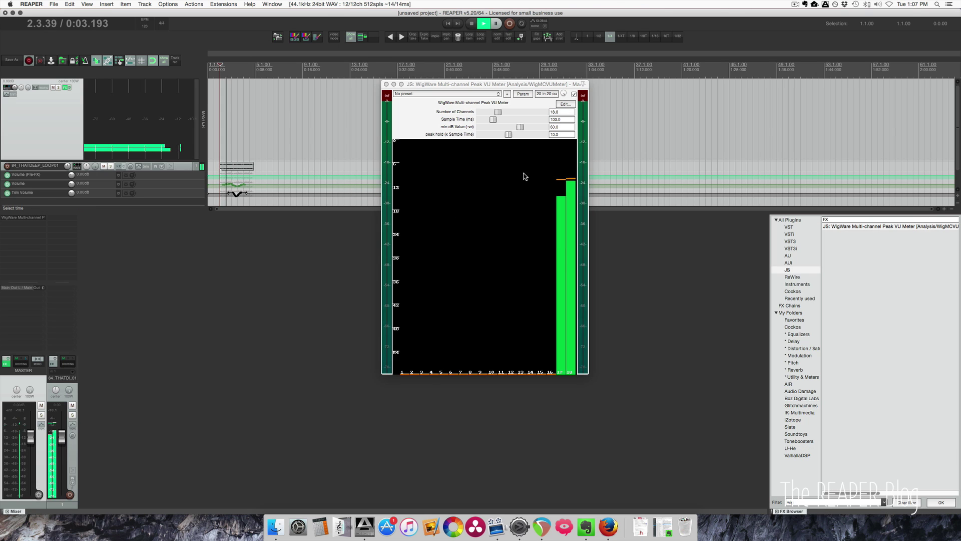
{"action": "key", "text": "space"}
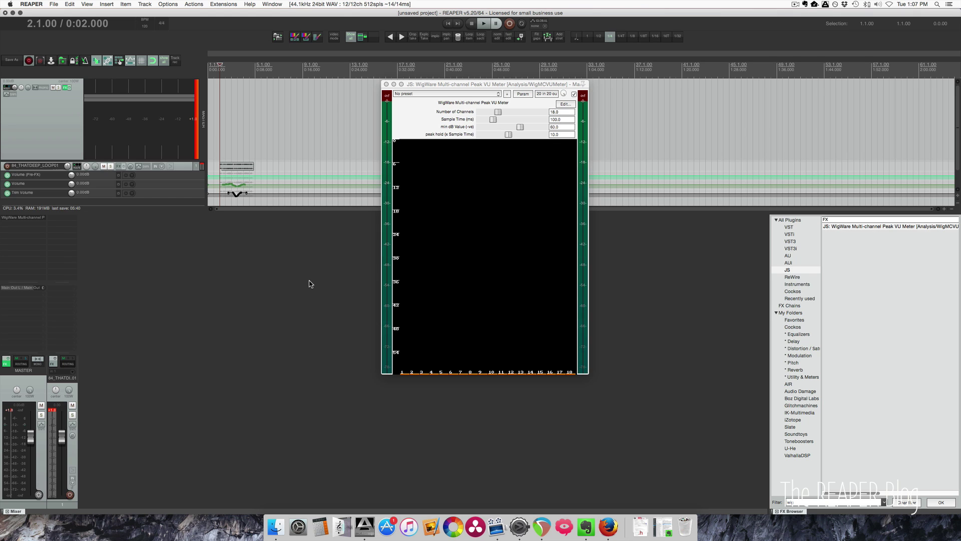
- Remove the WigWare meter from the master track and add the JS MIDI Delay effect to the loop track
{"action": "left_click", "coordinate": [37, 219], "text": "alt"}
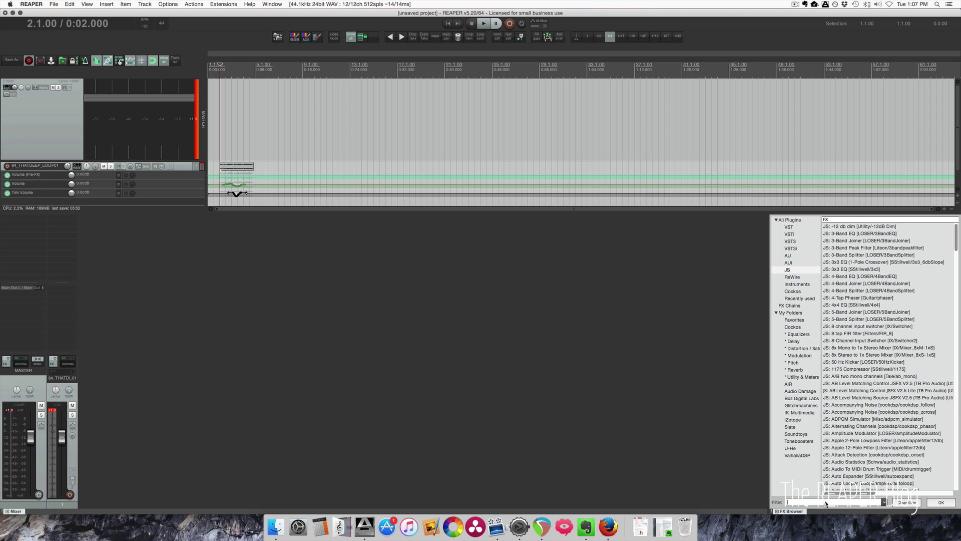
{"action": "type", "text": "d"}
{"action": "key", "text": "Return"}
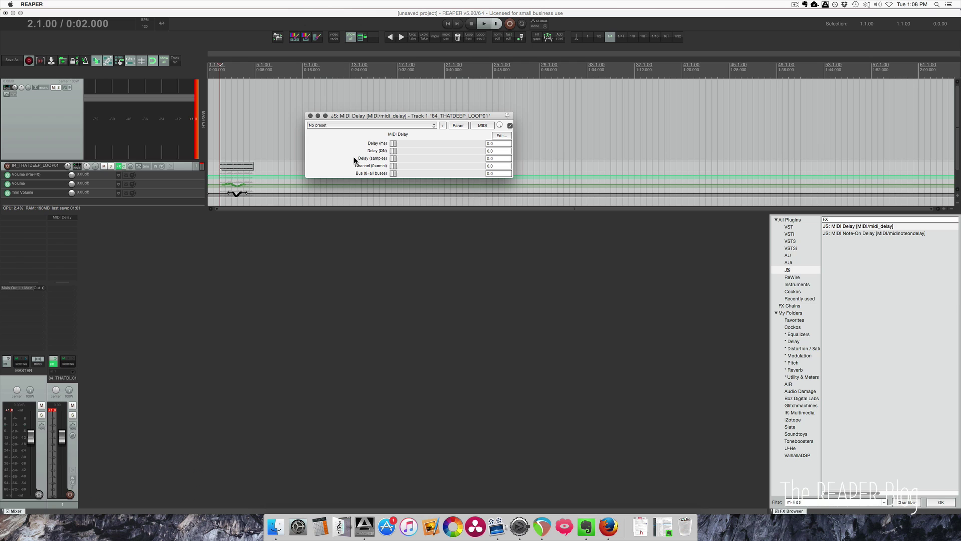
- Check the 5.20 highlights note in Evernote, and in REAPER's left-click mouse modifiers for MIDI notes highlight "Select all notes in measure"
{"action": "key", "text": "super+Tab"}
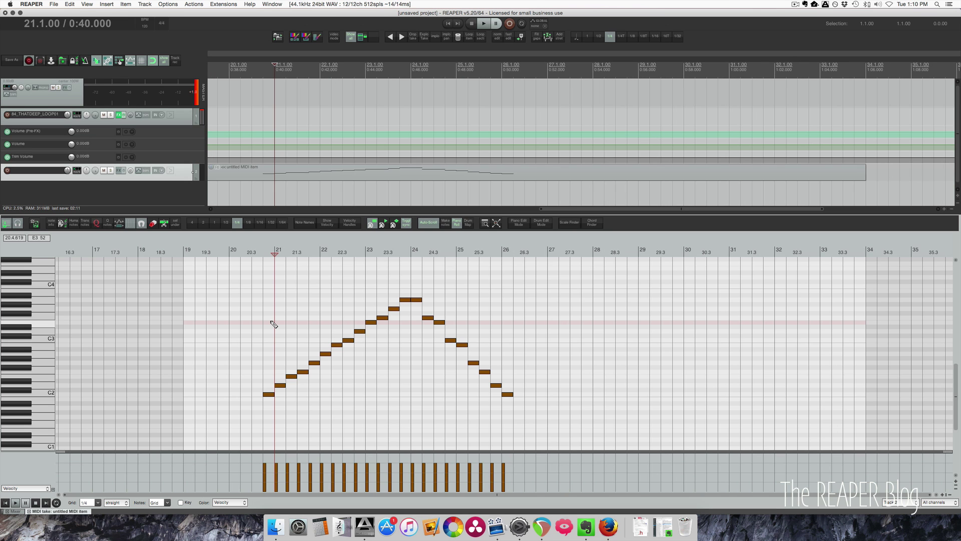
{"action": "key", "text": "super+Tab"}
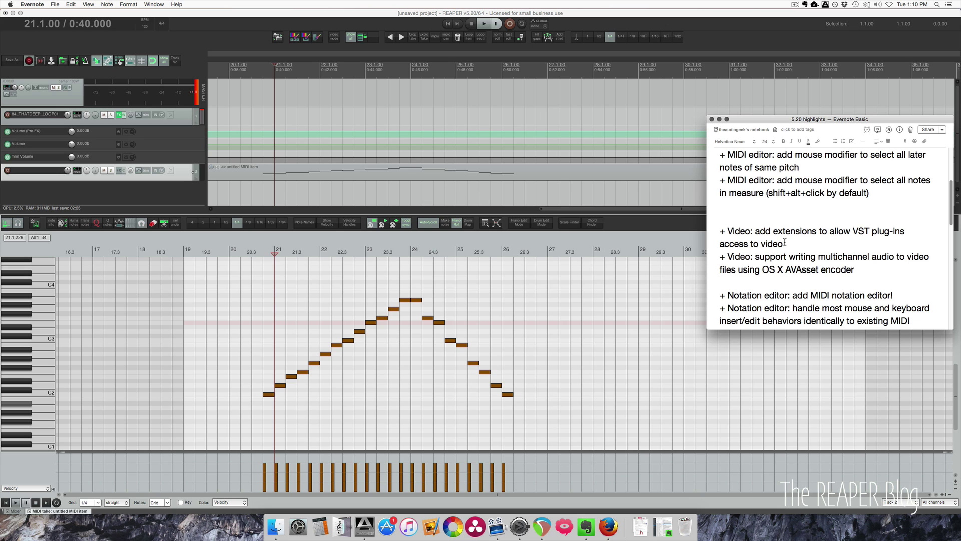
{"action": "key", "text": "super+Tab"}
{"action": "key", "text": "super+comma"}
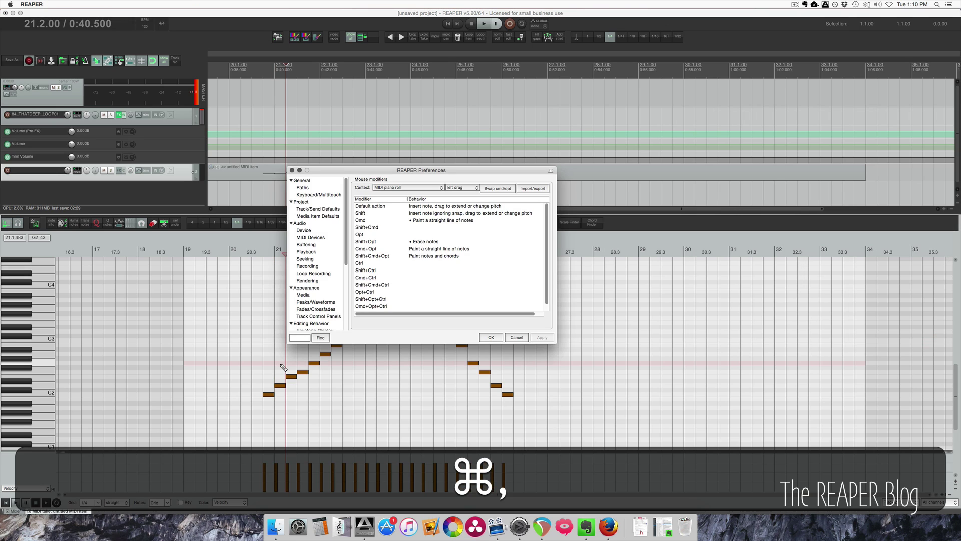
{"action": "left_click", "coordinate": [403, 187]}
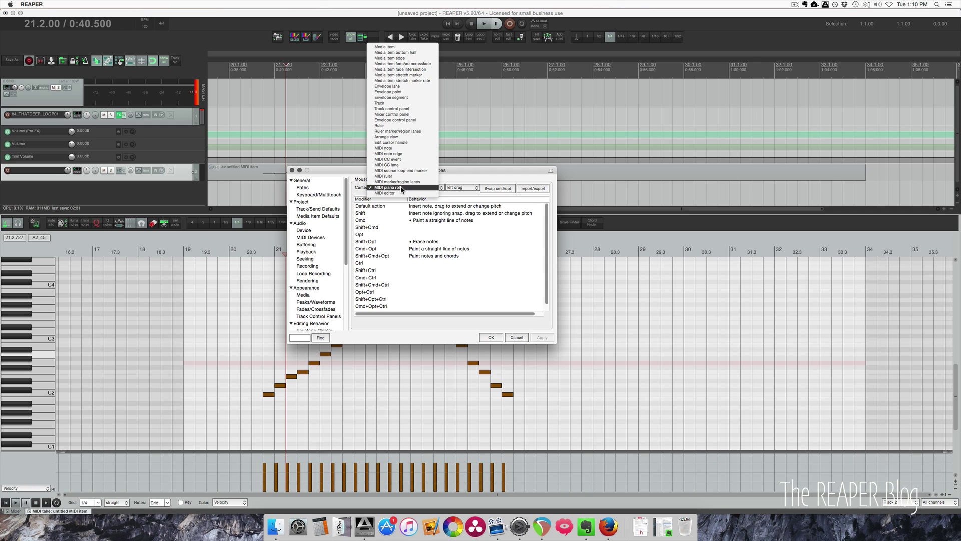
{"action": "left_click", "coordinate": [404, 149]}
{"action": "left_click", "coordinate": [463, 188]}
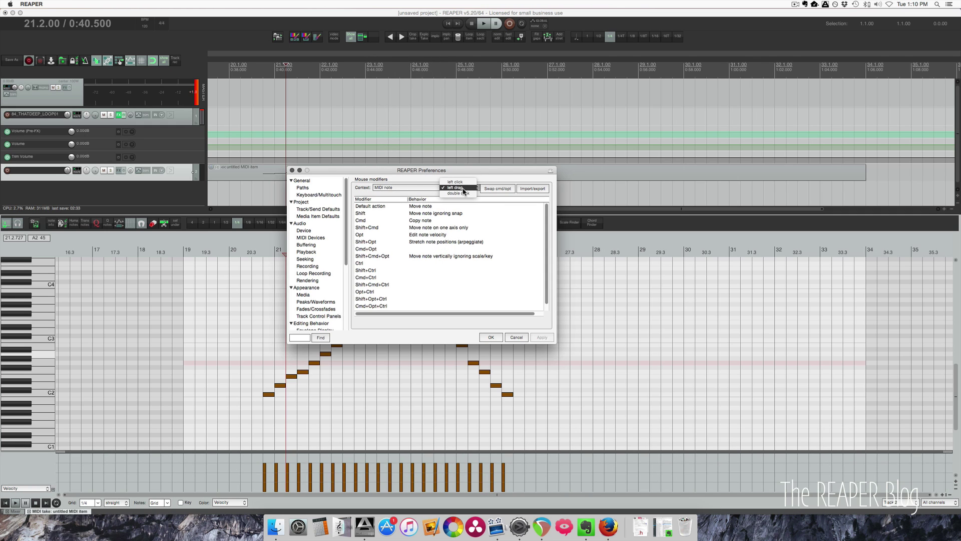
{"action": "left_click", "coordinate": [455, 182]}
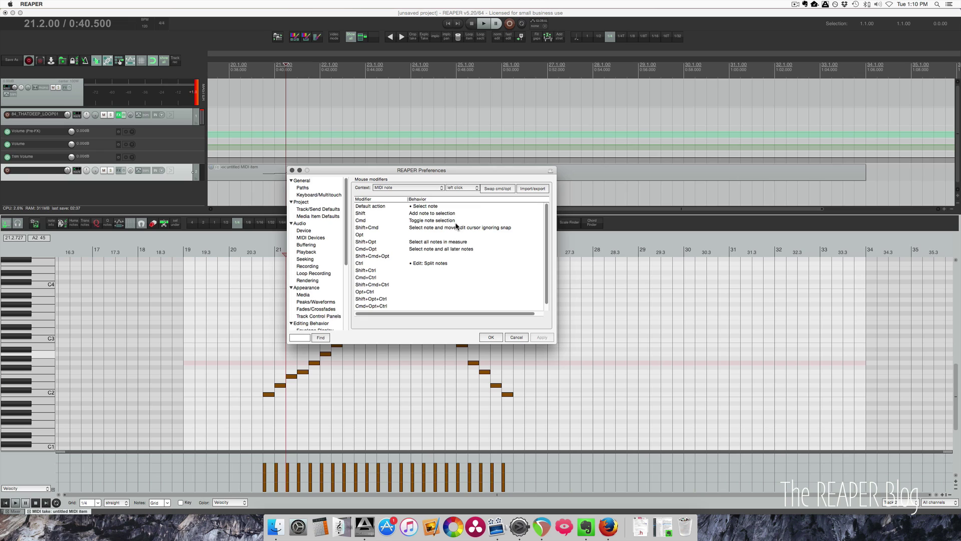
{"action": "left_click", "coordinate": [436, 243]}
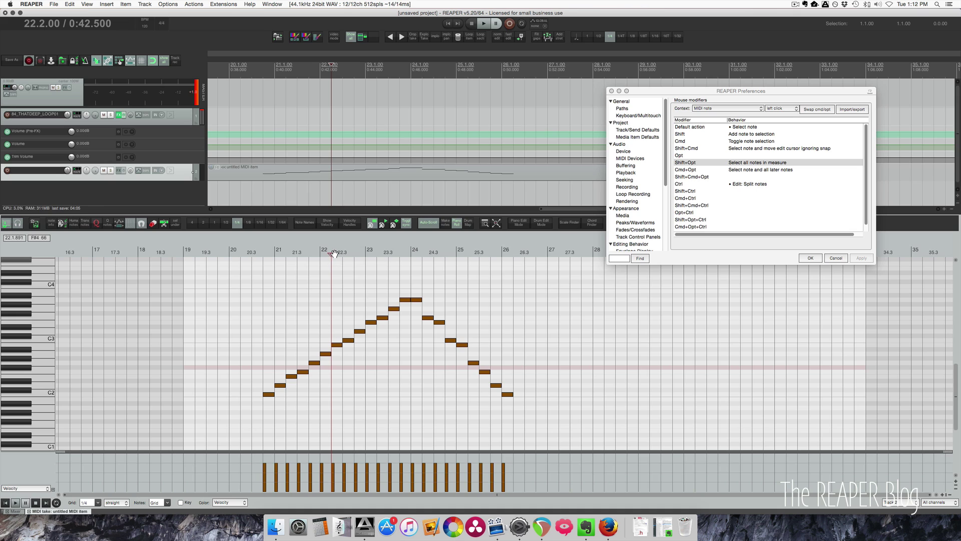
- Use the Select all notes in measure modifier on a note in measure 22 and on one in measure 25
{"action": "left_click", "coordinate": [336, 345]}
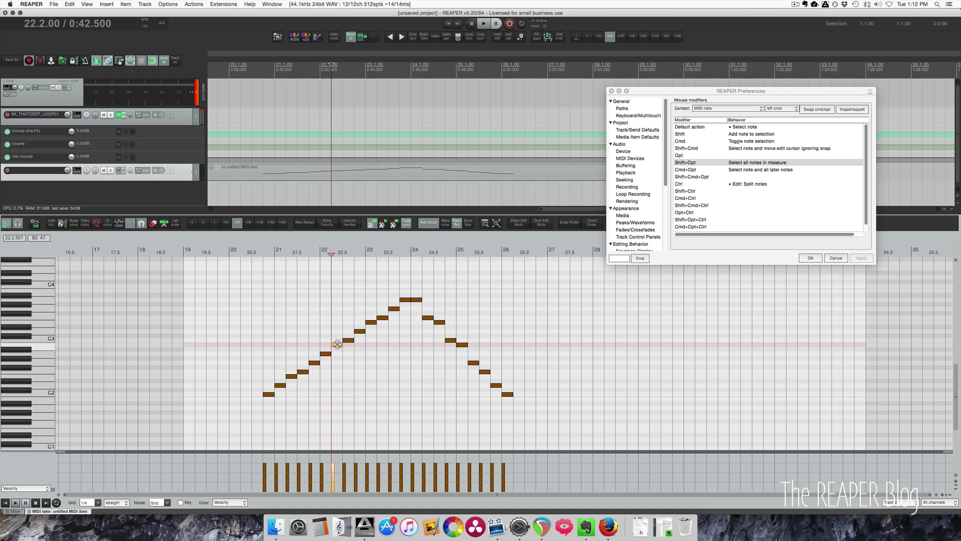
{"action": "left_click", "coordinate": [337, 344], "text": "alt+shift"}
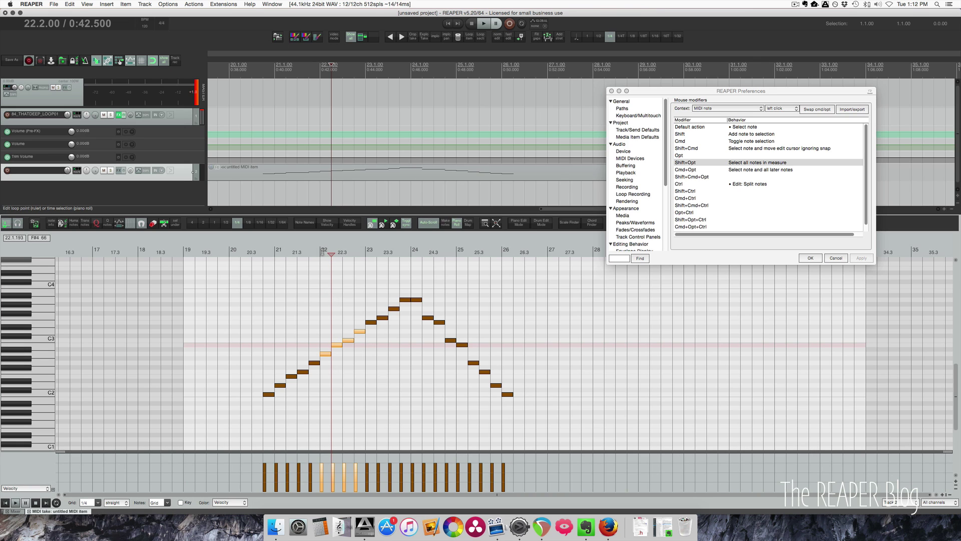
{"action": "left_click", "coordinate": [471, 363]}
{"action": "left_click", "coordinate": [472, 362], "text": "alt+shift"}
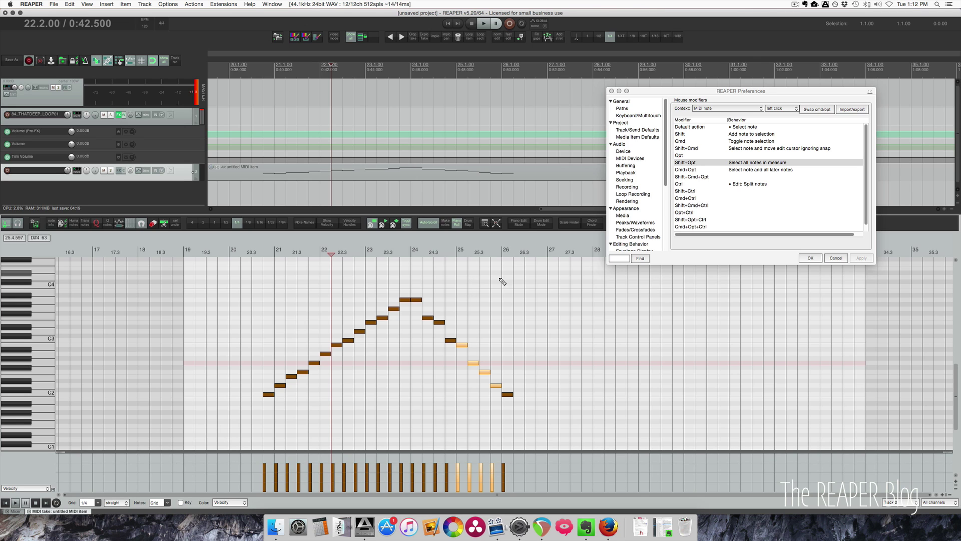
- Highlight the "Select note and all later notes" modifier, and shift the F2 note in measure 21 and everything after it one grid step later
{"action": "left_click", "coordinate": [738, 170]}
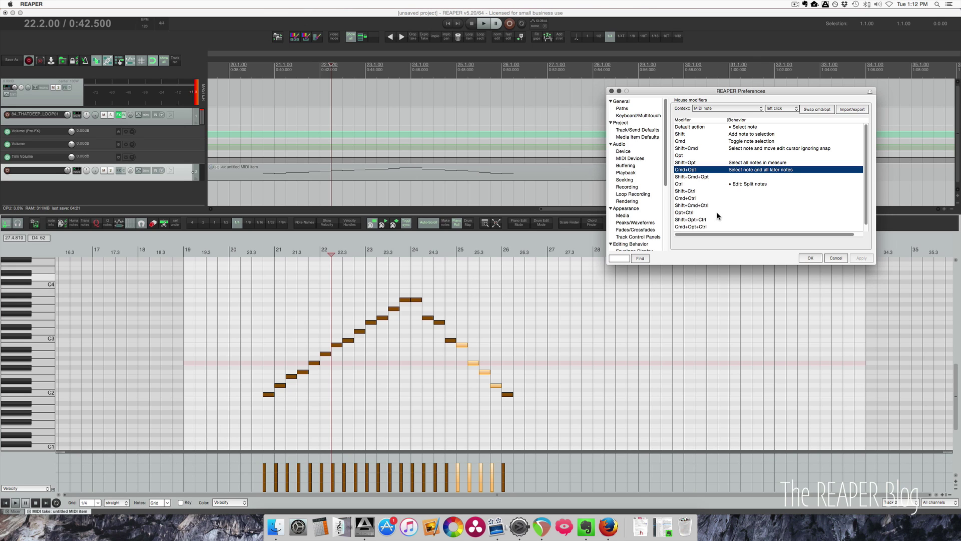
{"action": "left_click", "coordinate": [403, 383]}
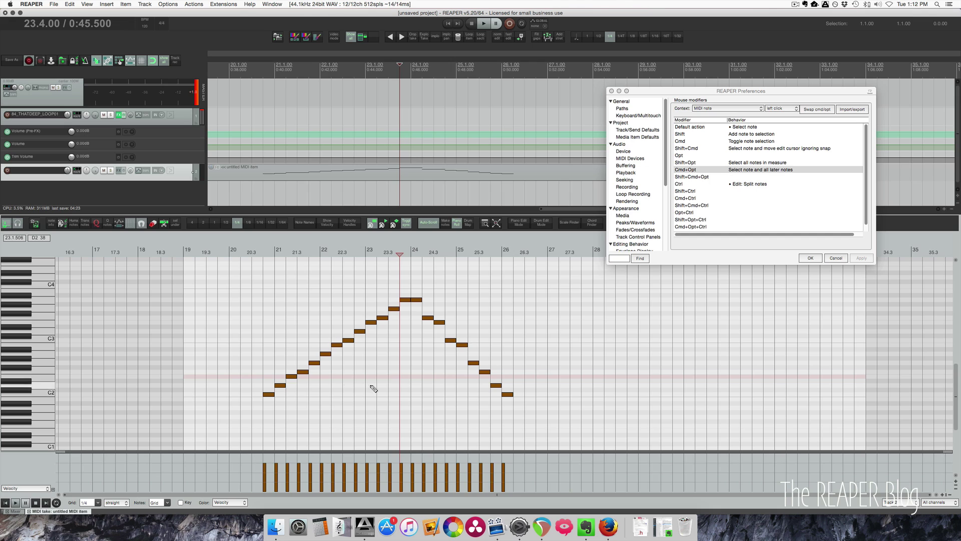
{"action": "left_click", "coordinate": [330, 384]}
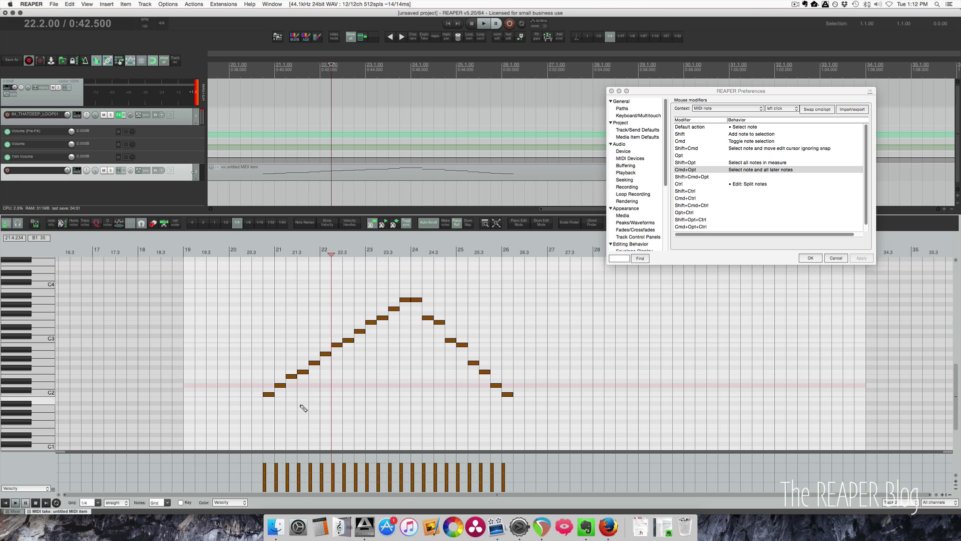
{"action": "left_click", "coordinate": [303, 371]}
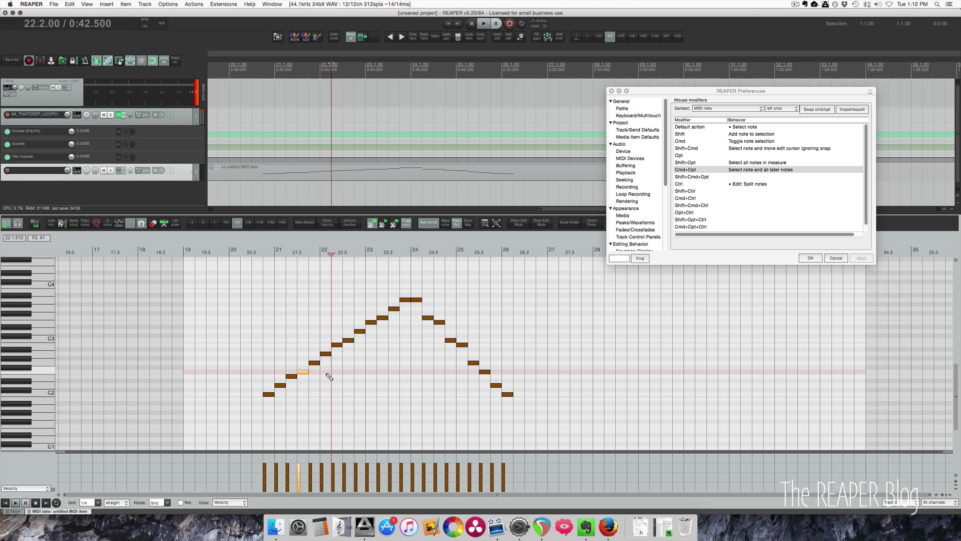
{"action": "key", "text": "alt"}
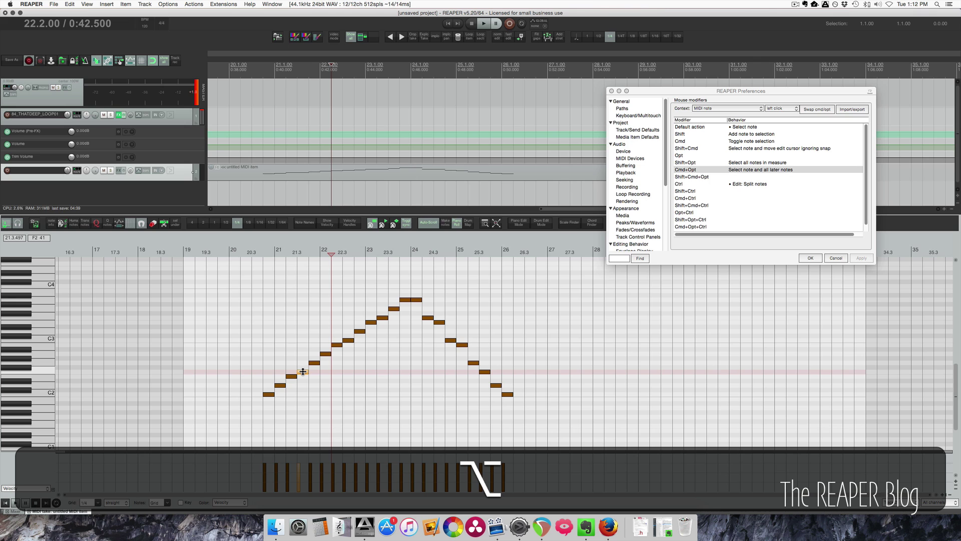
{"action": "left_click", "coordinate": [303, 371], "text": "alt+super"}
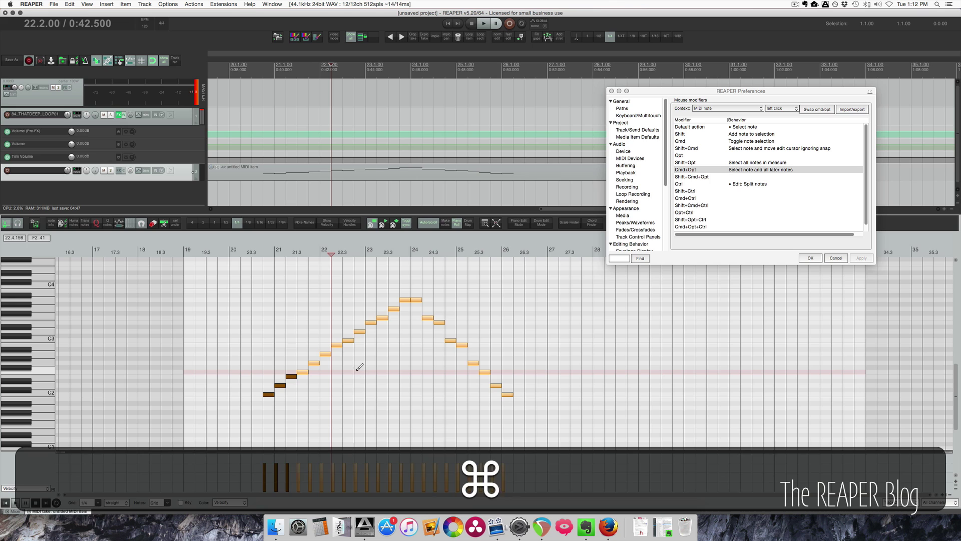
{"action": "key", "text": "super+Right"}
- Shift the A2 note in measure 22 and all later notes one grid step later, and raise the notes from C3 in measure 23 two semitones
{"action": "left_click", "coordinate": [335, 354], "text": "alt+super"}
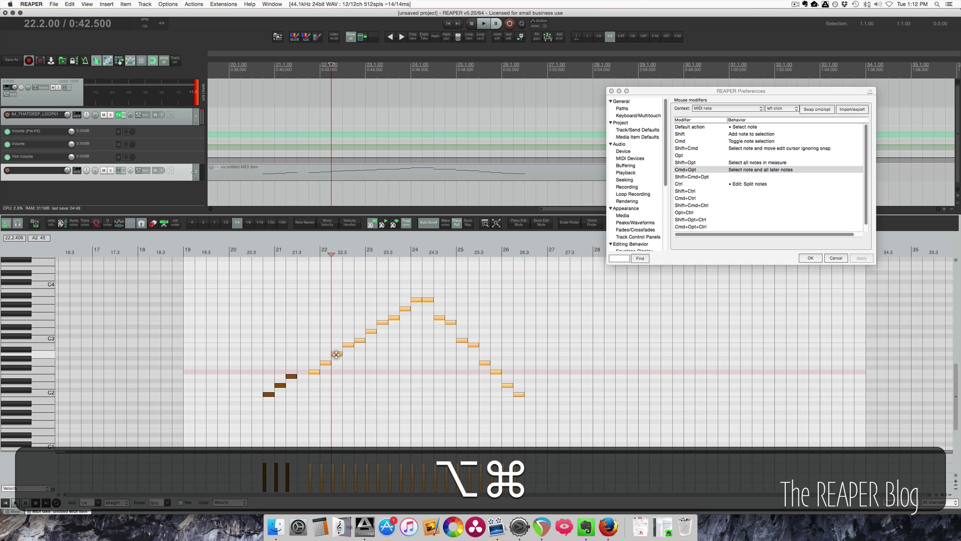
{"action": "key", "text": "super+Right"}
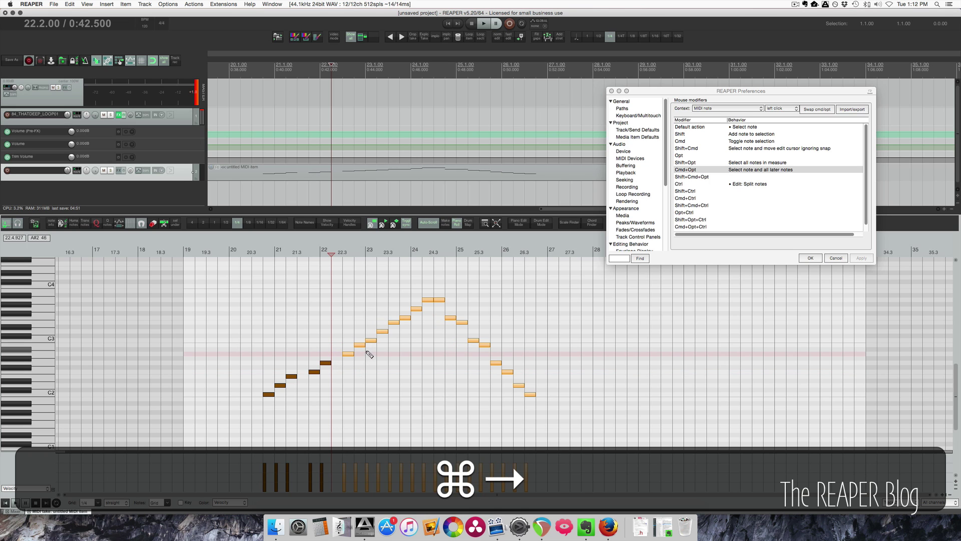
{"action": "left_click", "coordinate": [370, 341], "text": "alt+super"}
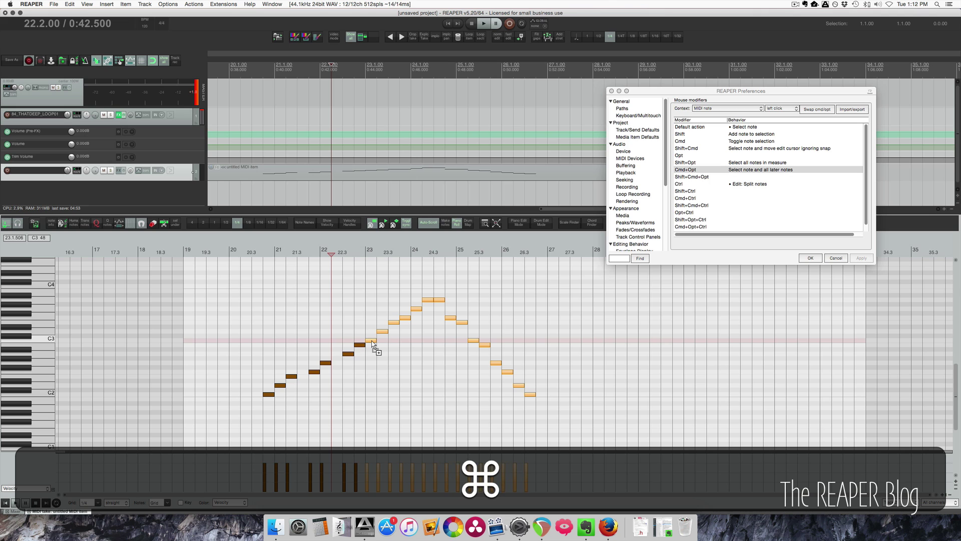
{"action": "key", "text": "super+Up"}
{"action": "key", "text": "super+Up"}
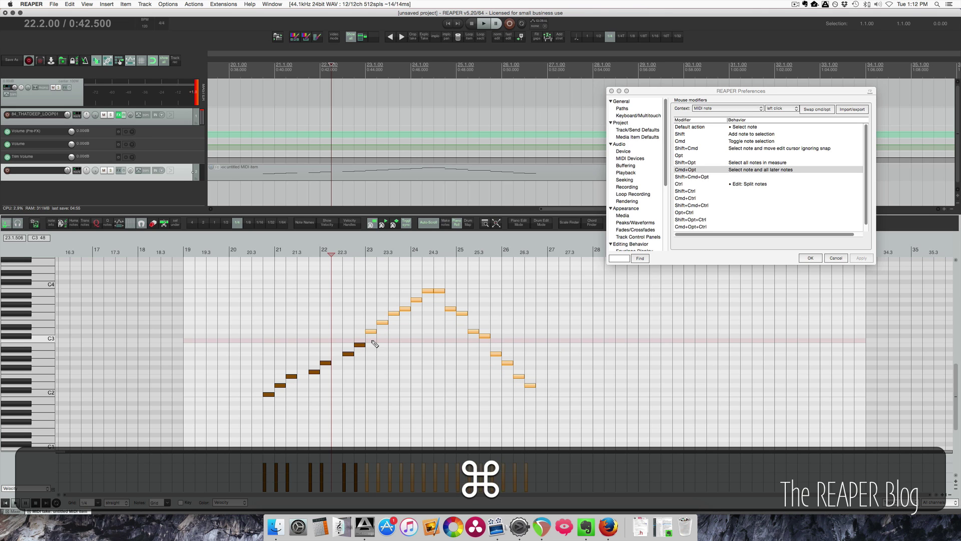
{"action": "left_click", "coordinate": [380, 359]}
- Assign "Select note and all later notes of the same pitch" (Just select) to Shift+Cmd+Opt, and use it on a lower repeated note in measure 28
{"action": "left_click", "coordinate": [752, 178]}
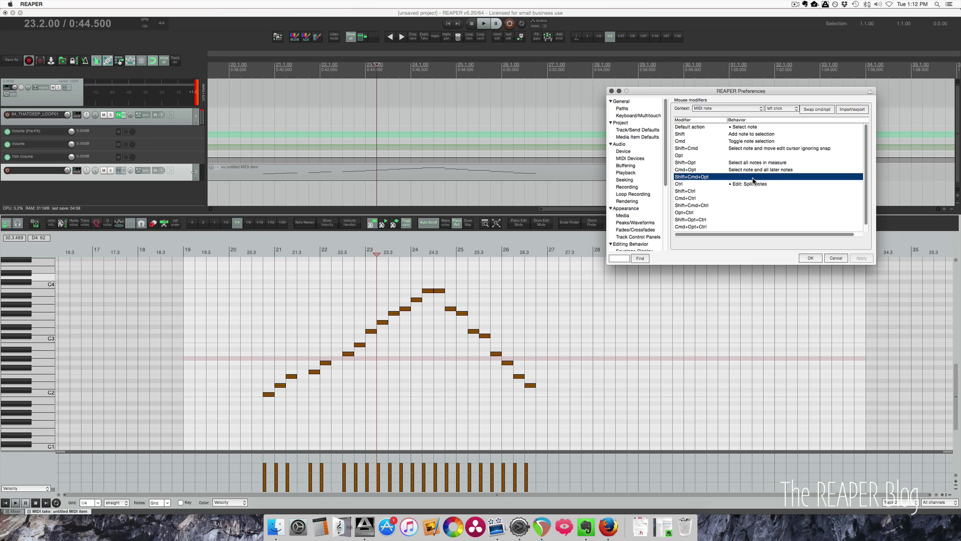
{"action": "left_click", "coordinate": [753, 178]}
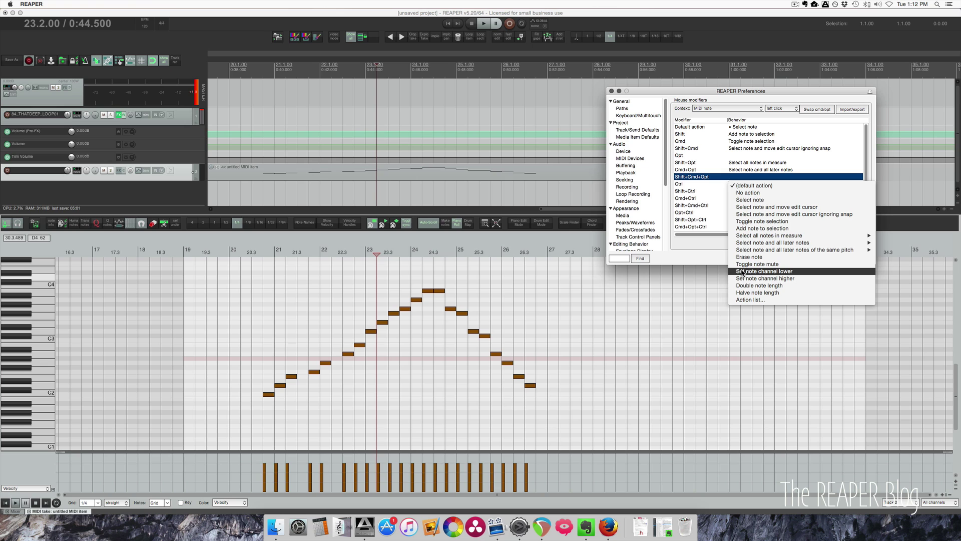
{"action": "mouse_move", "coordinate": [758, 254]}
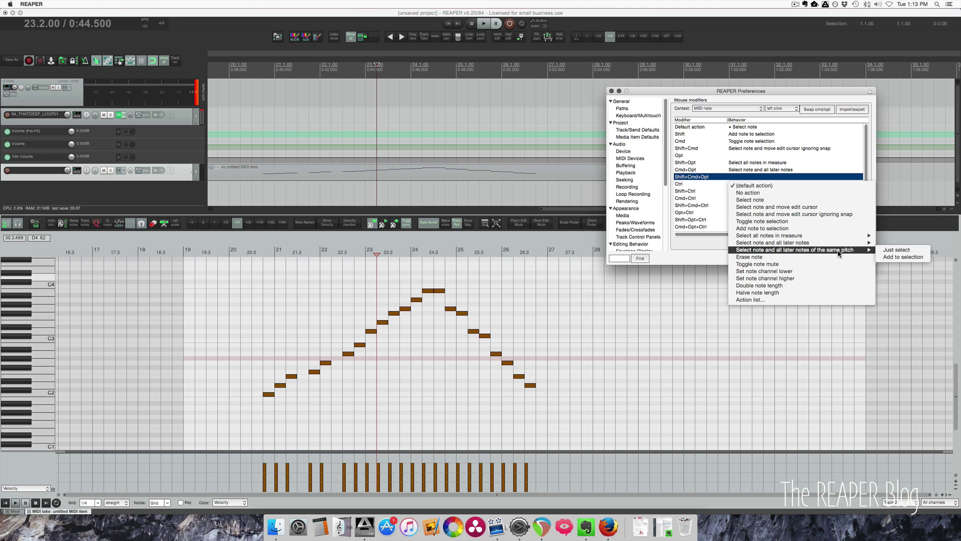
{"action": "left_click", "coordinate": [896, 249]}
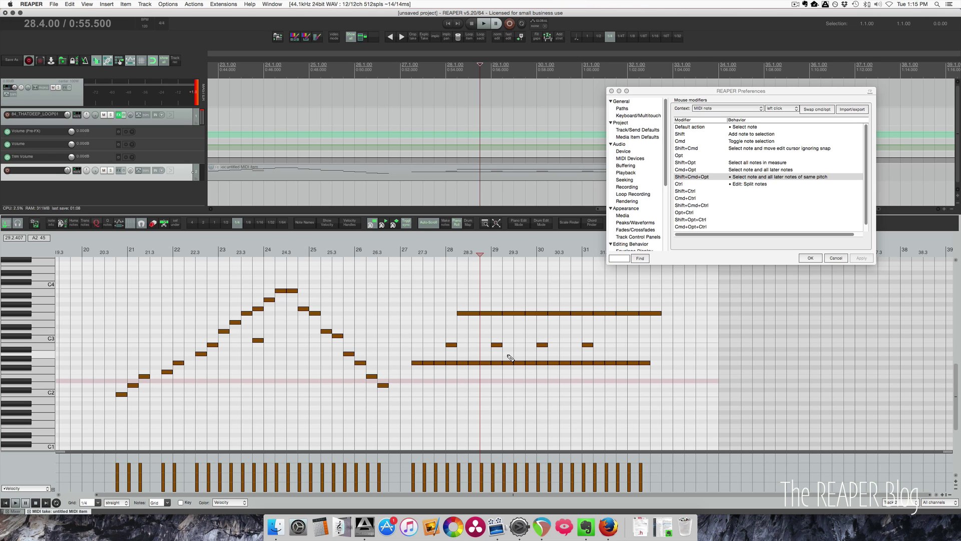
{"action": "left_click", "coordinate": [475, 361]}
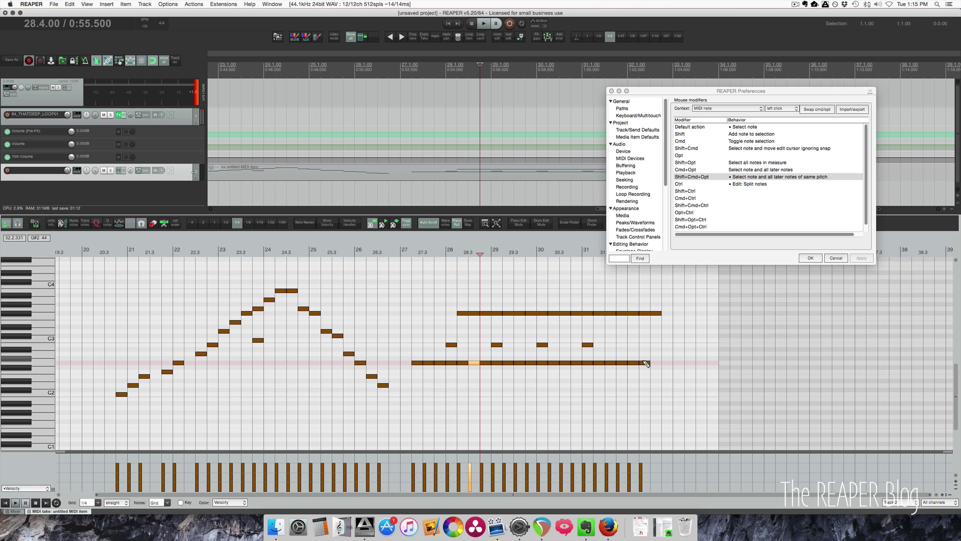
{"action": "left_click", "coordinate": [475, 361], "text": "alt+shift+super"}
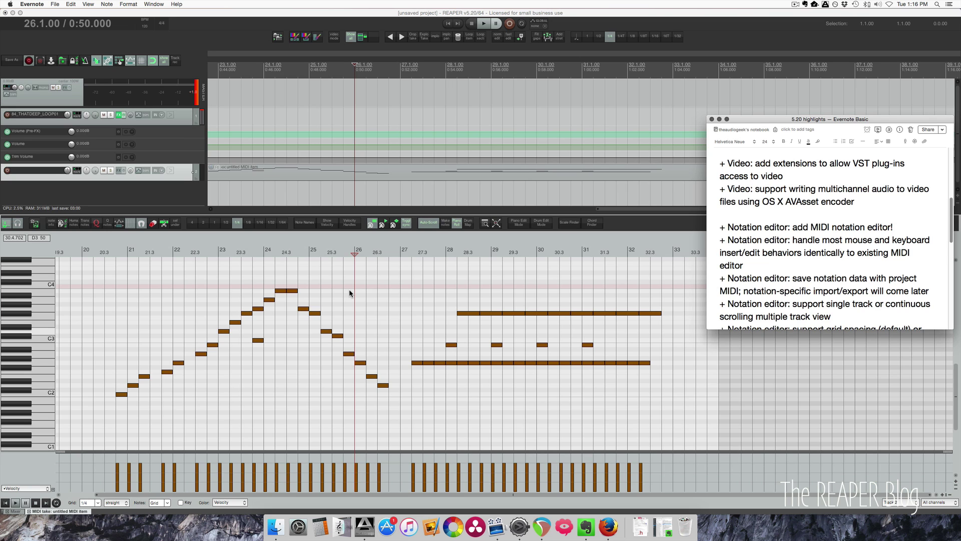
- In REAPER's Render to File settings, set the channels to 6 and the output format to MPEG-4/MOV (OSX 10.7+ AVFoundation)
{"action": "left_click", "coordinate": [350, 289]}
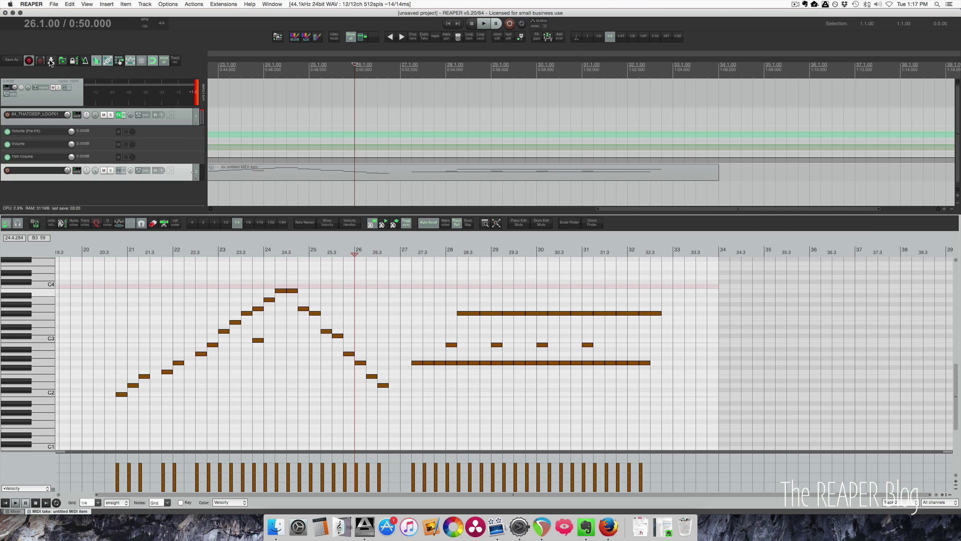
{"action": "key", "text": "super+alt+r"}
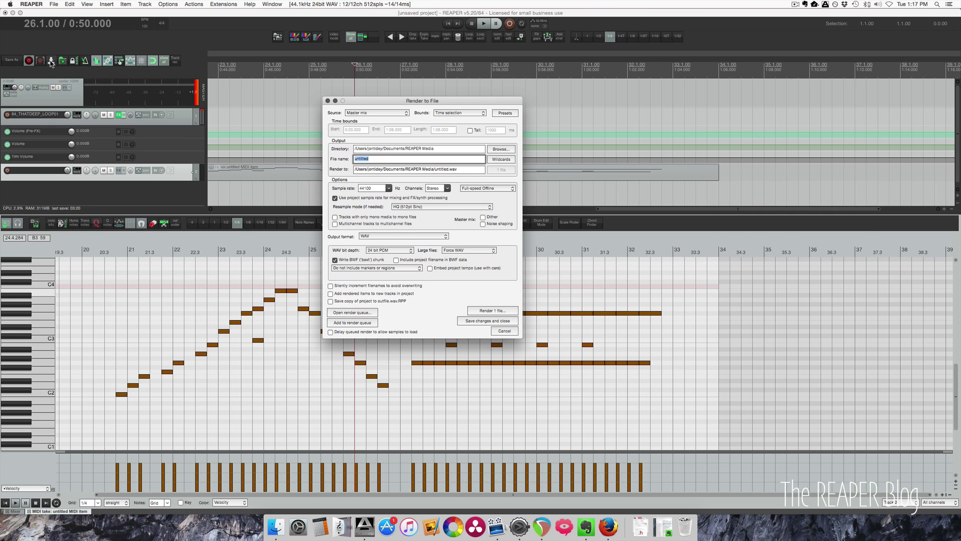
{"action": "left_click", "coordinate": [446, 189]}
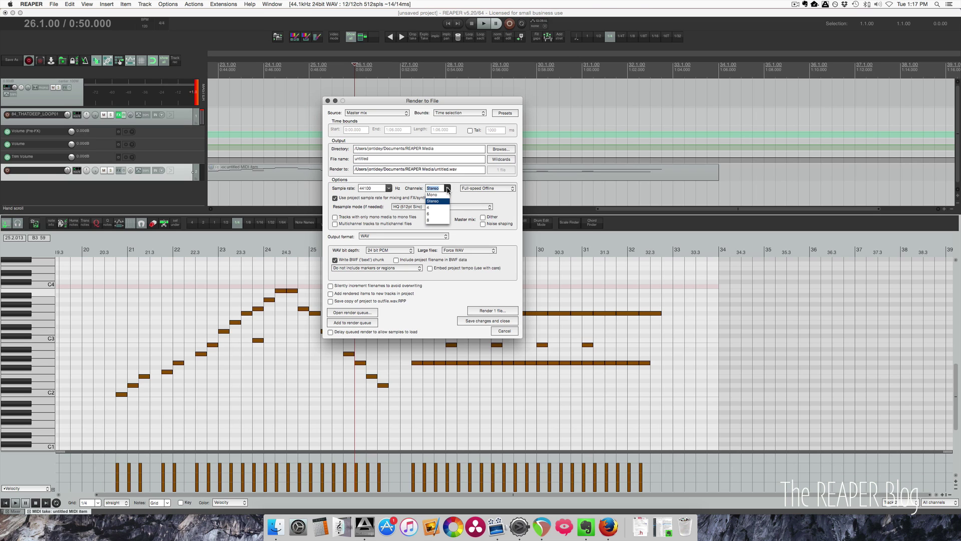
{"action": "left_click", "coordinate": [435, 214]}
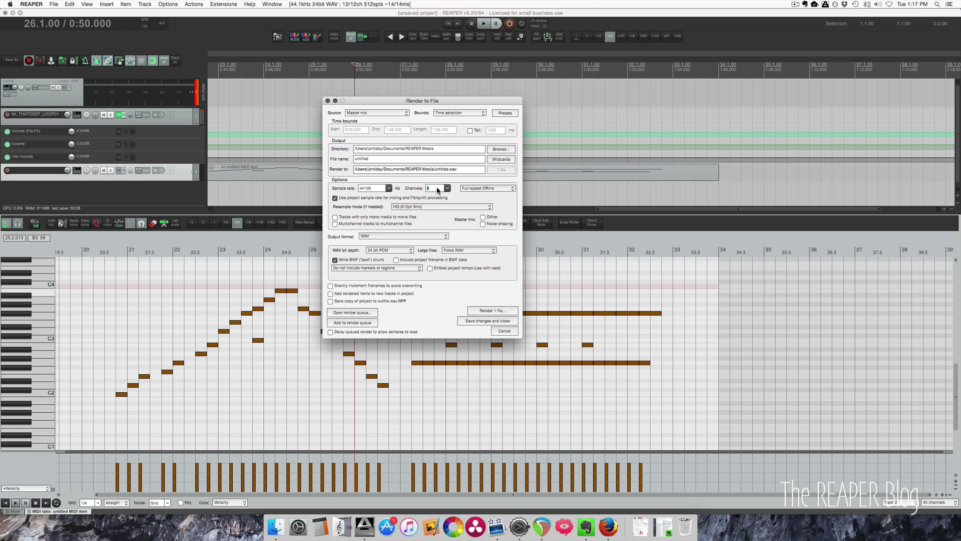
{"action": "left_click", "coordinate": [368, 236]}
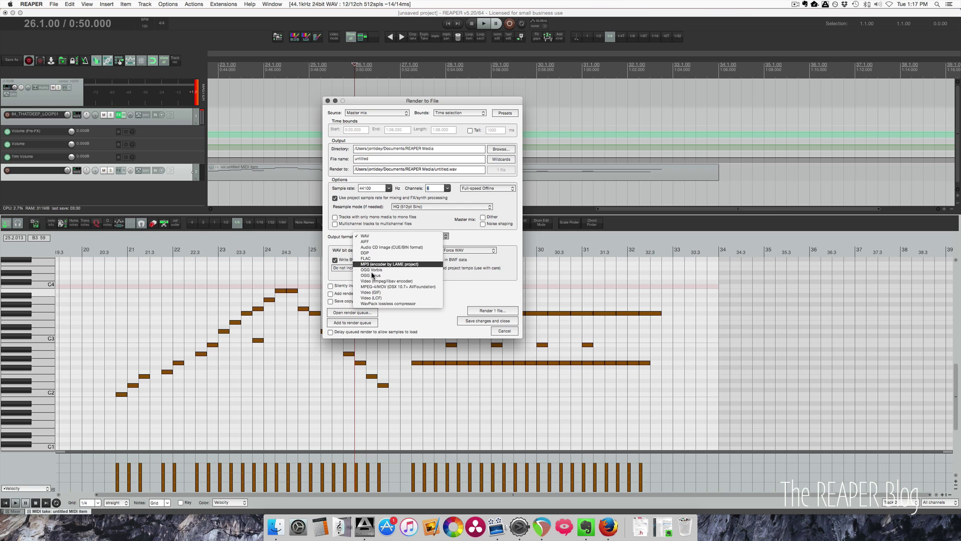
{"action": "left_click", "coordinate": [372, 286]}
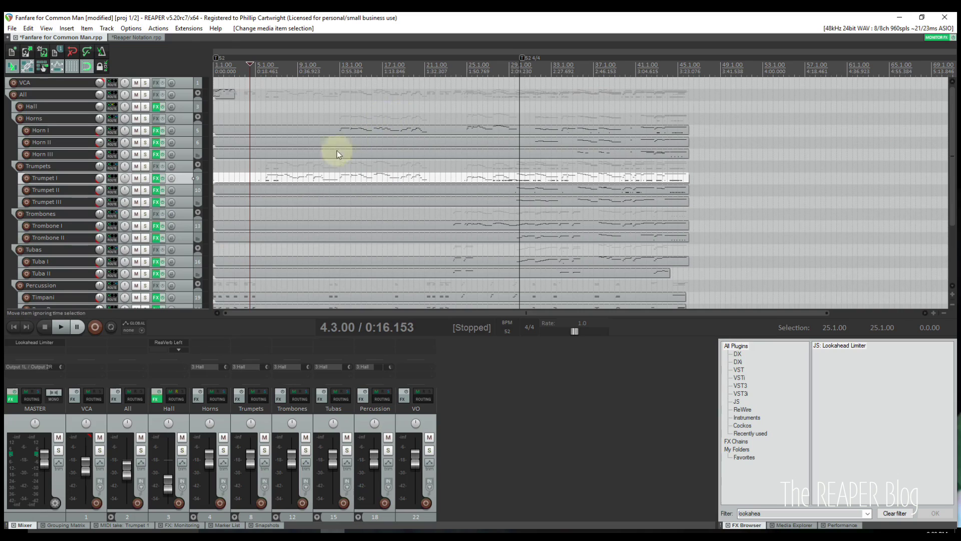
- Open the Trumpet I item in the MIDI editor and search the editor's action list for "notation"
{"action": "double_click", "coordinate": [308, 179]}
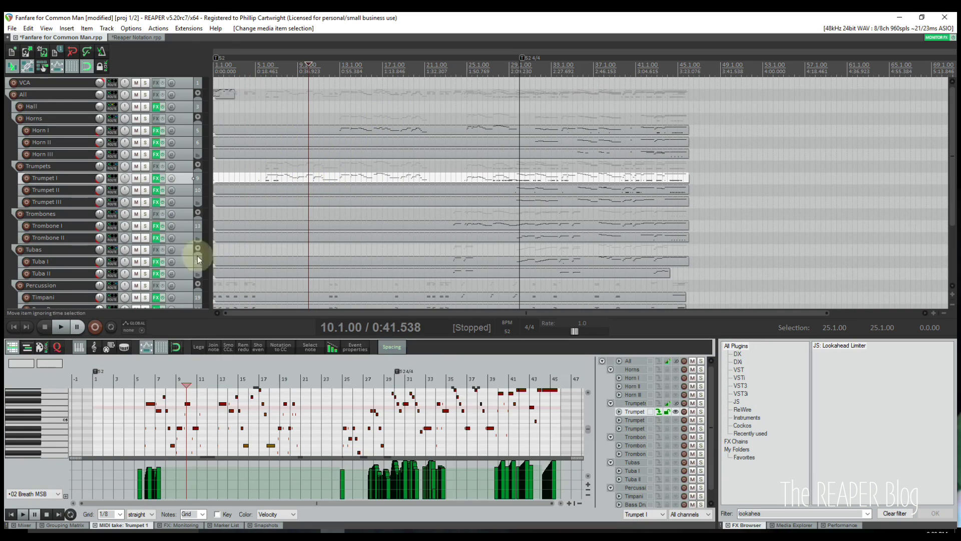
{"action": "right_click", "coordinate": [121, 525]}
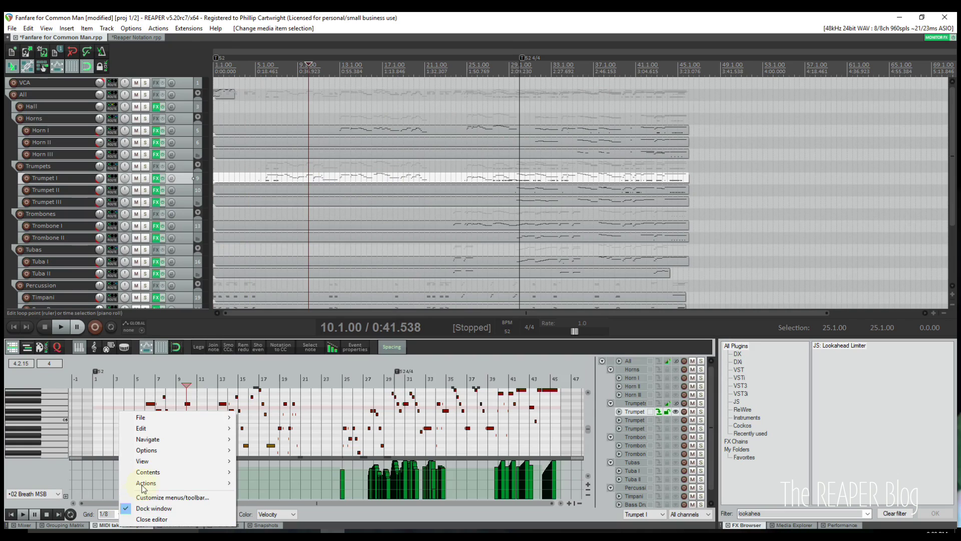
{"action": "mouse_move", "coordinate": [159, 483]}
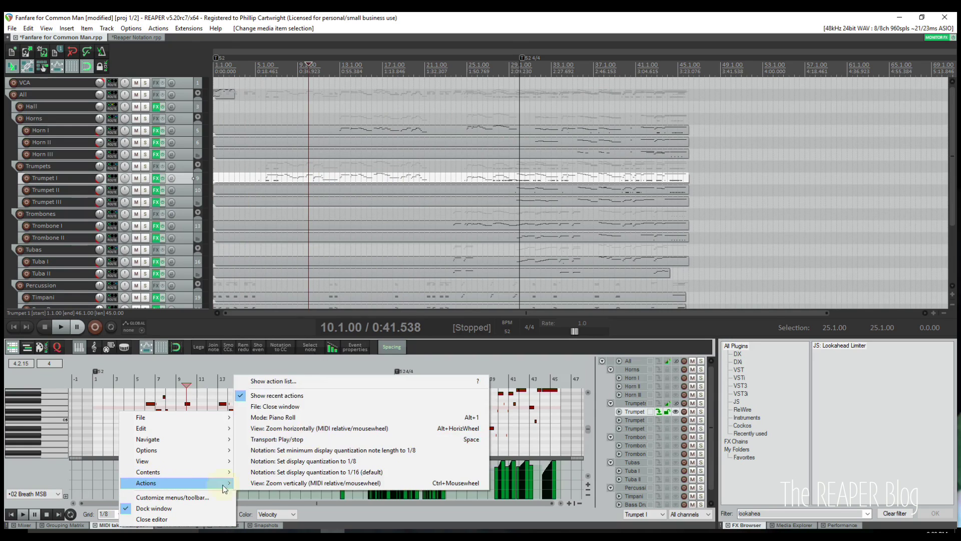
{"action": "left_click", "coordinate": [313, 384]}
{"action": "type", "text": "notation"}
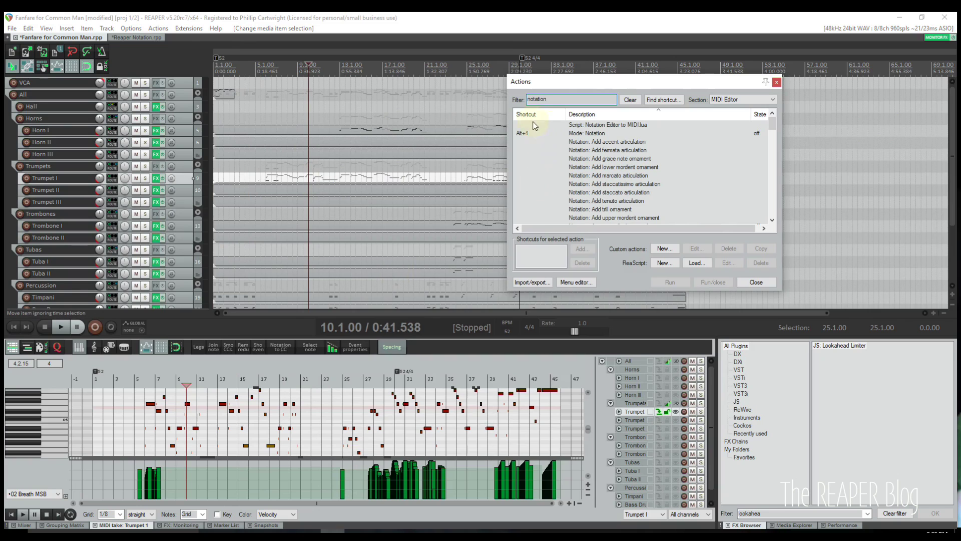
{"action": "left_click", "coordinate": [768, 283]}
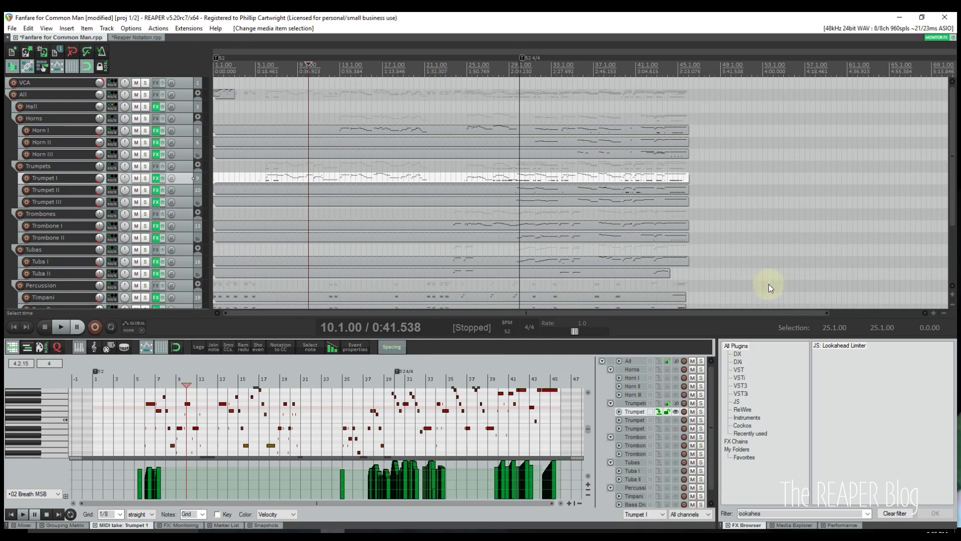
- Switch the MIDI editor to notation view and show the staves of every track in the All folder
{"action": "left_click", "coordinate": [94, 347]}
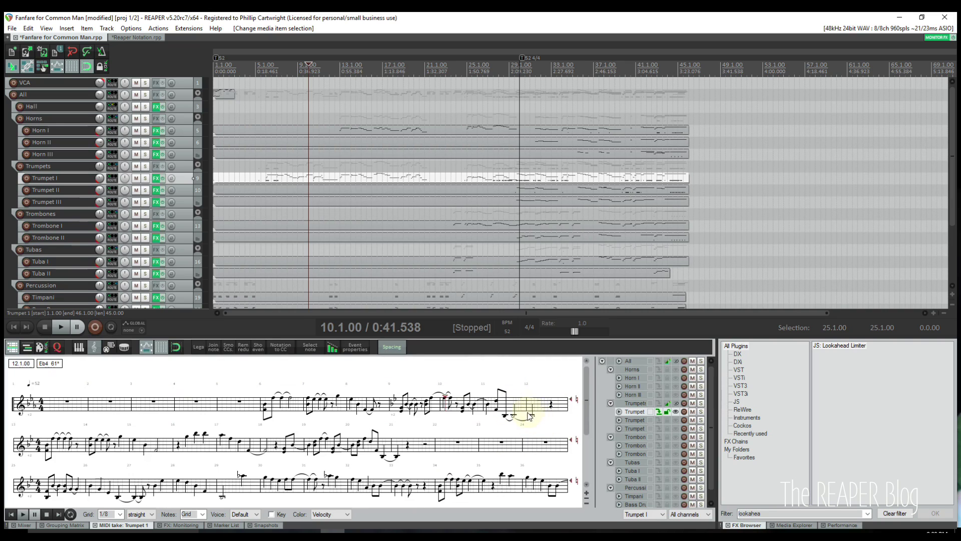
{"action": "left_click", "coordinate": [676, 361]}
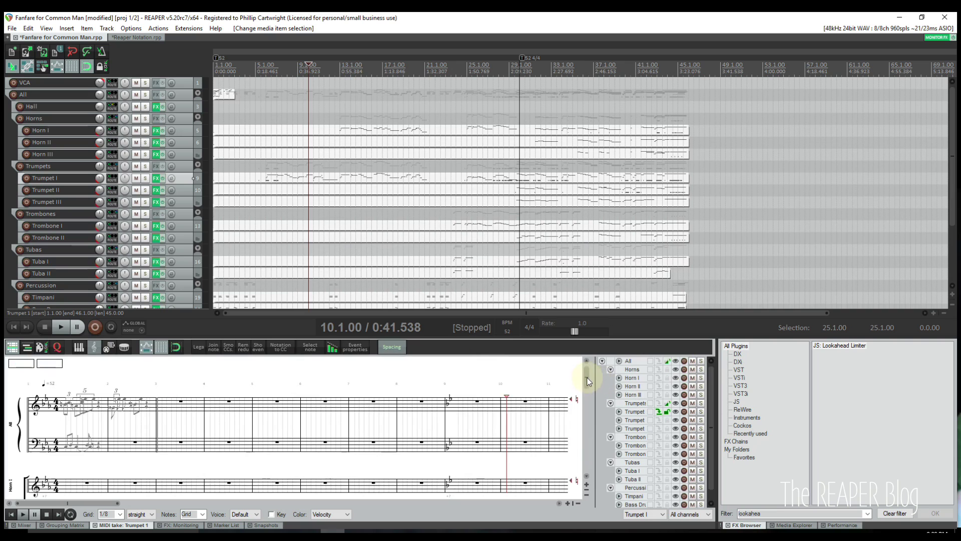
{"action": "left_click_drag", "start_coordinate": [587, 377], "coordinate": [587, 407]}
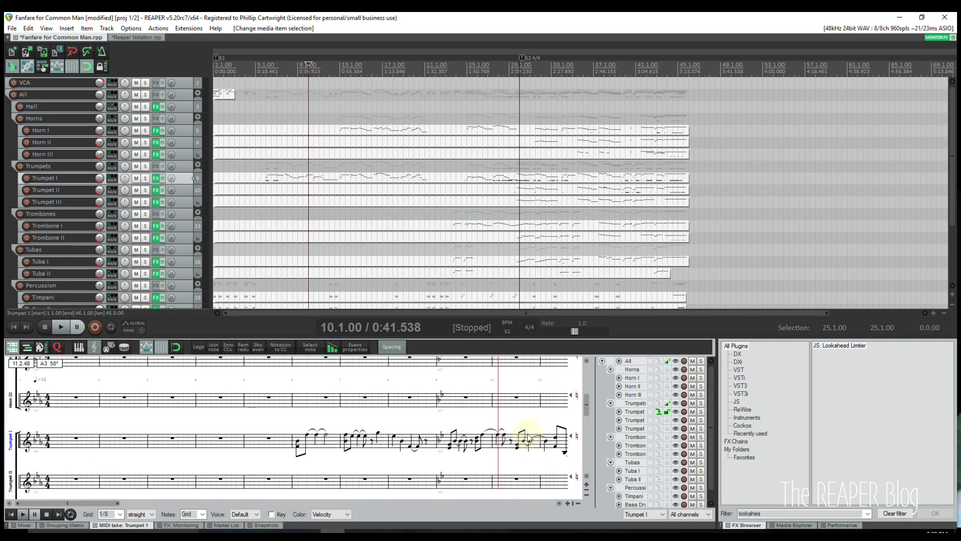
- Enable the key signature setting, try E major for the section around measure 9, and set it to Eb major
{"action": "left_click", "coordinate": [271, 514]}
{"action": "left_click", "coordinate": [296, 515]}
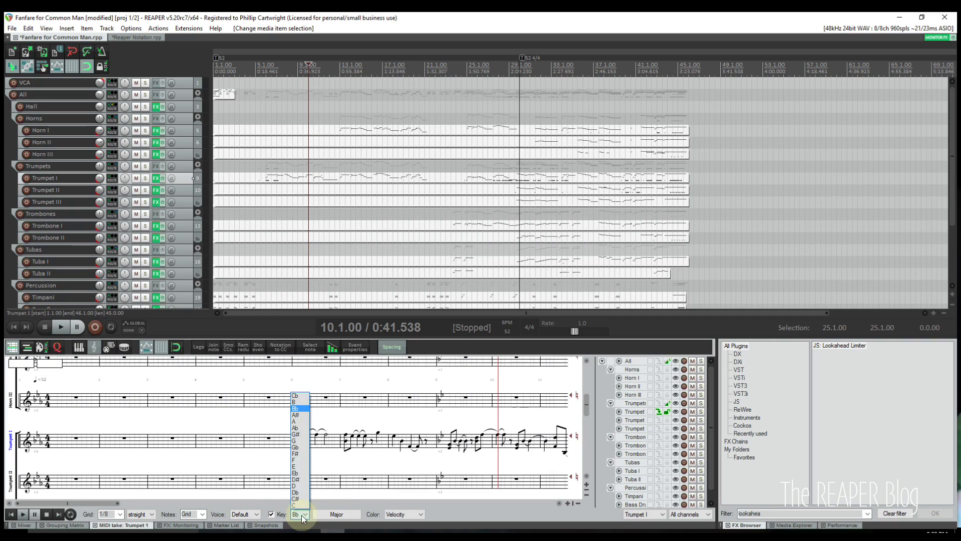
{"action": "left_click", "coordinate": [296, 470]}
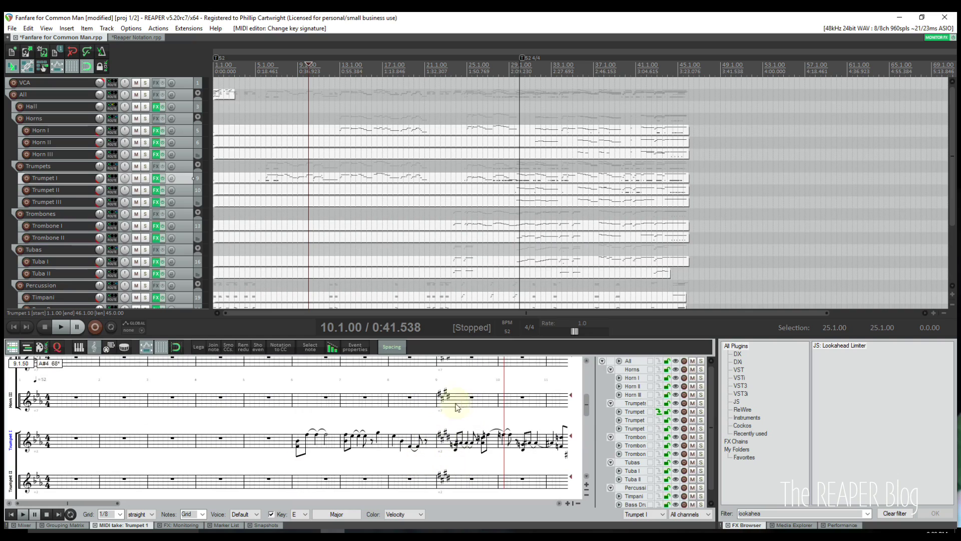
{"action": "left_click", "coordinate": [301, 516]}
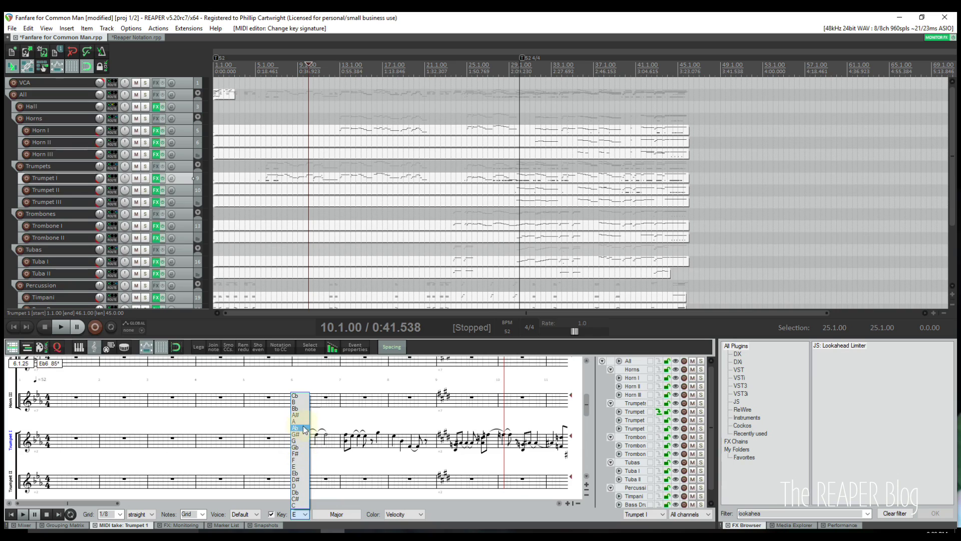
{"action": "left_click", "coordinate": [303, 475]}
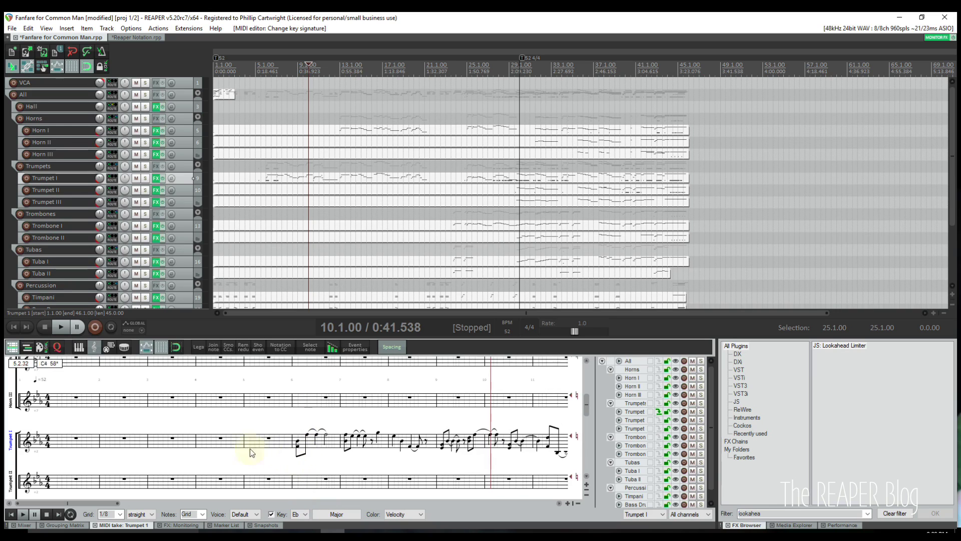
- Insert new notes near the start of measure 4 on the Trumpet I staff
{"action": "left_click_drag", "start_coordinate": [209, 443], "coordinate": [222, 449]}
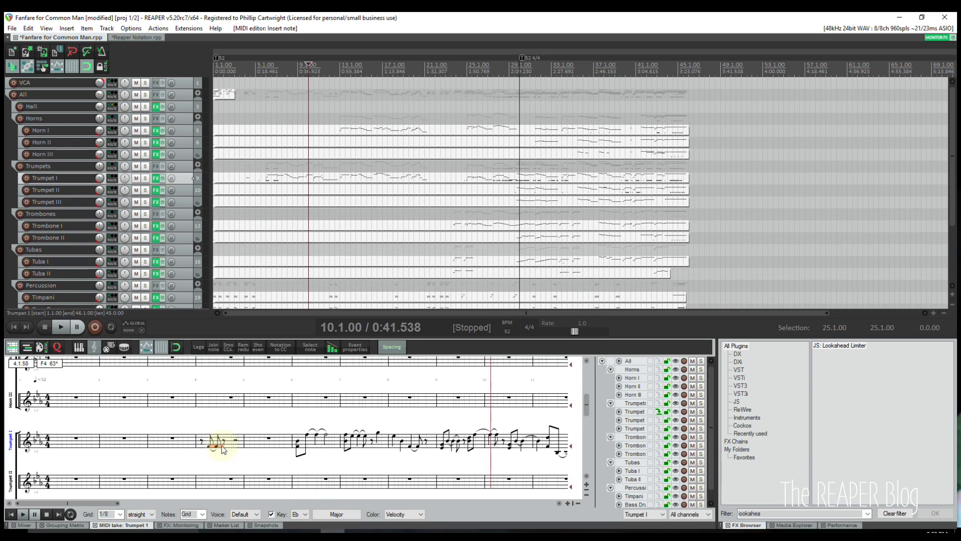
- Turn proportional note spacing off and back on to compare the Trumpet I staff's layout
{"action": "scroll", "coordinate": [225, 450], "scroll_direction": "right", "scroll_amount": 4}
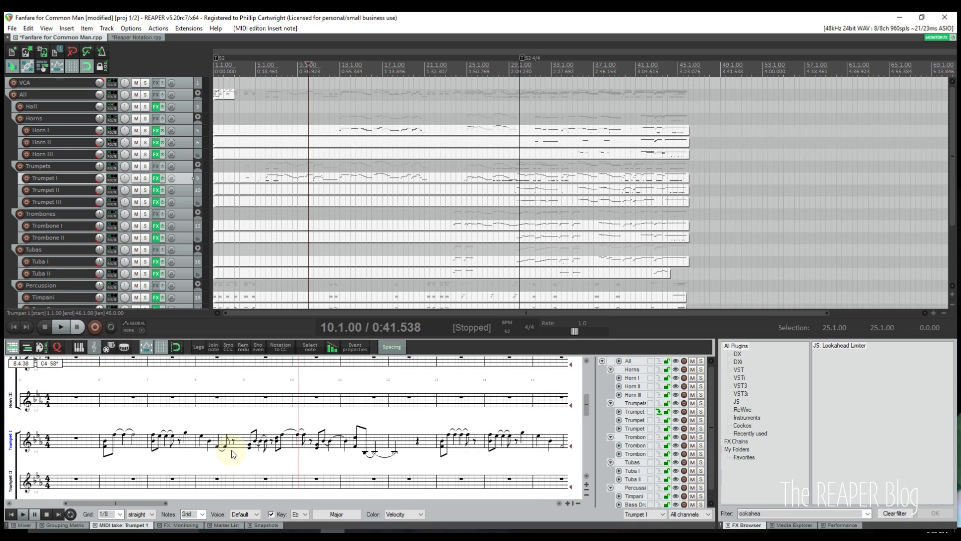
{"action": "scroll", "coordinate": [234, 454], "scroll_direction": "right", "scroll_amount": 2}
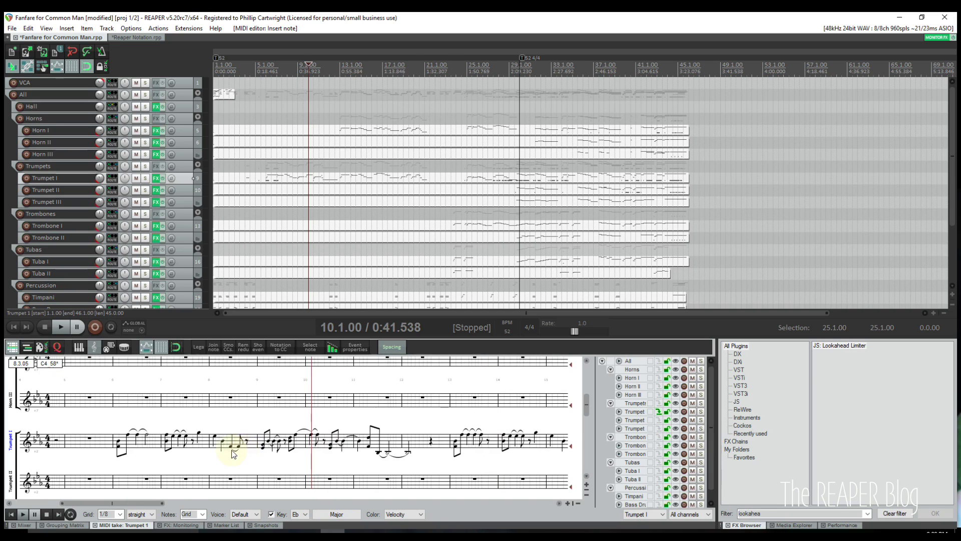
{"action": "scroll", "coordinate": [232, 453], "scroll_direction": "left", "scroll_amount": 2}
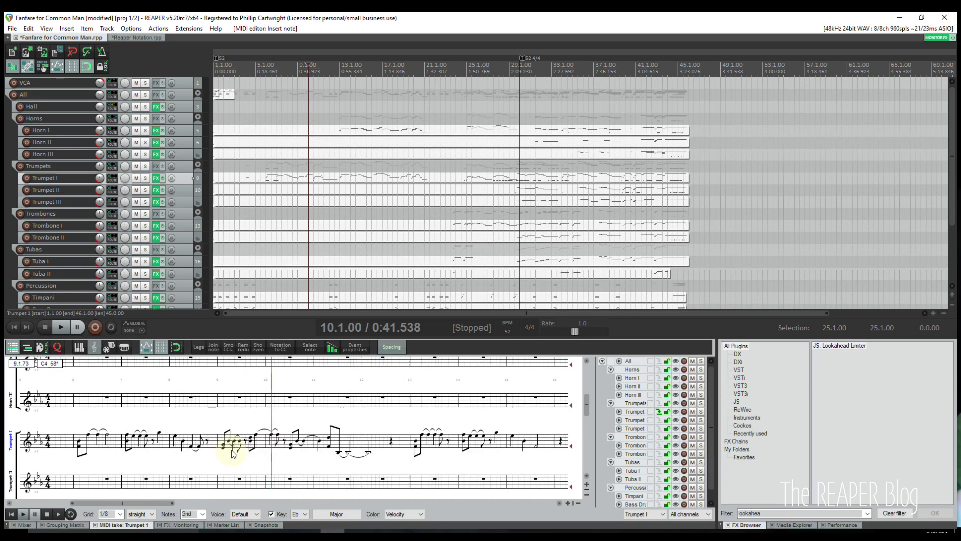
{"action": "scroll", "coordinate": [359, 416], "scroll_direction": "up", "scroll_amount": 4}
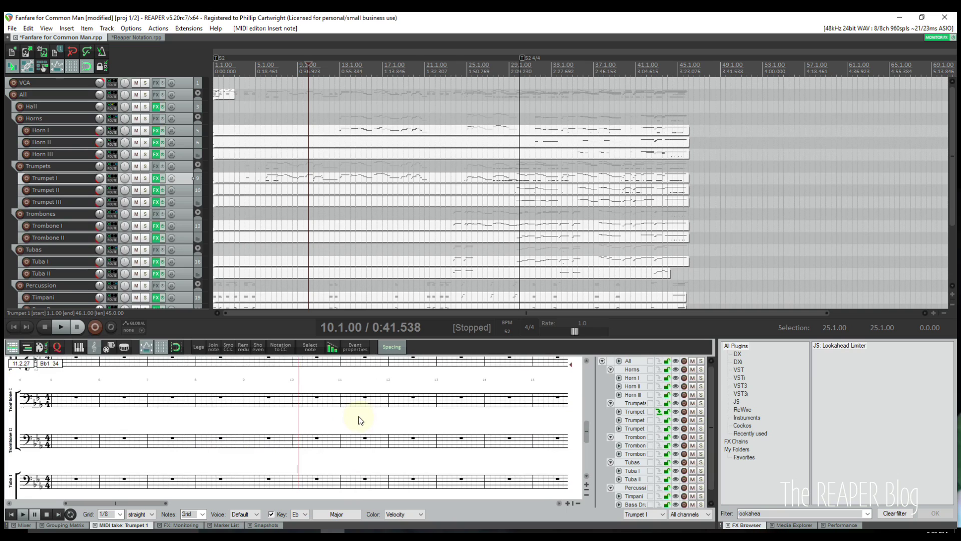
{"action": "scroll", "coordinate": [358, 415], "scroll_direction": "down", "scroll_amount": 3}
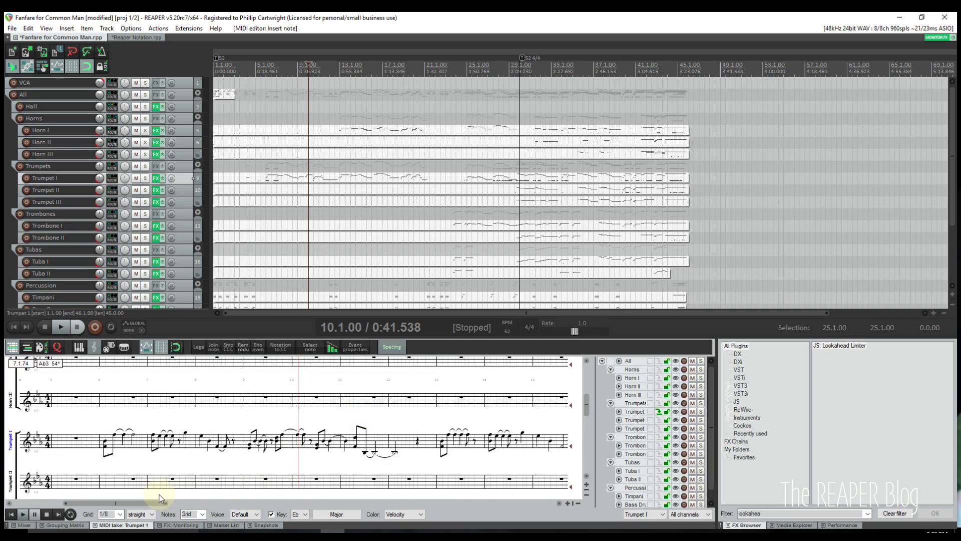
{"action": "left_click", "coordinate": [396, 348]}
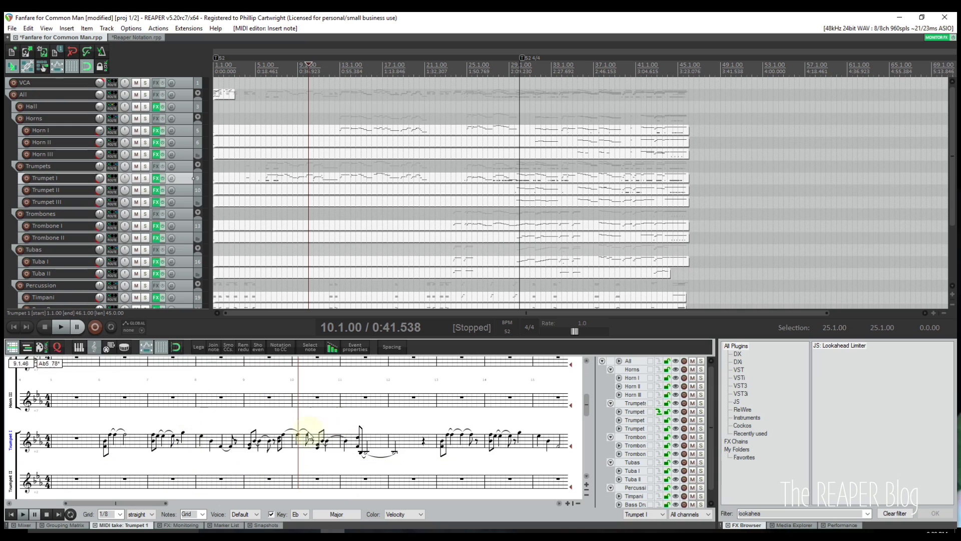
{"action": "left_click", "coordinate": [396, 350]}
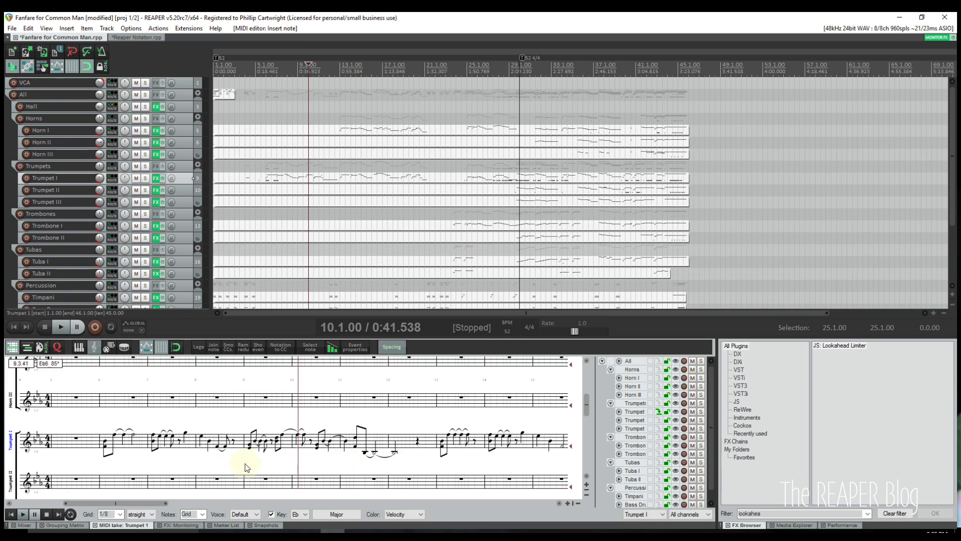
- Search the MIDI editor's action list for "quantiz" to find the notation display quantization actions
{"action": "right_click", "coordinate": [124, 527]}
{"action": "mouse_move", "coordinate": [185, 480]}
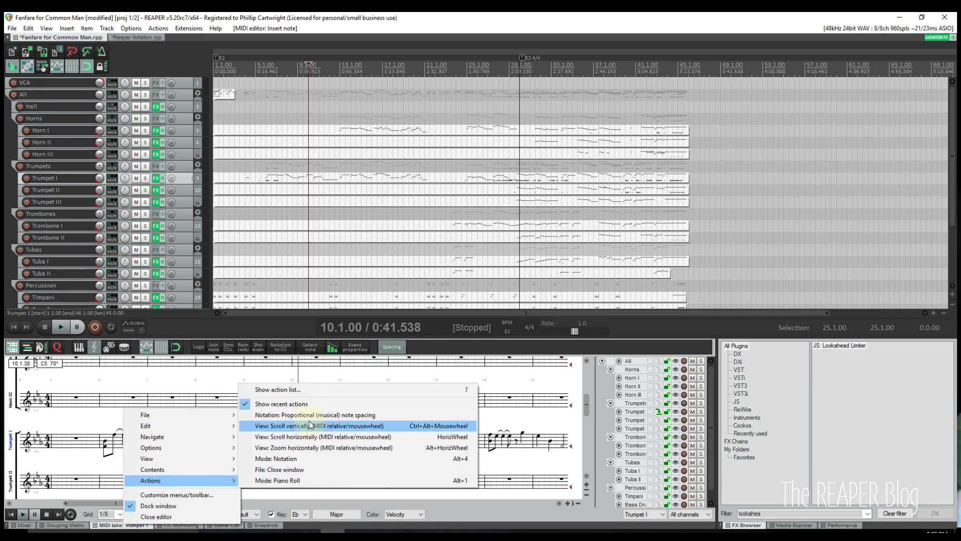
{"action": "left_click", "coordinate": [307, 390]}
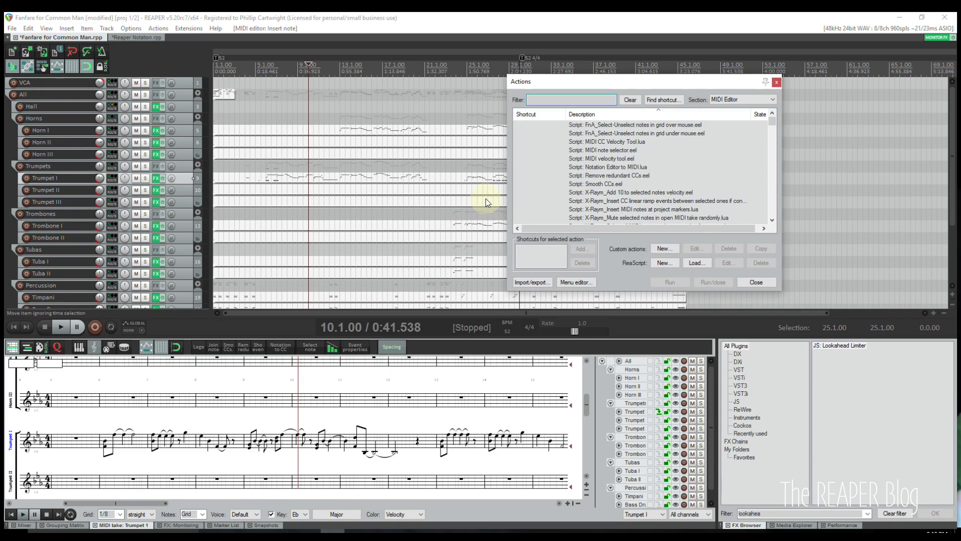
{"action": "type", "text": "quantiz"}
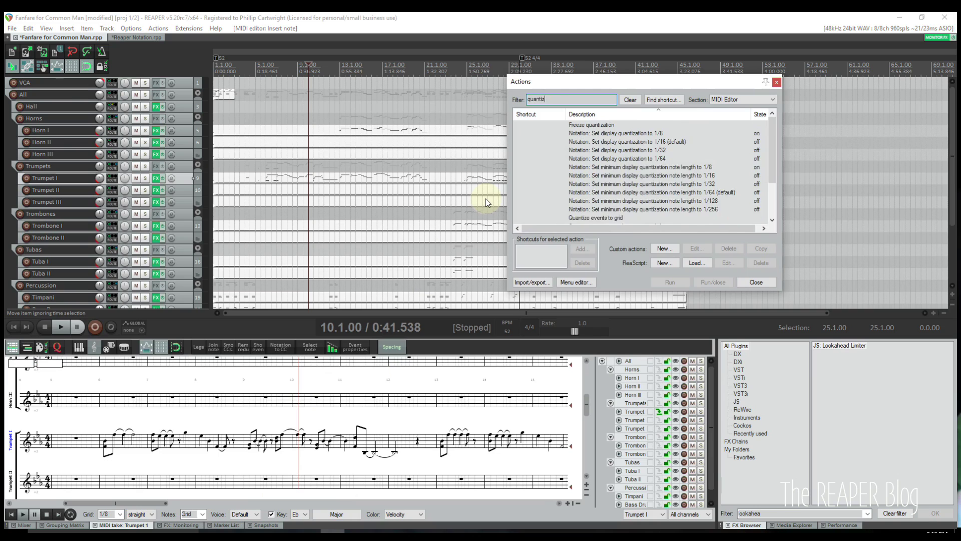
- Filter the MIDI editor's action list by "quantiz" in the Reaper Notation project to list the display quantization actions
{"action": "type", "text": "e"}
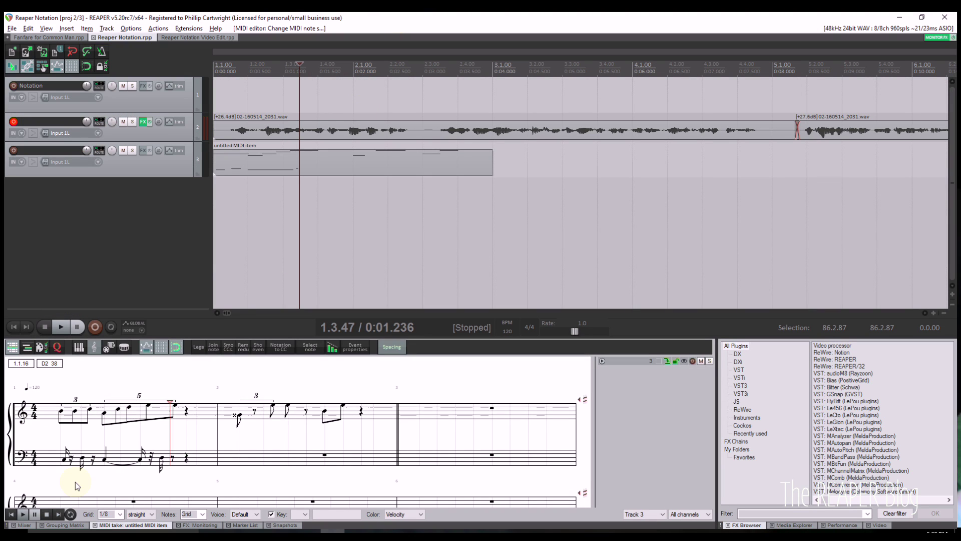
{"action": "right_click", "coordinate": [111, 526]}
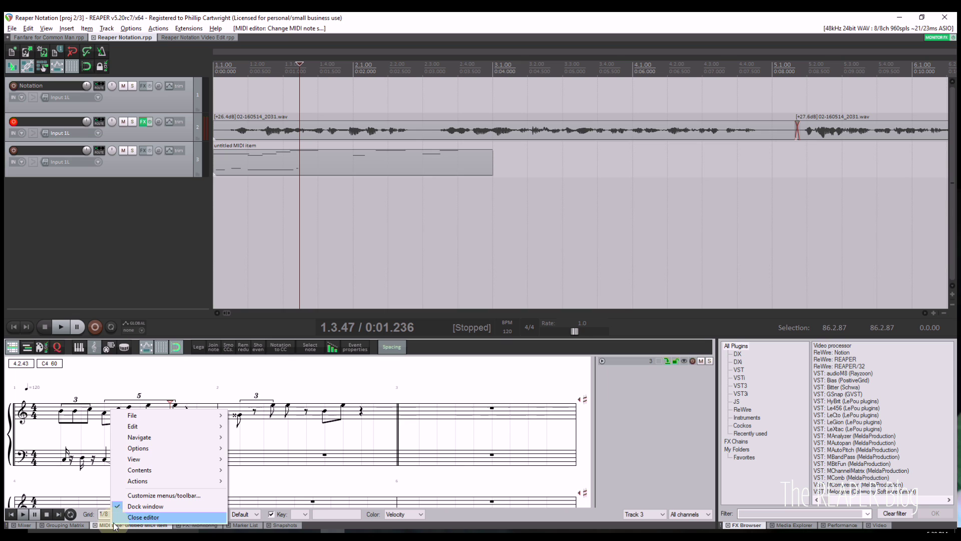
{"action": "mouse_move", "coordinate": [150, 480]}
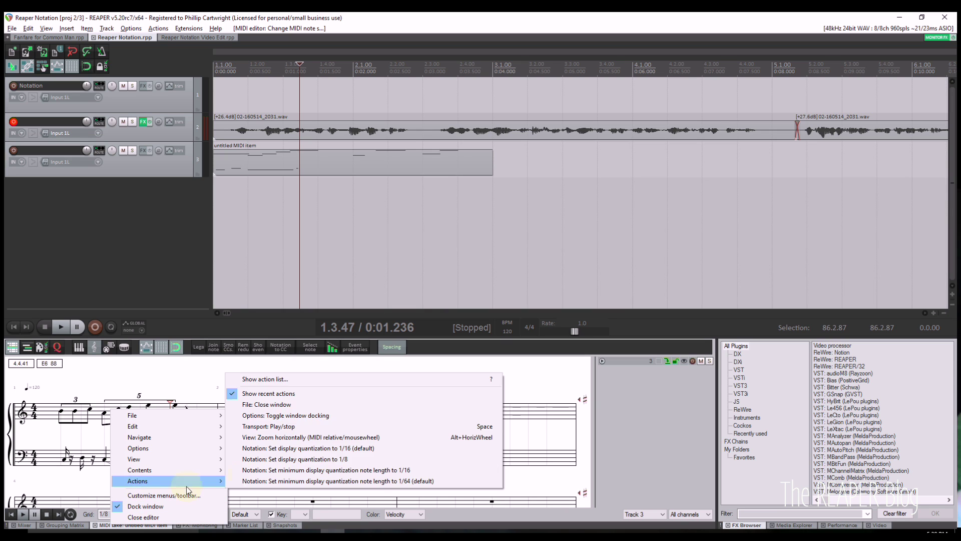
{"action": "left_click", "coordinate": [295, 379]}
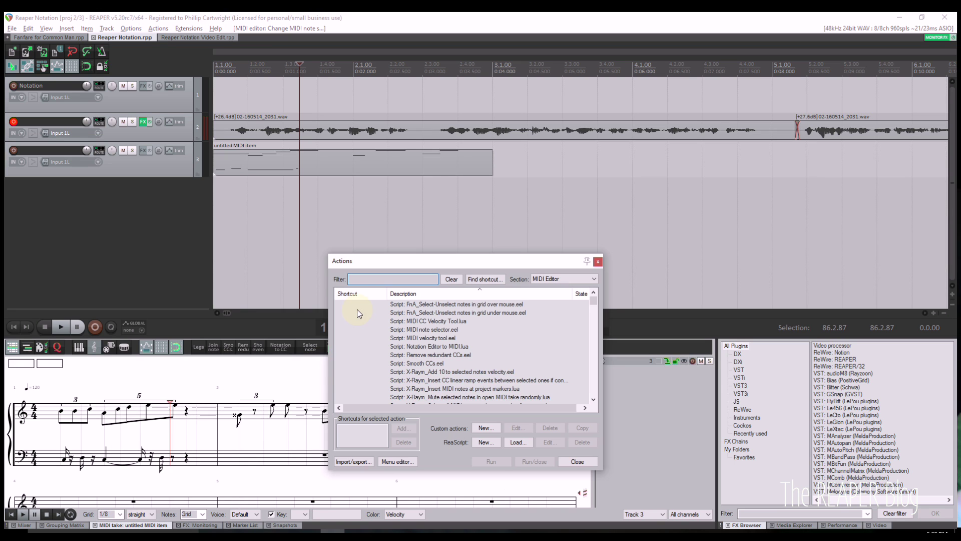
{"action": "type", "text": "quantize"}
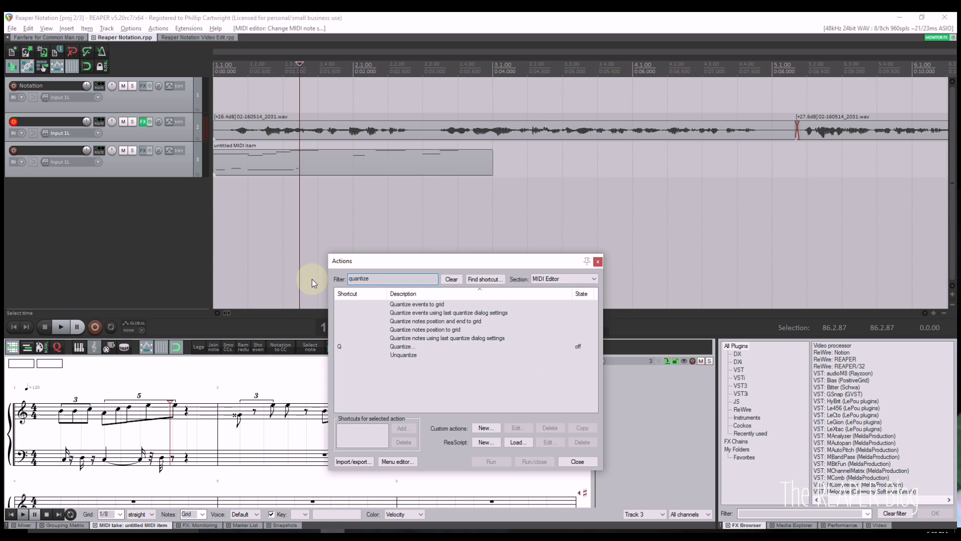
{"action": "key", "text": "BackSpace"}
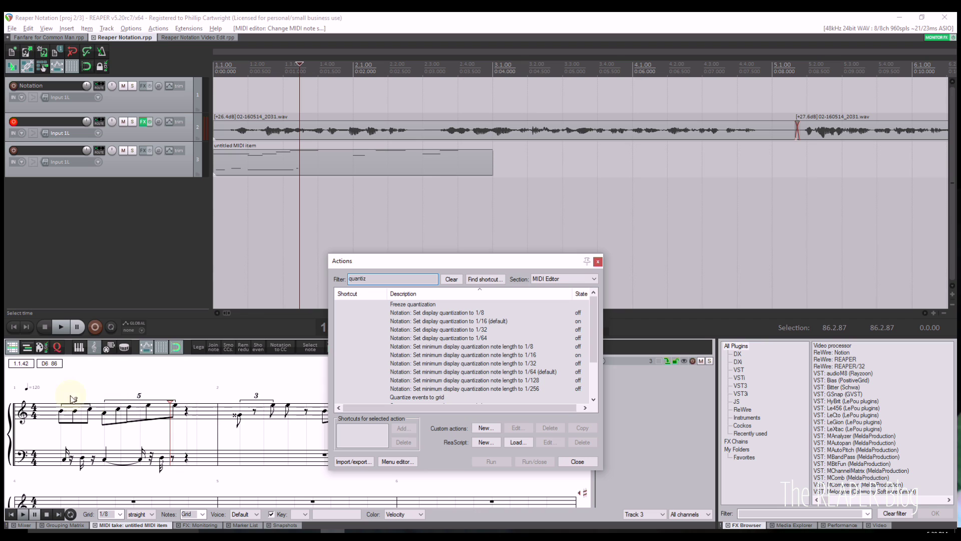
- Try 1/8 and 1/64 as the track's display quantization in the notation view
{"action": "right_click", "coordinate": [23, 453]}
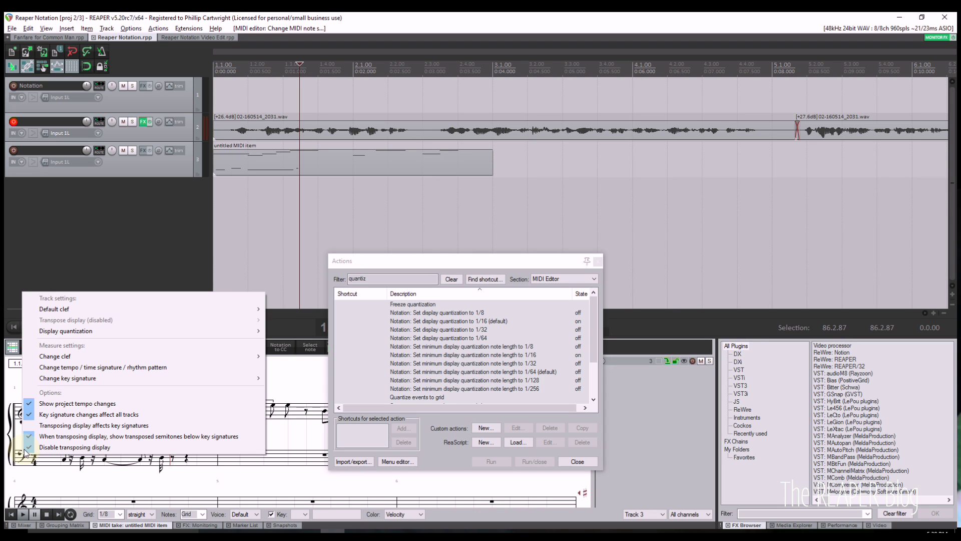
{"action": "mouse_move", "coordinate": [182, 331]}
{"action": "mouse_move", "coordinate": [279, 334]}
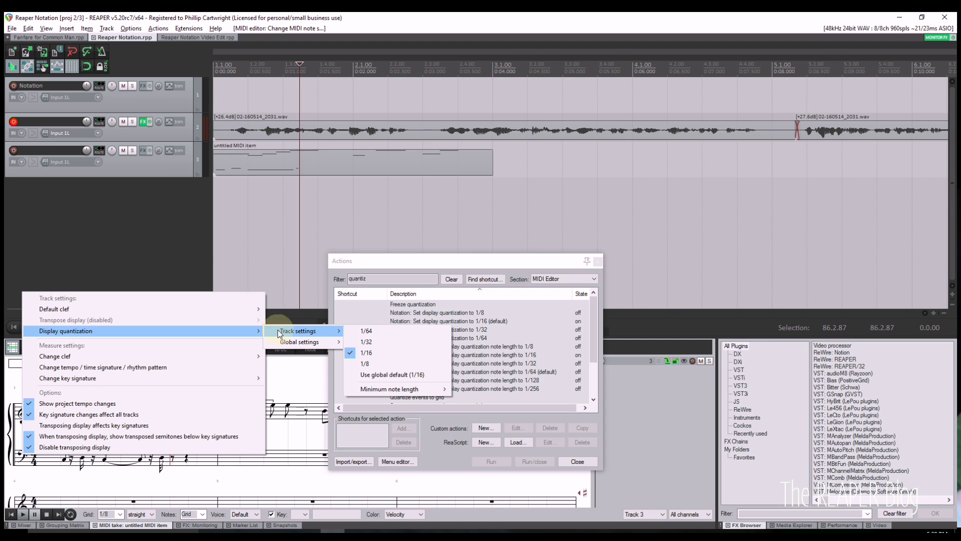
{"action": "left_click", "coordinate": [362, 373]}
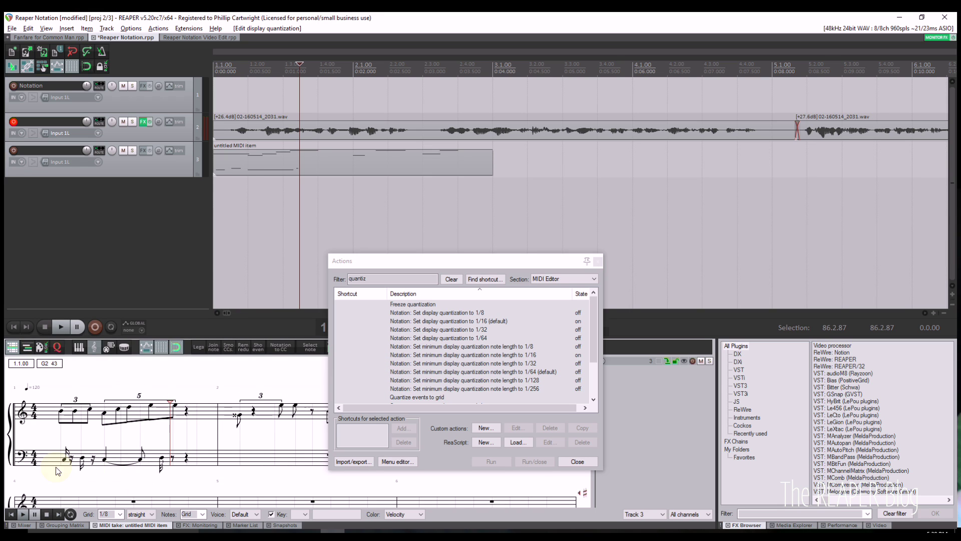
{"action": "right_click", "coordinate": [23, 456]}
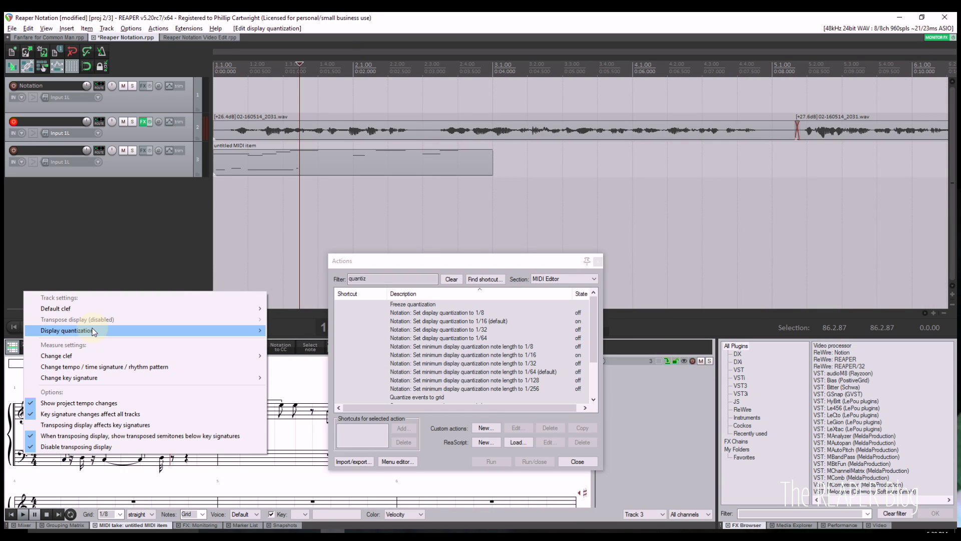
{"action": "mouse_move", "coordinate": [94, 332]}
{"action": "mouse_move", "coordinate": [289, 331]}
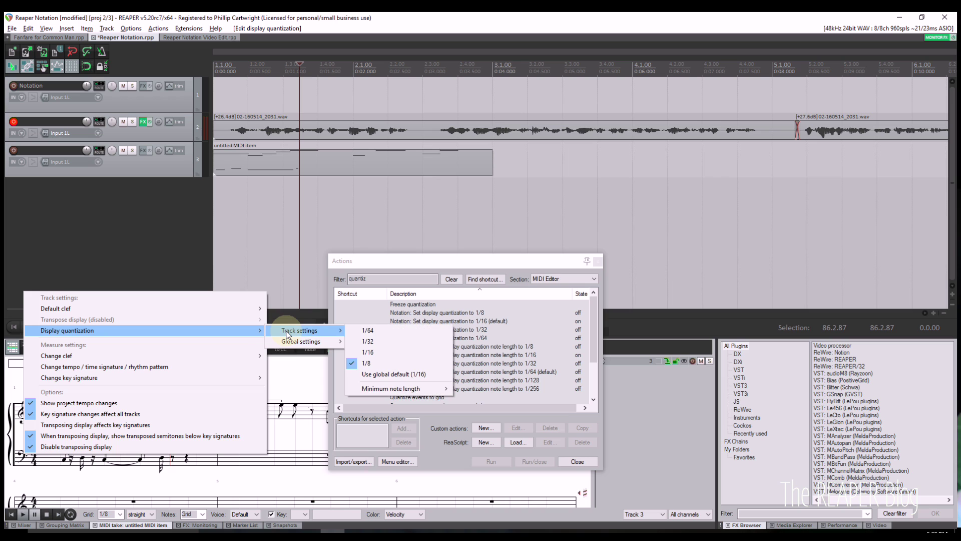
{"action": "left_click", "coordinate": [363, 330]}
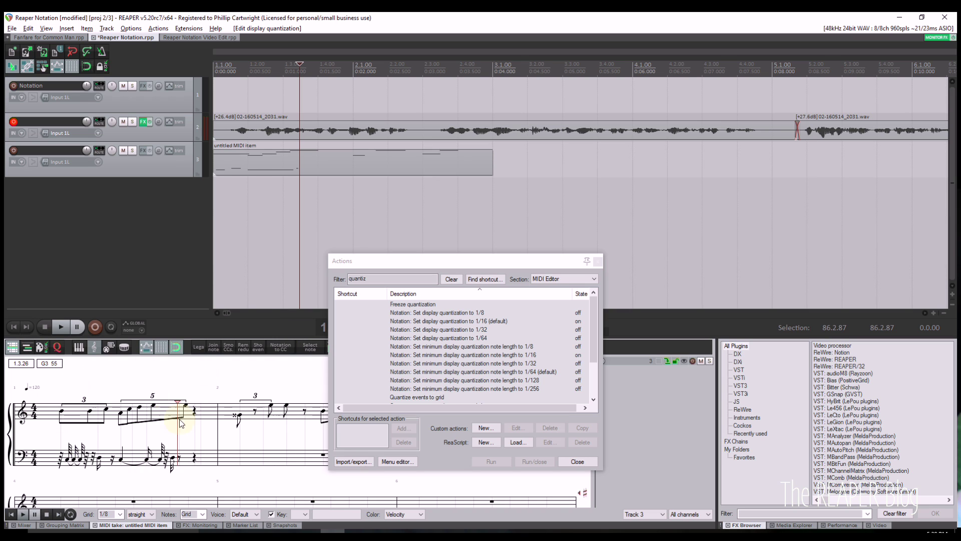
- Set the track's display quantization to 1/16
{"action": "right_click", "coordinate": [28, 482]}
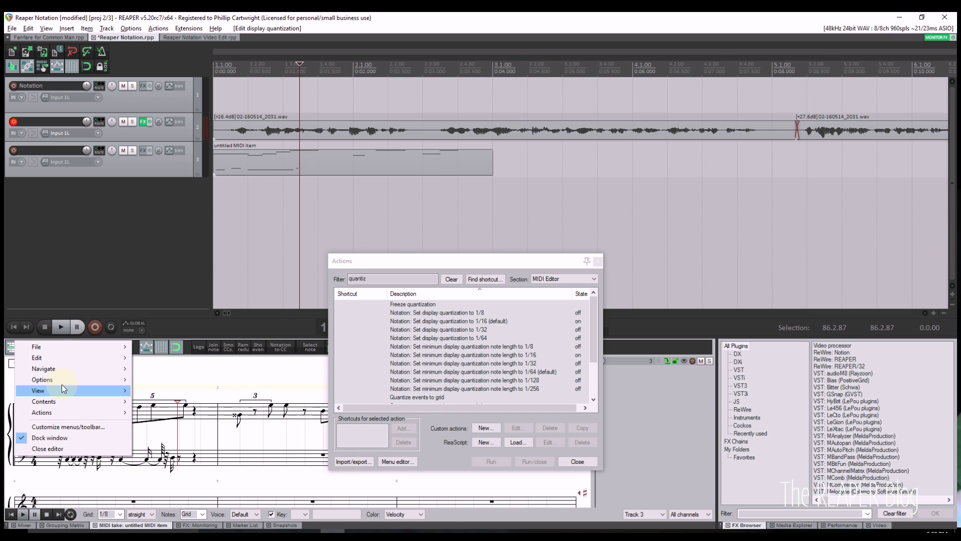
{"action": "mouse_move", "coordinate": [64, 379]}
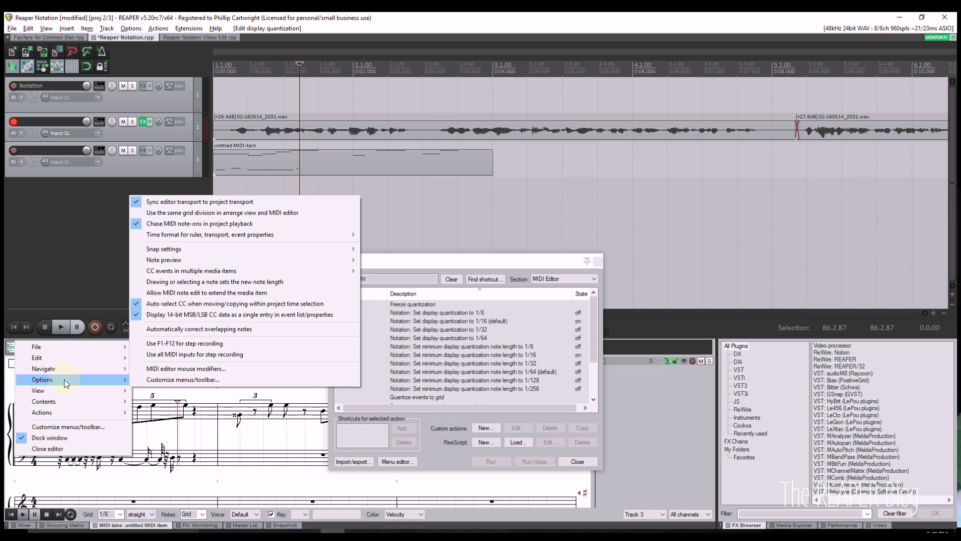
{"action": "right_click", "coordinate": [22, 460]}
{"action": "mouse_move", "coordinate": [225, 336]}
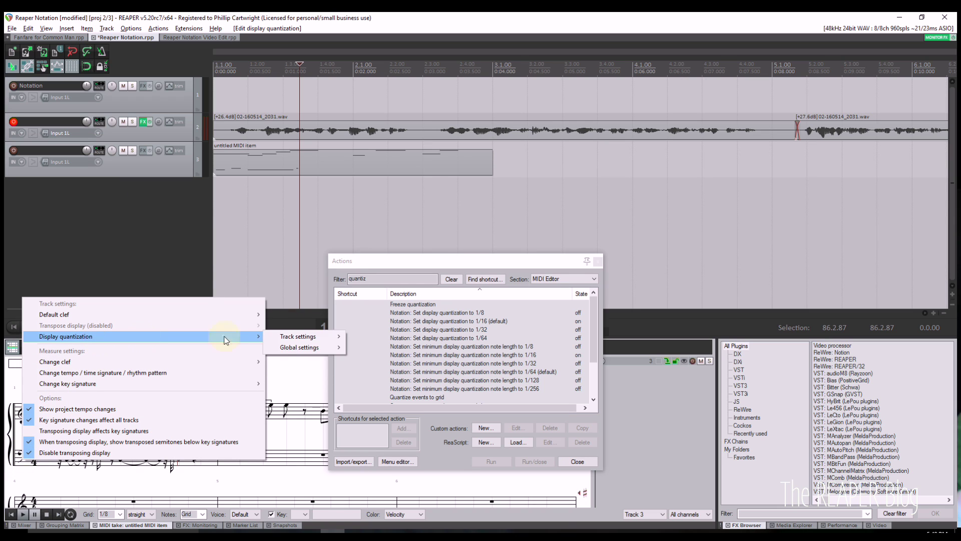
{"action": "mouse_move", "coordinate": [281, 340]}
{"action": "left_click", "coordinate": [365, 358]}
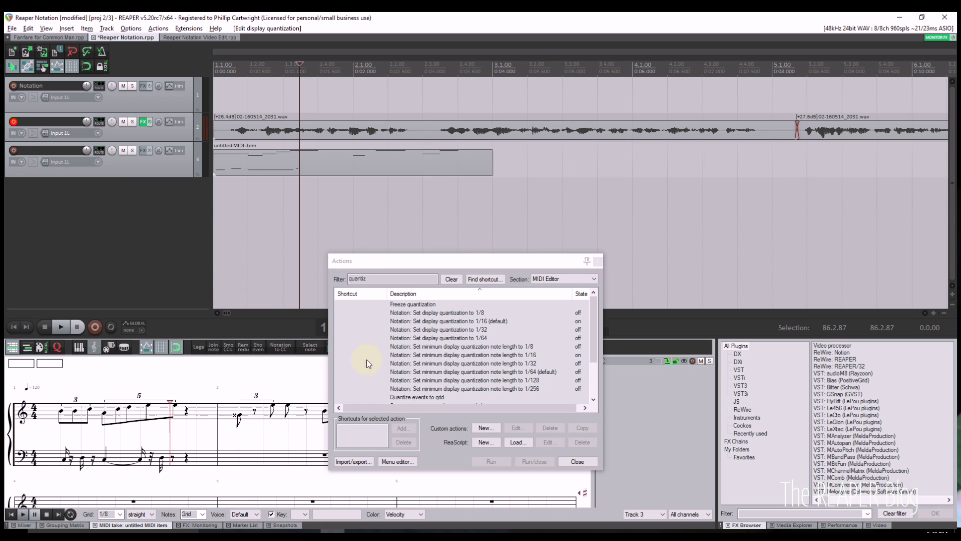
- Set the track's minimum note length for display quantization to 1/16
{"action": "right_click", "coordinate": [23, 460]}
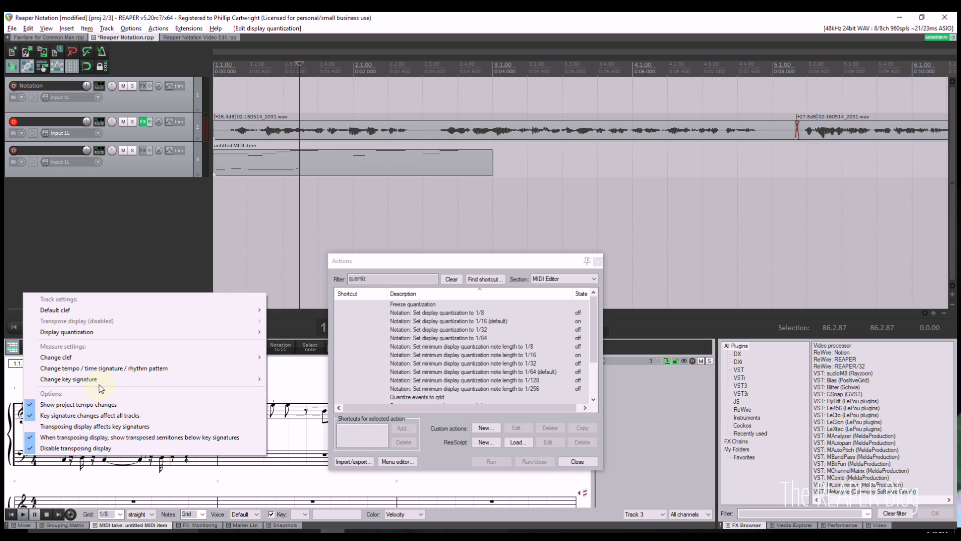
{"action": "mouse_move", "coordinate": [131, 333]}
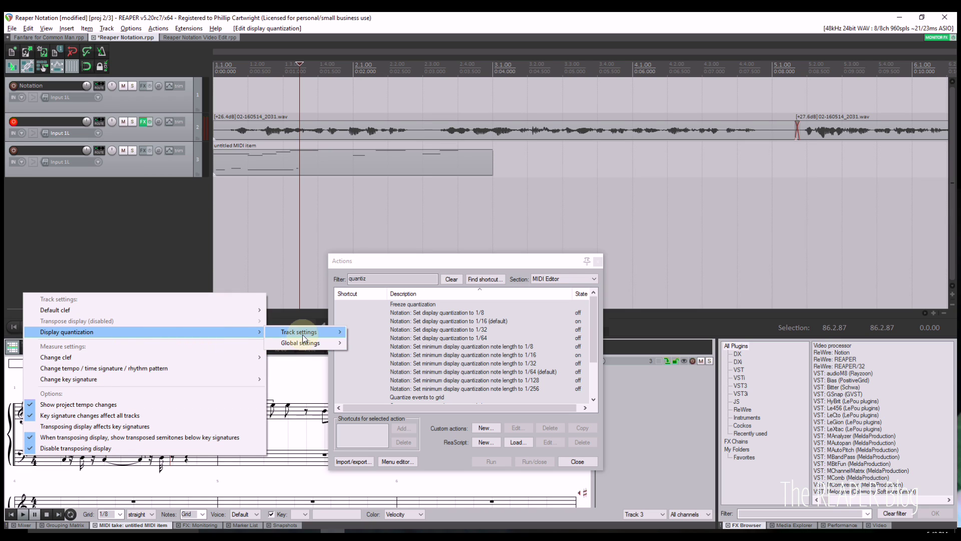
{"action": "mouse_move", "coordinate": [316, 333]}
{"action": "mouse_move", "coordinate": [399, 393]}
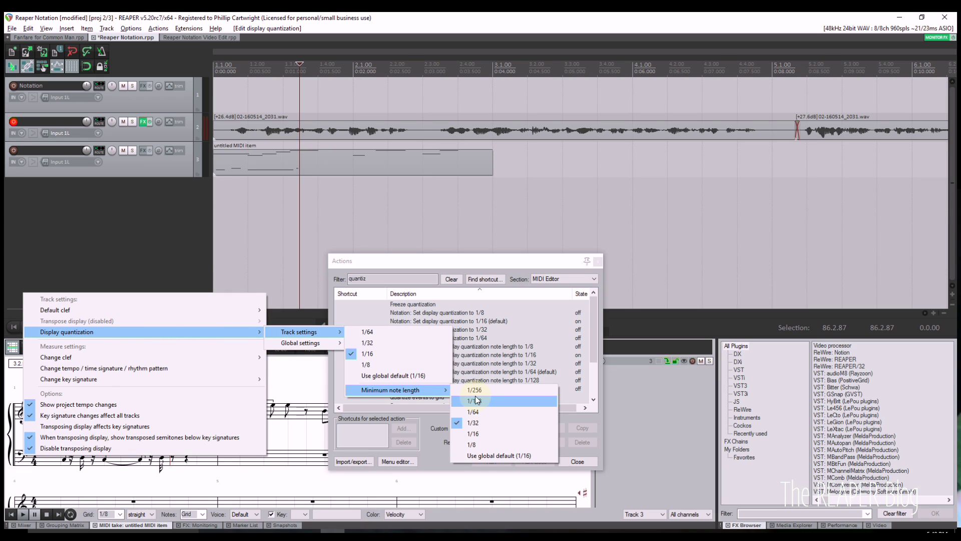
{"action": "left_click", "coordinate": [475, 433]}
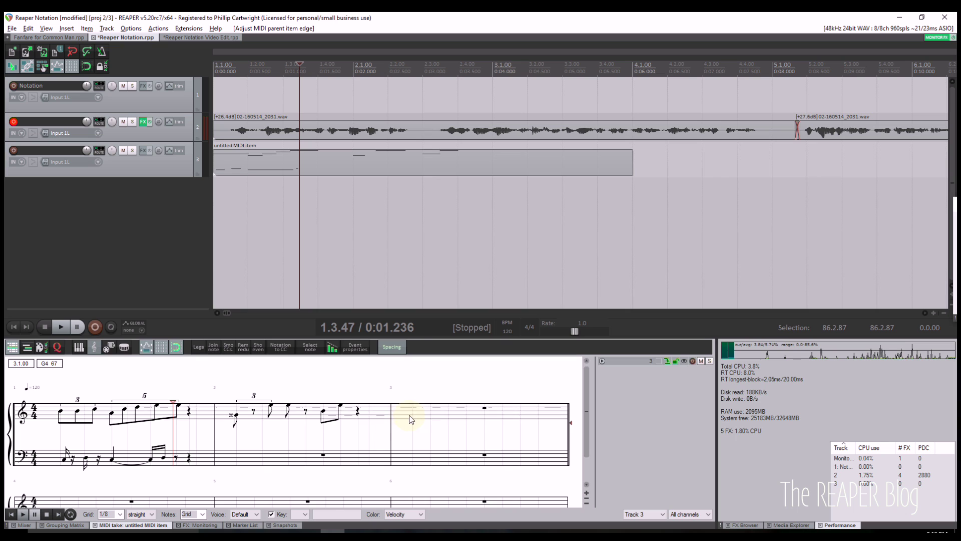
- Insert three consecutive eighth notes at the start of measure 3 on the treble staff
{"action": "left_click", "coordinate": [412, 414]}
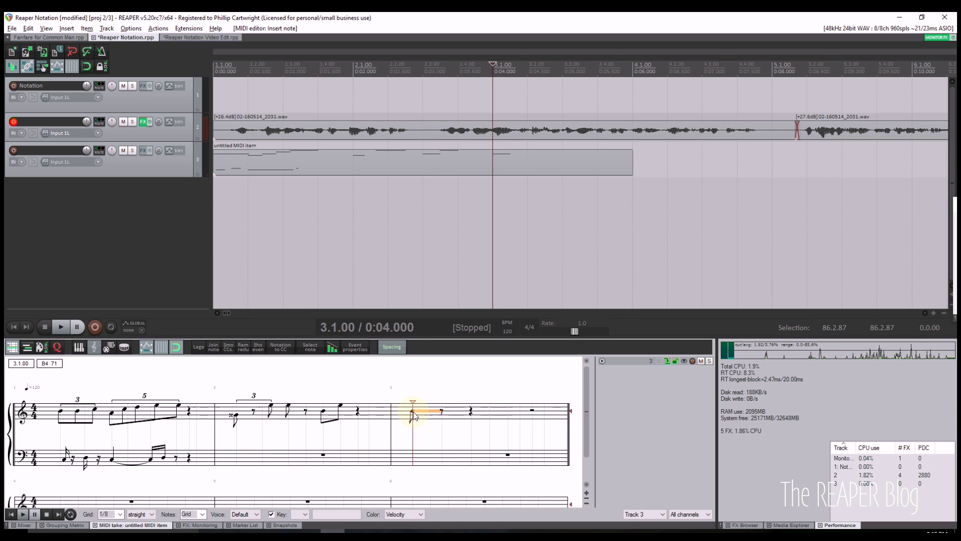
{"action": "left_click", "coordinate": [442, 407]}
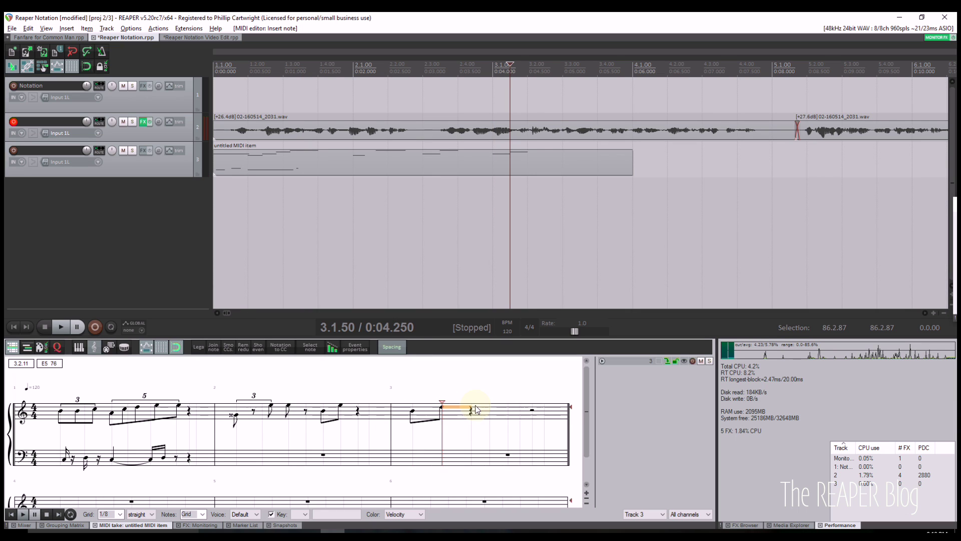
{"action": "left_click", "coordinate": [476, 409]}
- Select the three new notes in measure 3 and create a 3:2 tuplet with 1/8 note length, modifying the note positions
{"action": "left_click_drag", "start_coordinate": [411, 438], "coordinate": [465, 407]}
{"action": "right_click", "coordinate": [470, 409]}
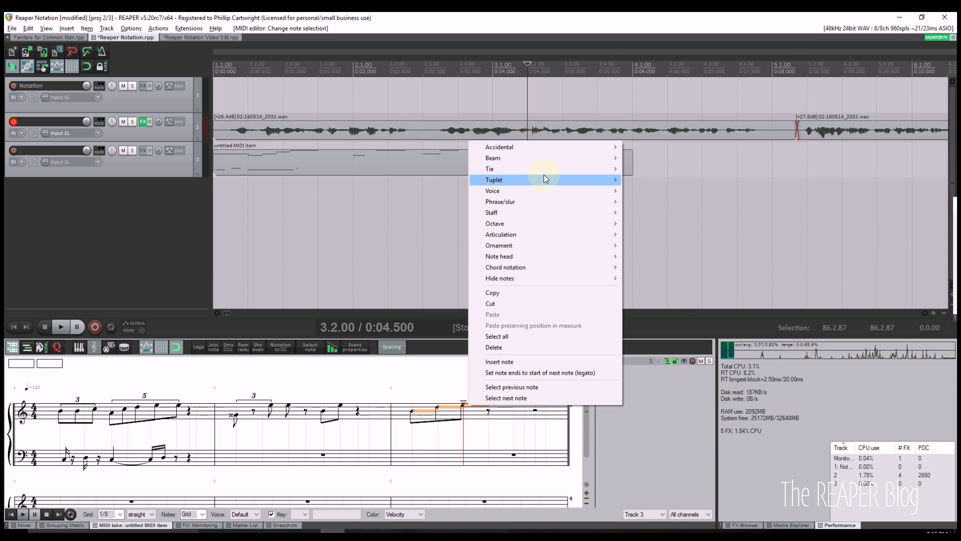
{"action": "mouse_move", "coordinate": [545, 180]}
{"action": "left_click", "coordinate": [634, 181]}
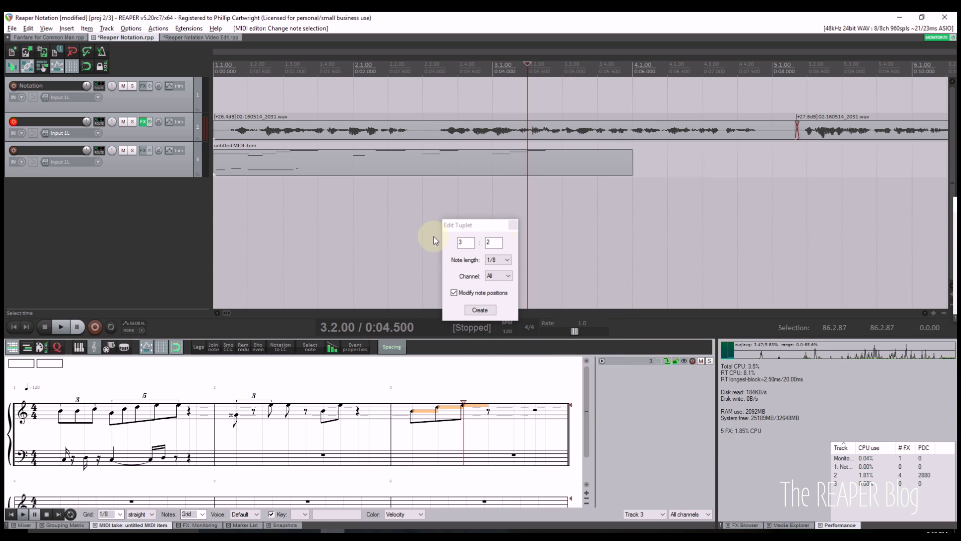
{"action": "left_click", "coordinate": [490, 310]}
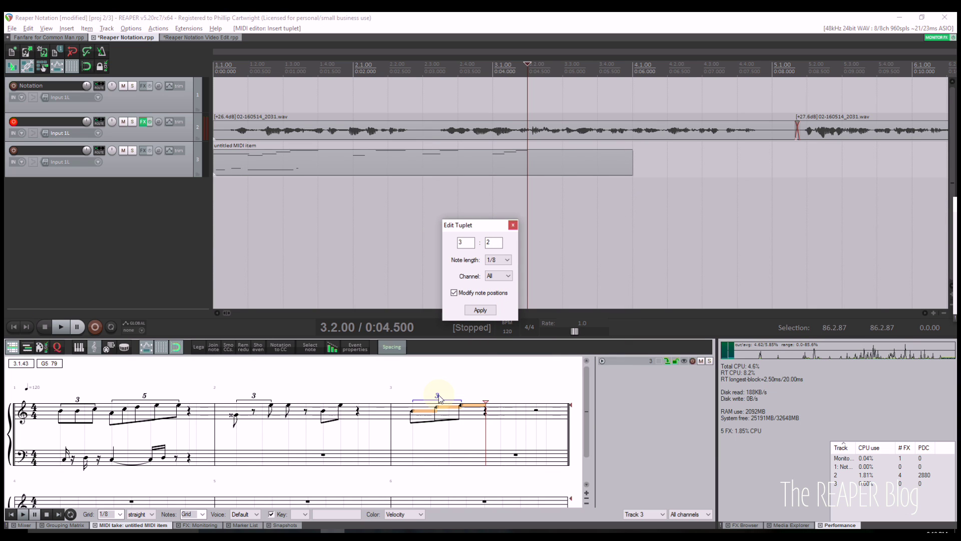
{"action": "left_click", "coordinate": [513, 226]}
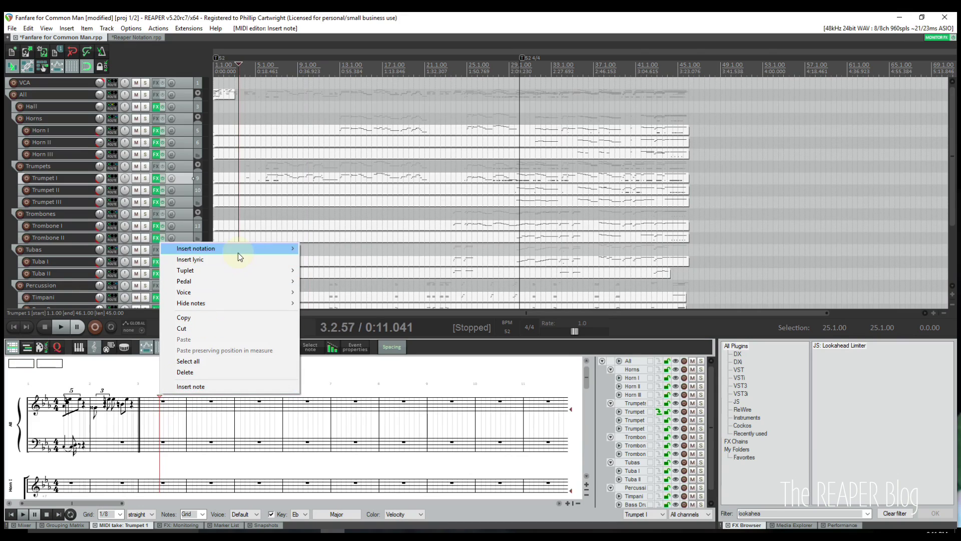
{"action": "mouse_move", "coordinate": [253, 253]}
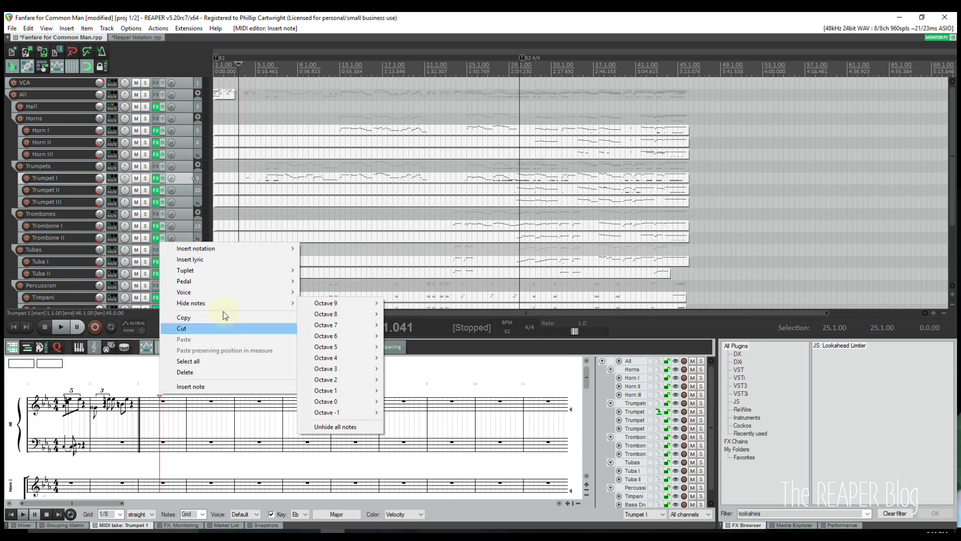
{"action": "mouse_move", "coordinate": [209, 280]}
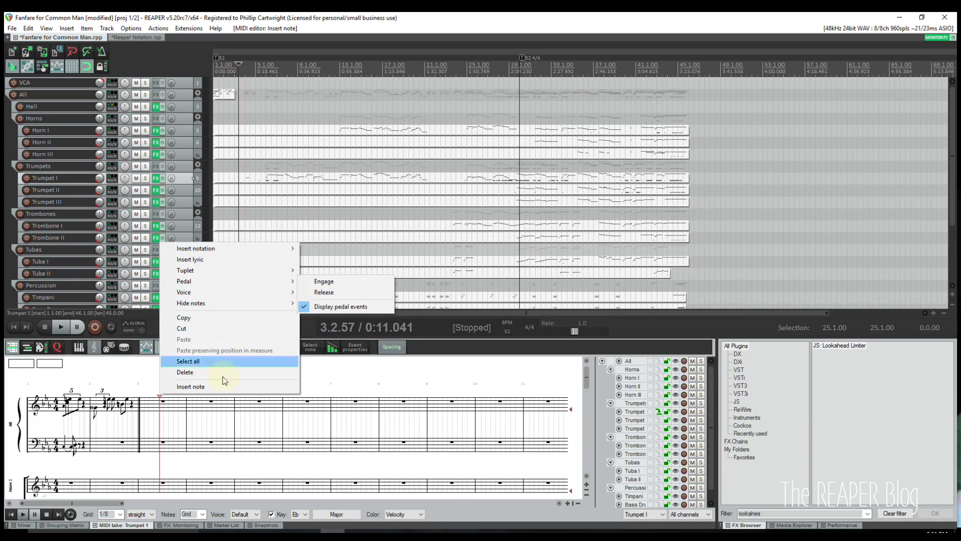
{"action": "left_click", "coordinate": [120, 406]}
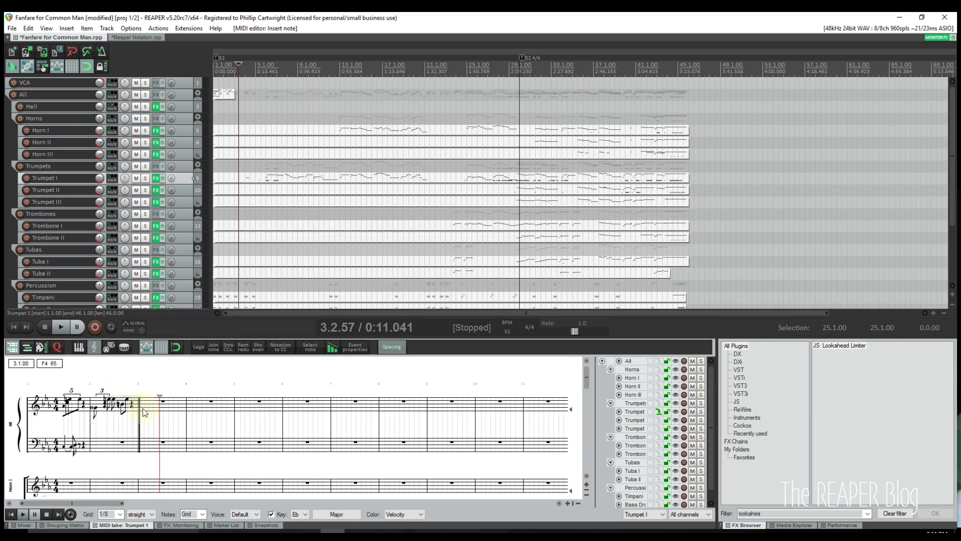
- Insert a pedal engage event in measure 2 of the All staff in the Fanfare for Common Man project
{"action": "left_click", "coordinate": [116, 400]}
{"action": "right_click", "coordinate": [118, 400]}
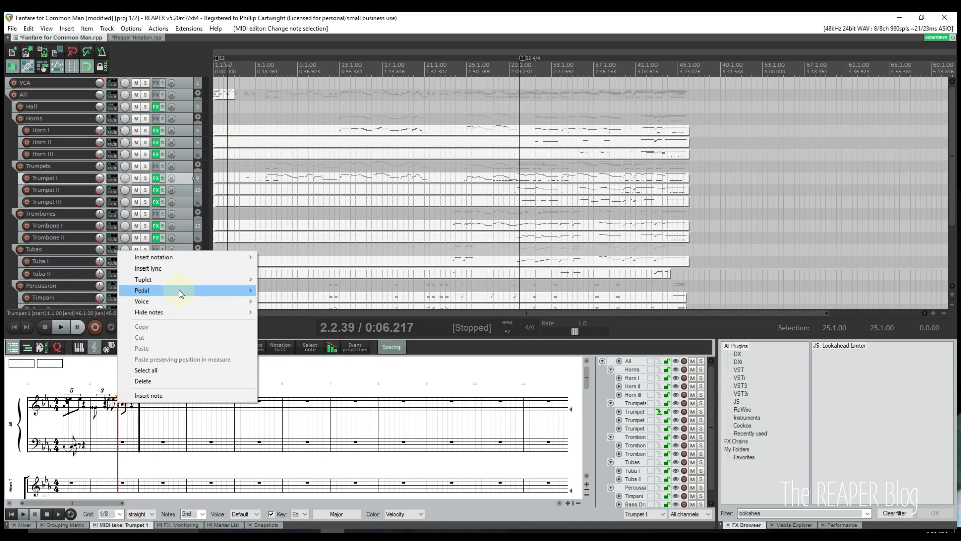
{"action": "mouse_move", "coordinate": [179, 289]}
{"action": "left_click", "coordinate": [280, 291]}
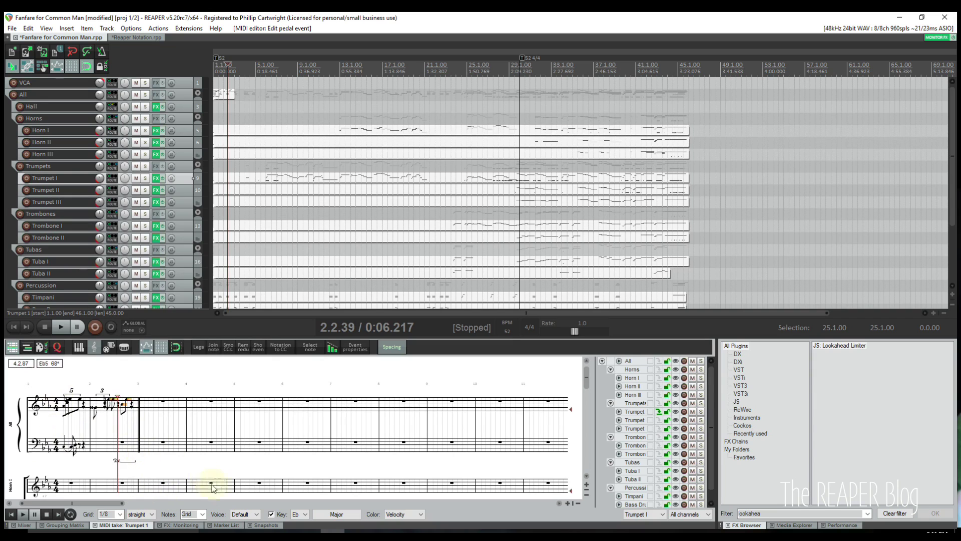
- Select the Horn I notes in measures 17 to 19 and open their notation options
{"action": "left_click_drag", "start_coordinate": [127, 501], "coordinate": [263, 503]}
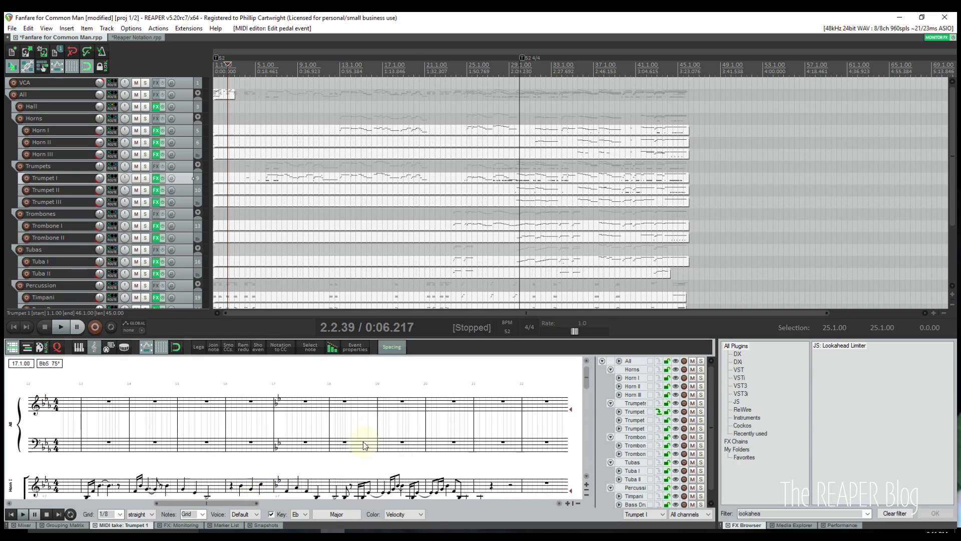
{"action": "left_click_drag", "start_coordinate": [584, 379], "coordinate": [589, 401]}
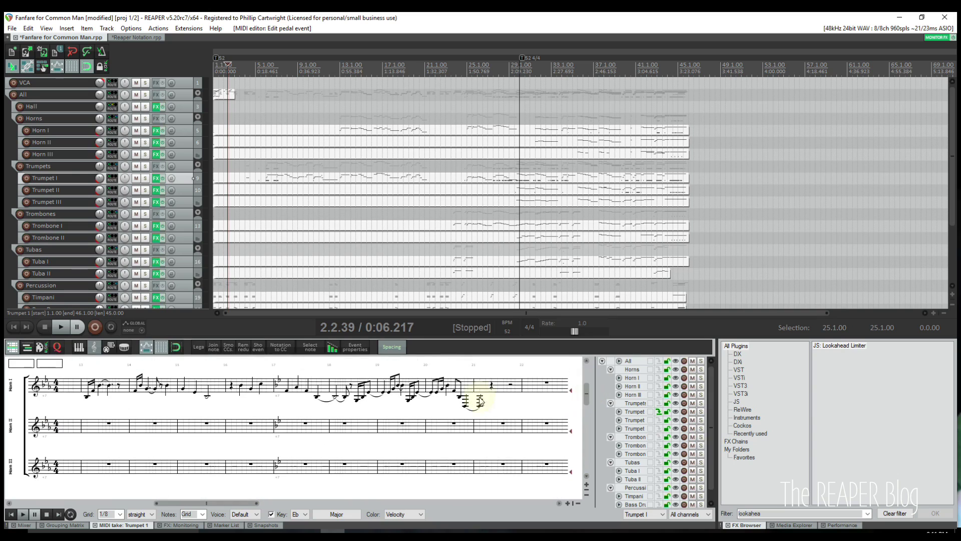
{"action": "left_click_drag", "start_coordinate": [291, 373], "coordinate": [425, 409]}
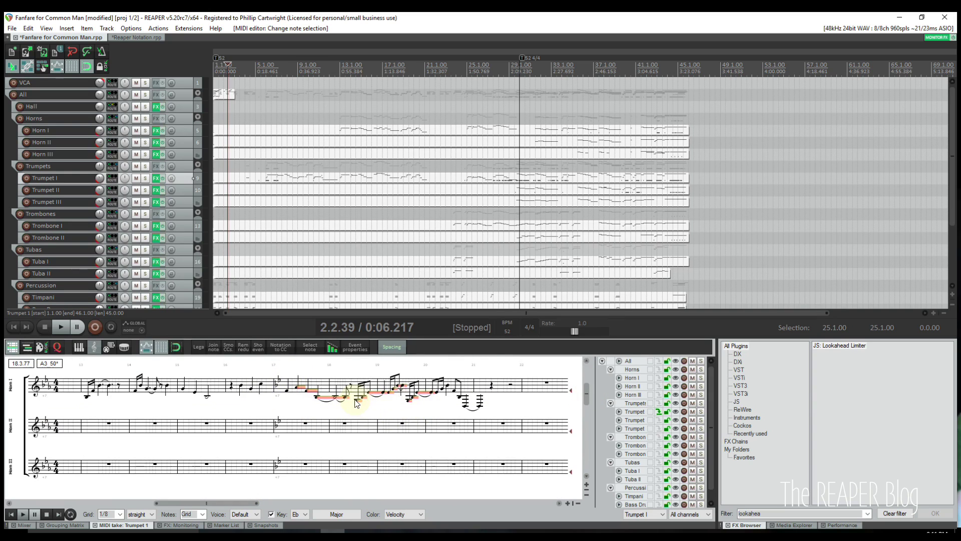
{"action": "right_click", "coordinate": [356, 400]}
{"action": "mouse_move", "coordinate": [427, 299]}
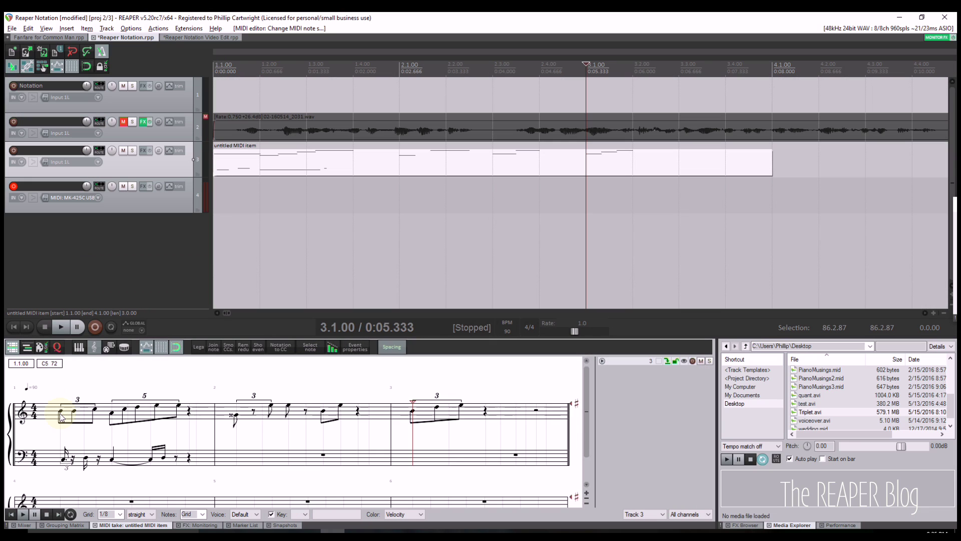
- Review the note options in measure 1 and the clef and measure settings at the treble staff's start and at measure 3
{"action": "left_click", "coordinate": [62, 416]}
{"action": "right_click", "coordinate": [63, 416]}
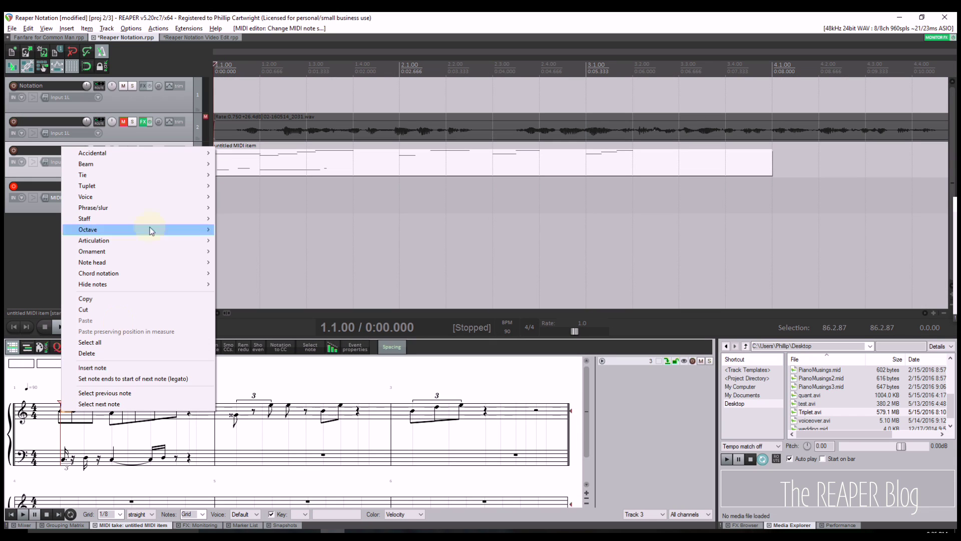
{"action": "mouse_move", "coordinate": [163, 152]}
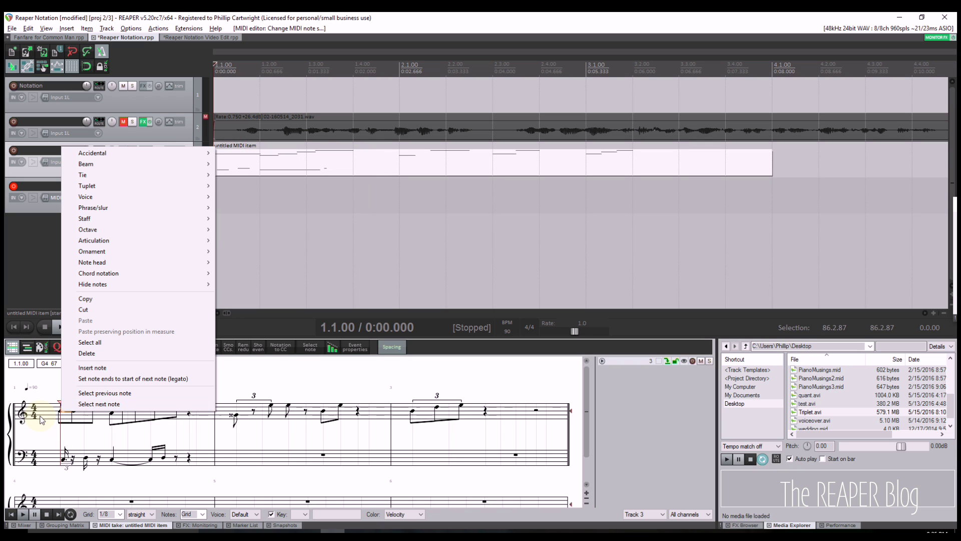
{"action": "right_click", "coordinate": [23, 410]}
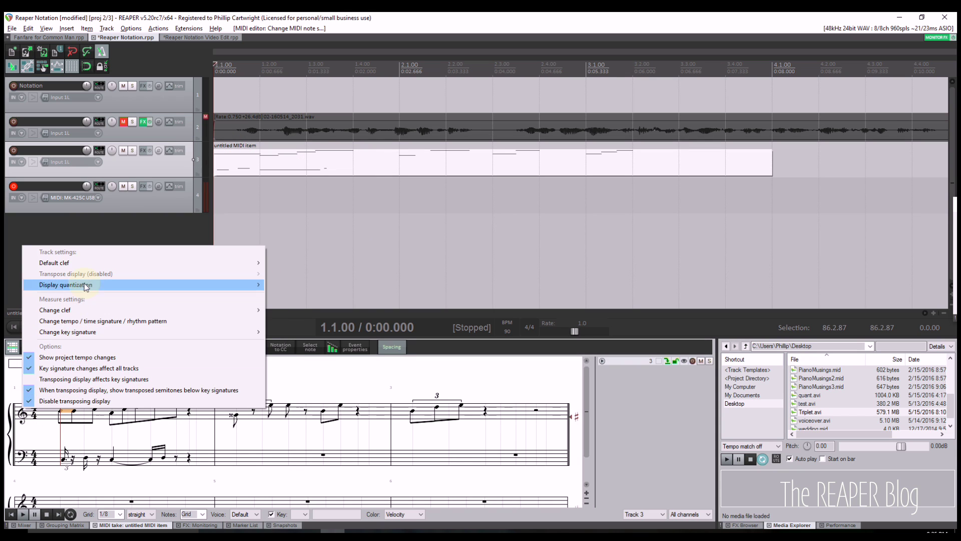
{"action": "mouse_move", "coordinate": [89, 262]}
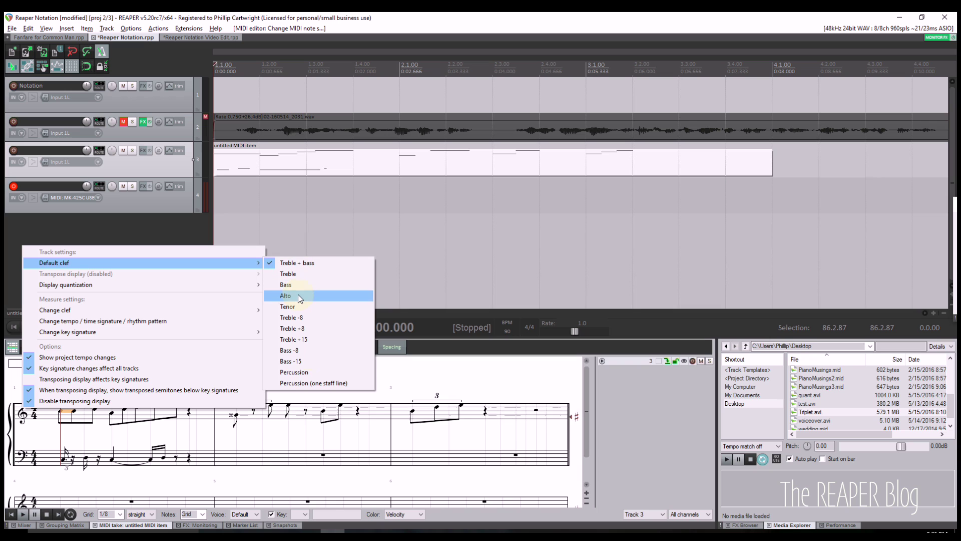
{"action": "left_click", "coordinate": [400, 420]}
{"action": "right_click", "coordinate": [400, 418]}
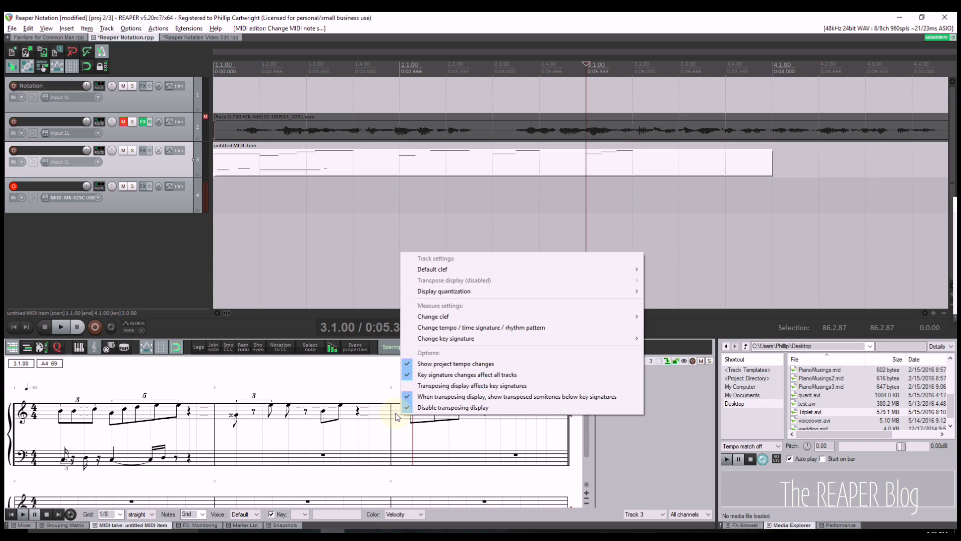
{"action": "left_click", "coordinate": [253, 422]}
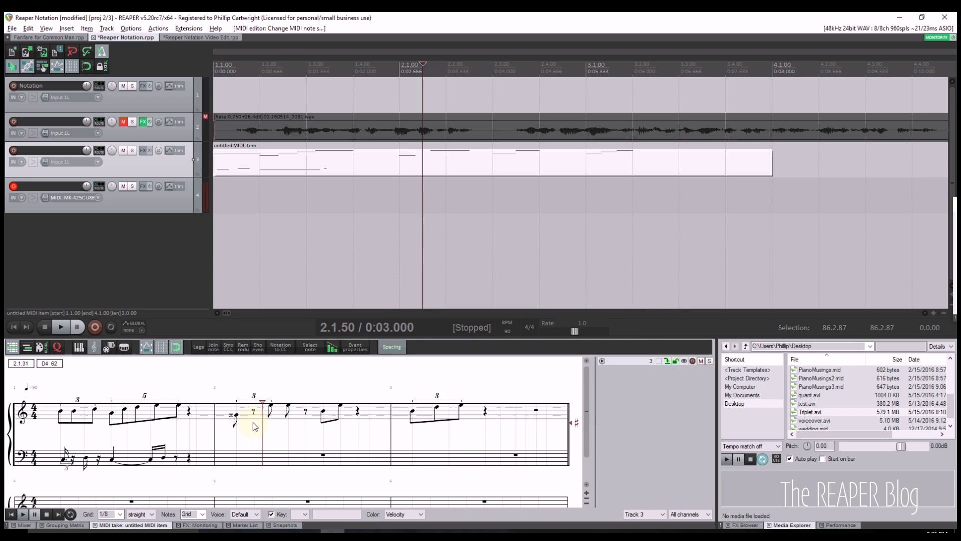
- Set the track's default clef to Percussion
{"action": "right_click", "coordinate": [22, 413]}
{"action": "mouse_move", "coordinate": [60, 270]}
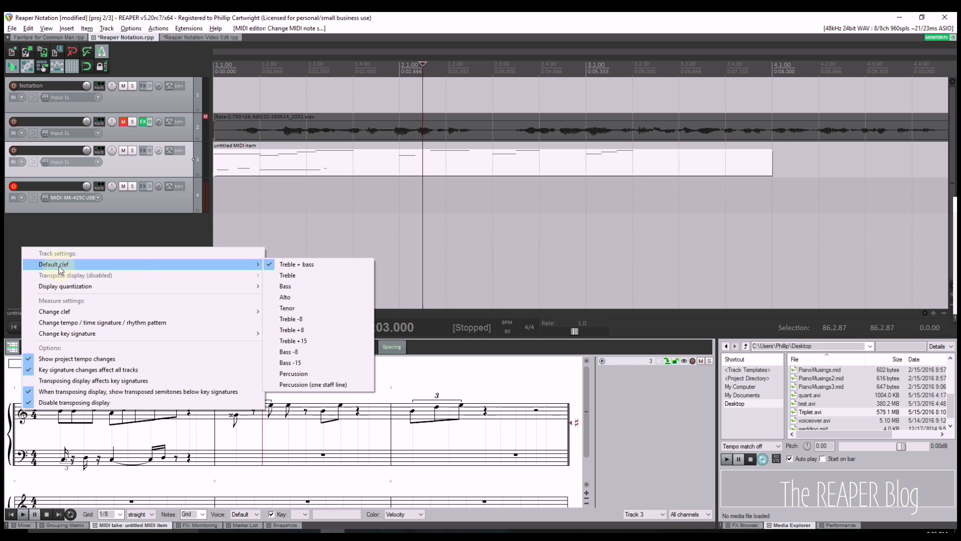
{"action": "left_click", "coordinate": [293, 373]}
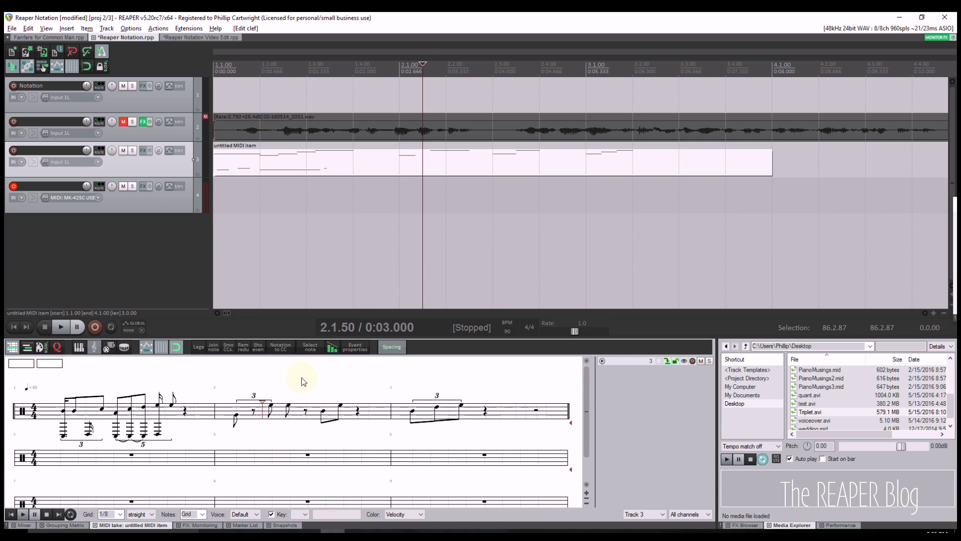
- Give all notes at the pitch of the last upper note in measure 1's tuplet group a filled rectangle note head
{"action": "right_click", "coordinate": [158, 407]}
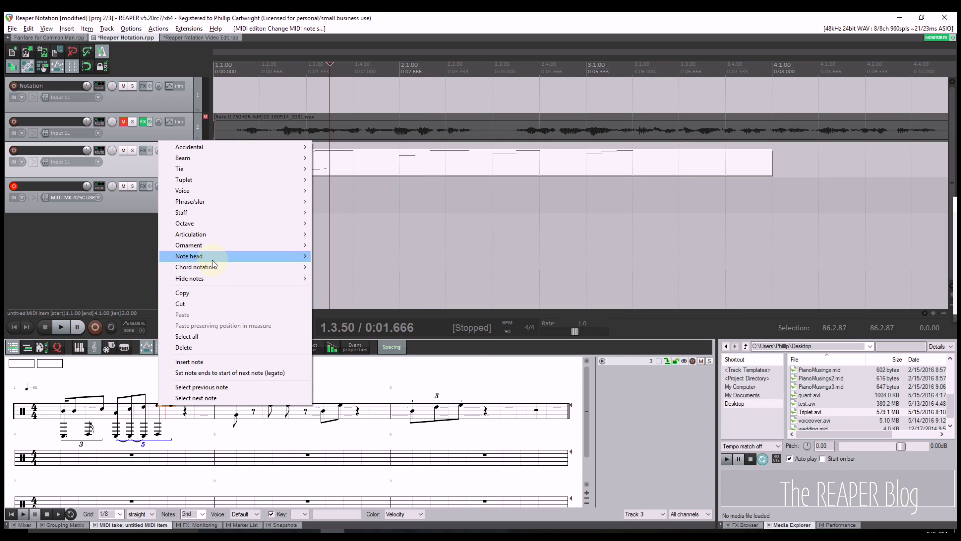
{"action": "mouse_move", "coordinate": [237, 259]}
{"action": "mouse_move", "coordinate": [353, 267]}
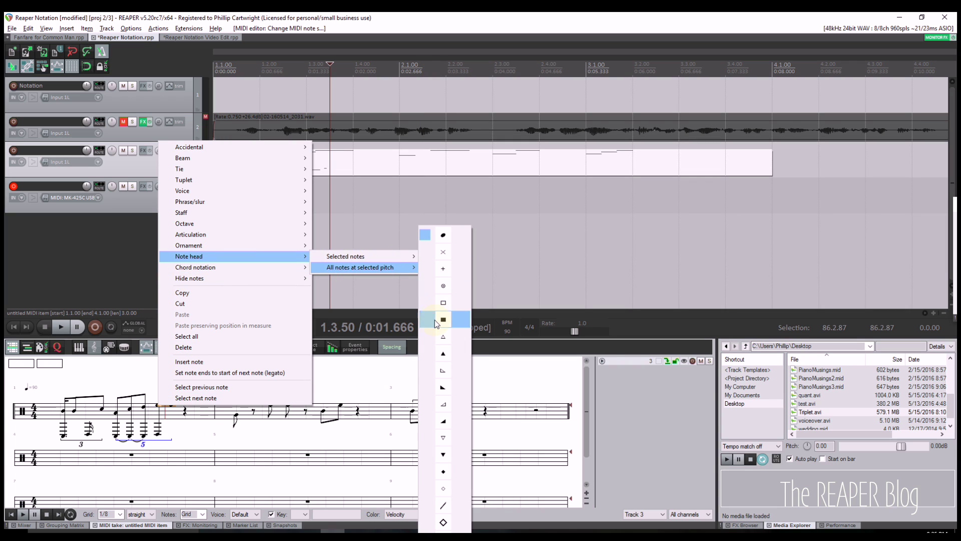
{"action": "left_click", "coordinate": [436, 322]}
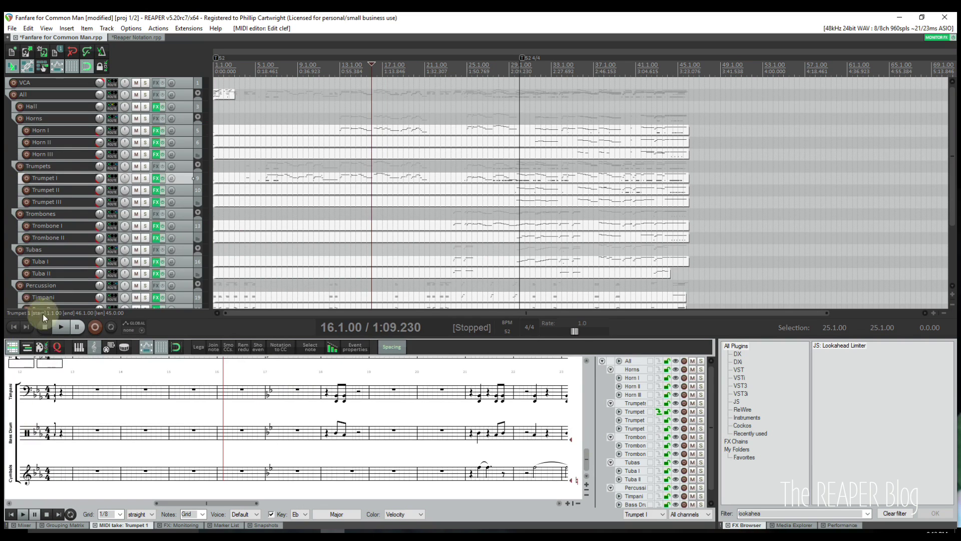
- Hide every track except Trumpet I in the Fanfare for Common Man notation and show them all again
{"action": "scroll", "coordinate": [215, 286], "scroll_direction": "down", "scroll_amount": 3}
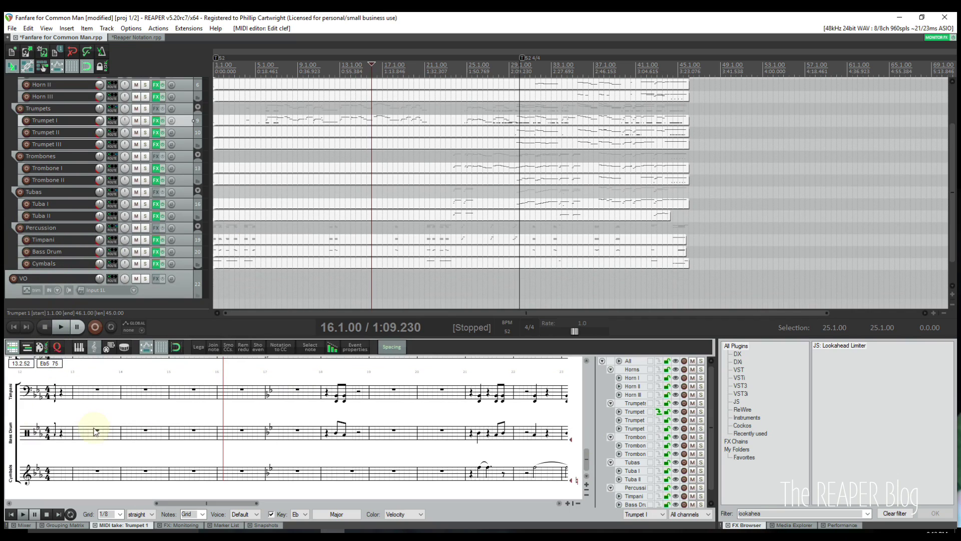
{"action": "left_click_drag", "start_coordinate": [586, 461], "coordinate": [600, 374]}
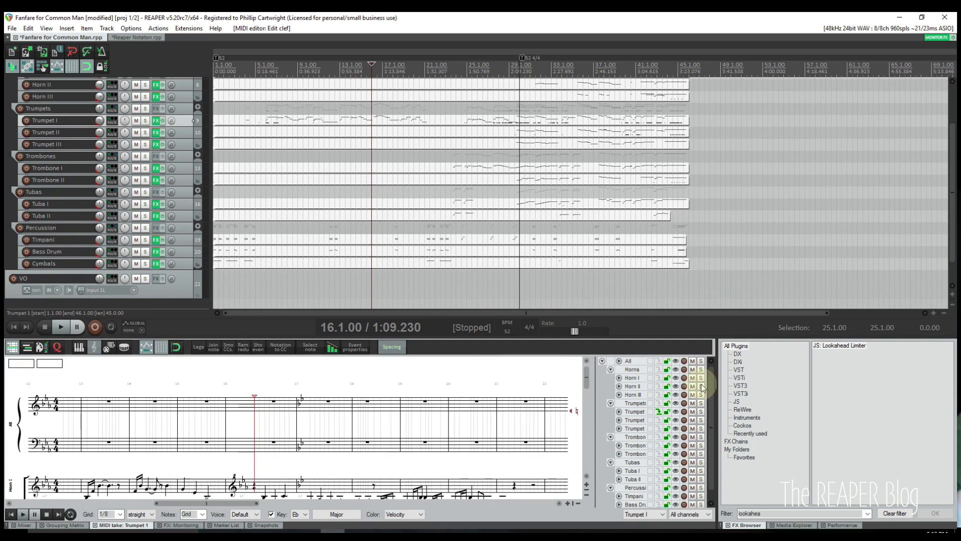
{"action": "left_click", "coordinate": [679, 361]}
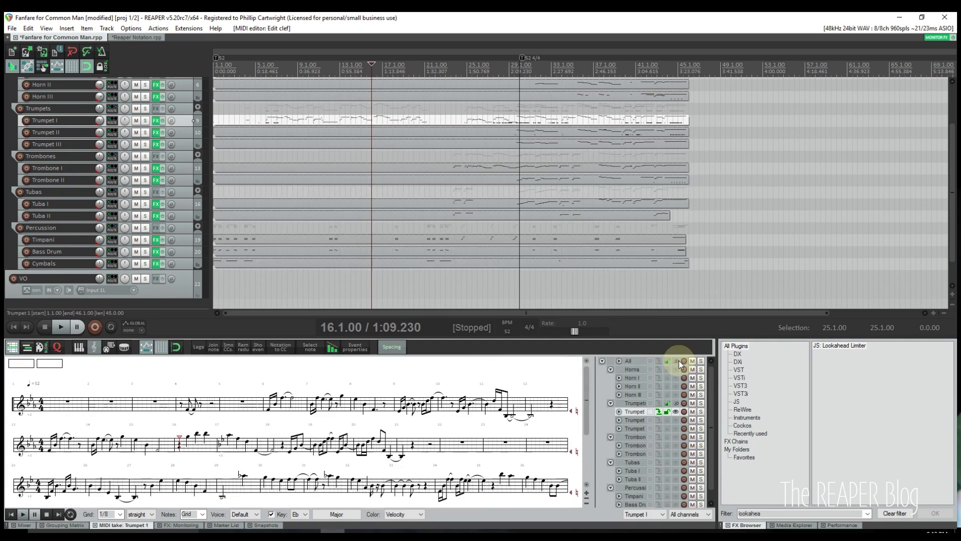
{"action": "left_click", "coordinate": [679, 362]}
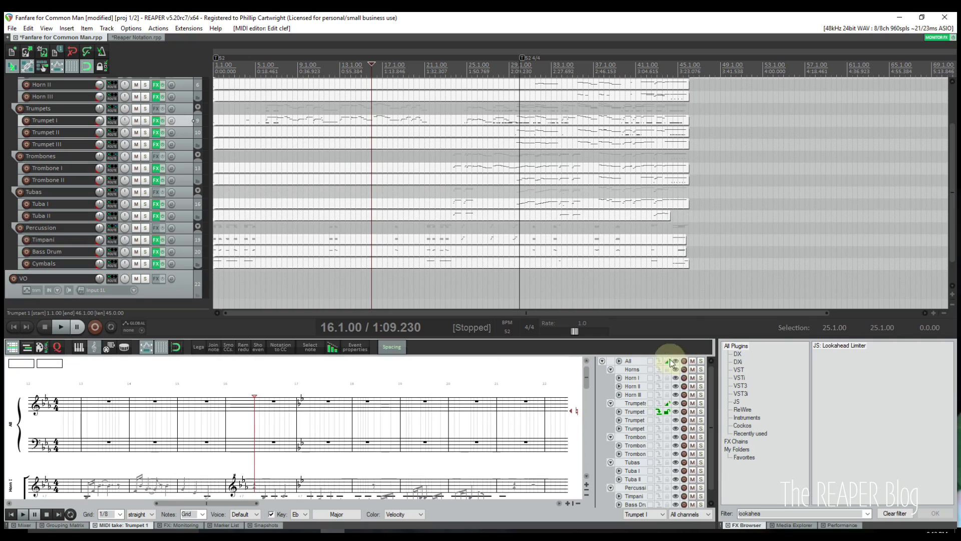
{"action": "scroll", "coordinate": [170, 451], "scroll_direction": "left", "scroll_amount": 2}
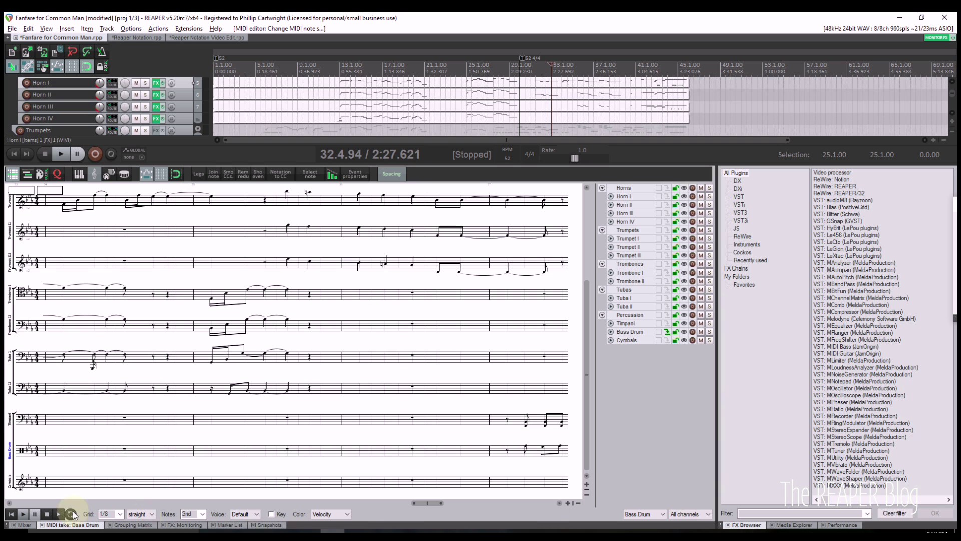
- Start playback from measure 16 of the score with the horn and trumpet staves in view
{"action": "left_click_drag", "start_coordinate": [392, 505], "coordinate": [209, 518]}
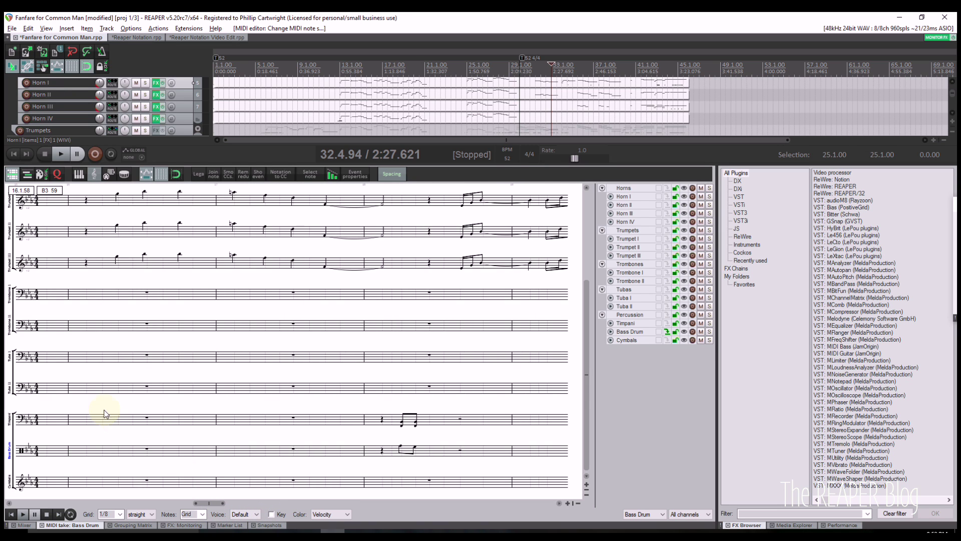
{"action": "scroll", "coordinate": [103, 411], "scroll_direction": "up", "scroll_amount": 3}
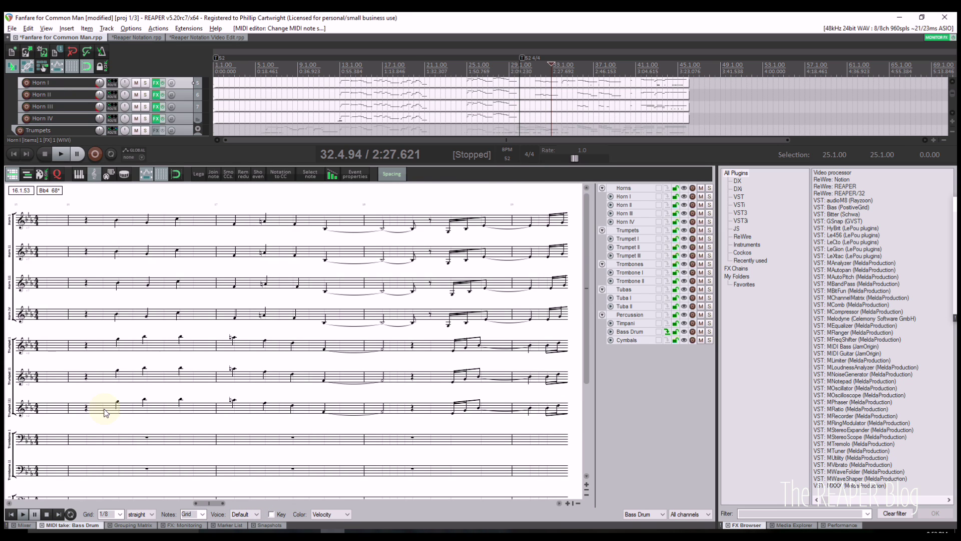
{"action": "left_click", "coordinate": [69, 354]}
{"action": "key", "text": "space"}
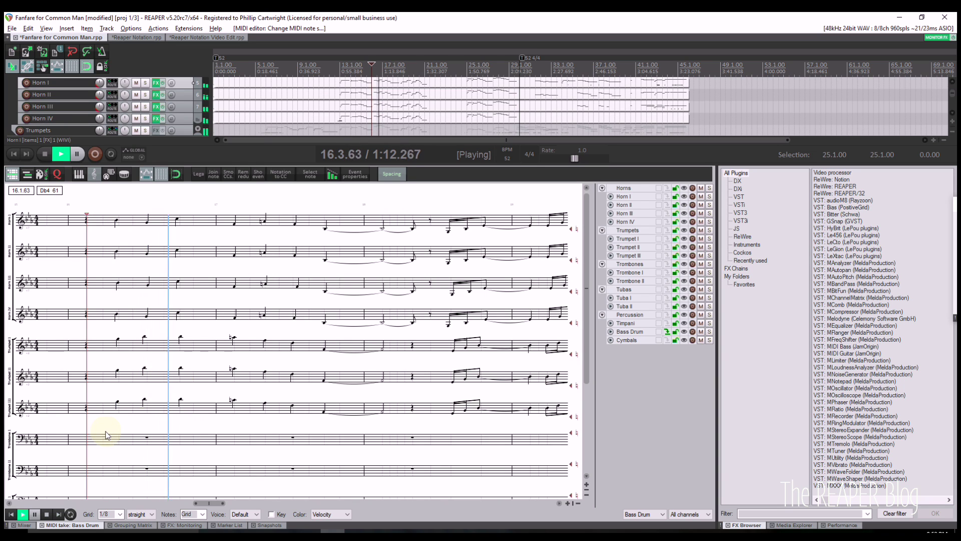
- Select the Trumpet III notes in measure 16 and make Trumpet III the active track for editing
{"action": "left_click_drag", "start_coordinate": [101, 432], "coordinate": [189, 390]}
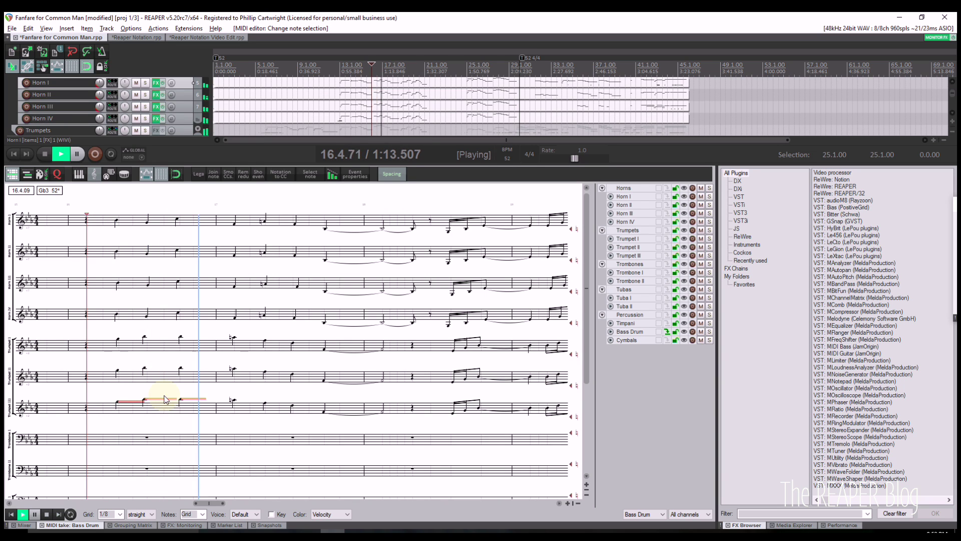
{"action": "left_click", "coordinate": [9, 408]}
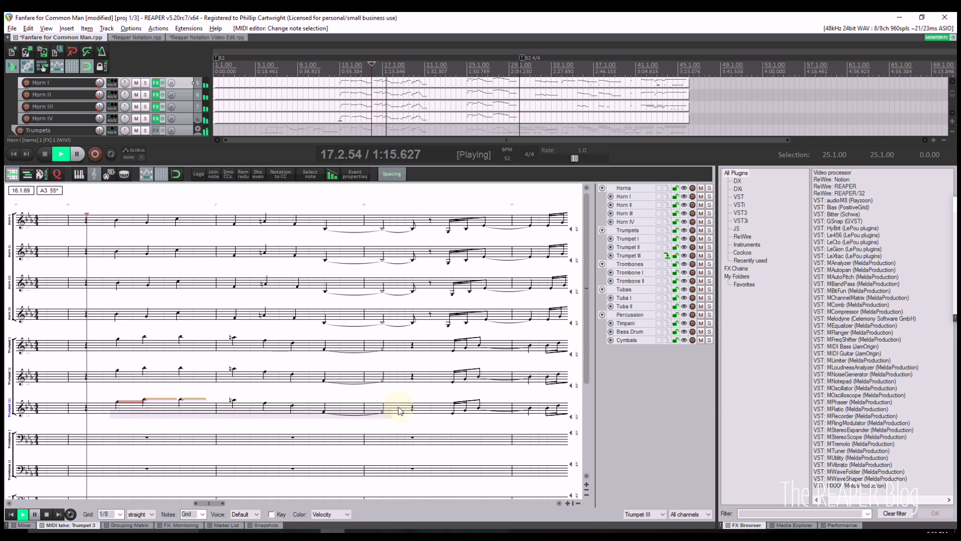
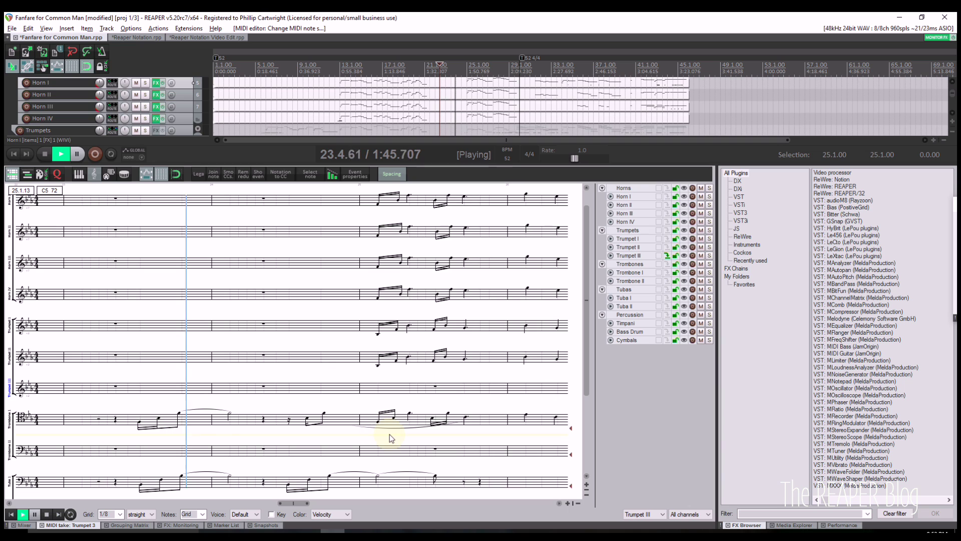
- Turn the notation editor's Spacing option off and on again during playback
{"action": "left_click", "coordinate": [399, 176]}
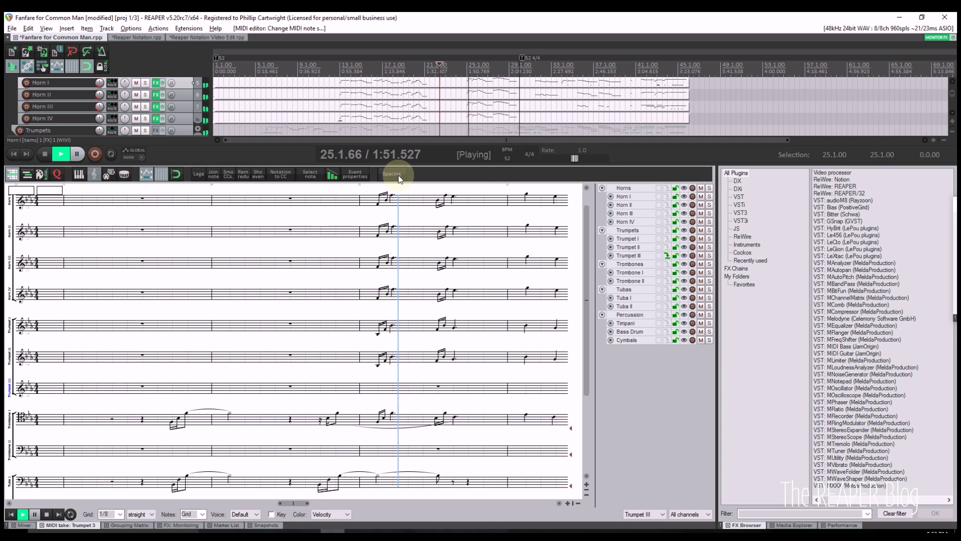
{"action": "left_click", "coordinate": [399, 177]}
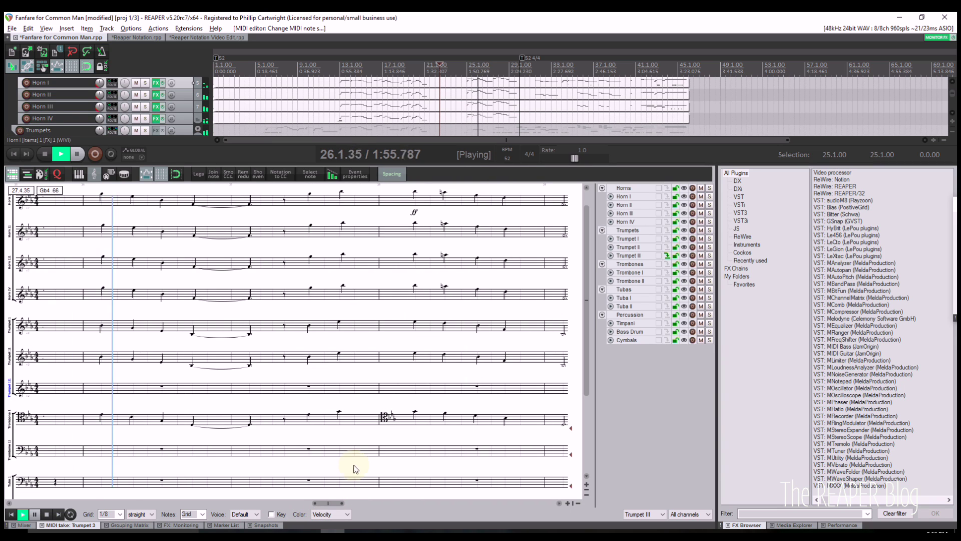
- Insert a dynamic marking on the Horn II staff at the start of measure 28 and adjust its position
{"action": "scroll", "coordinate": [354, 430], "scroll_direction": "up", "scroll_amount": 1}
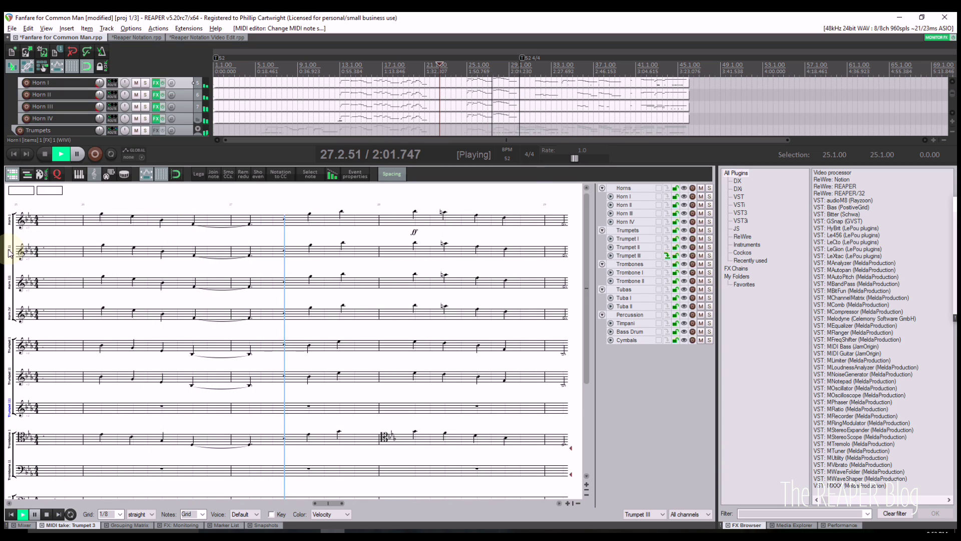
{"action": "right_click", "coordinate": [416, 253]}
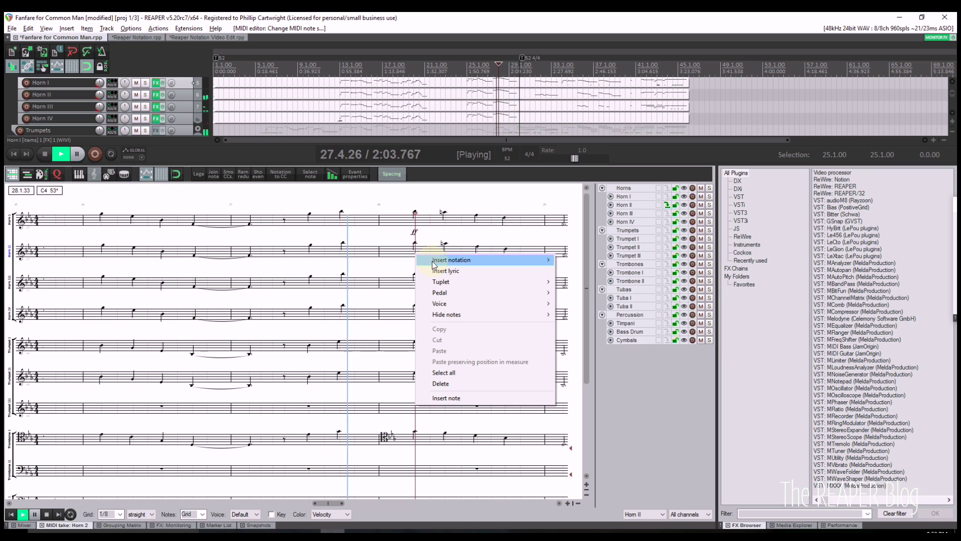
{"action": "mouse_move", "coordinate": [433, 263]}
{"action": "left_click", "coordinate": [583, 370]}
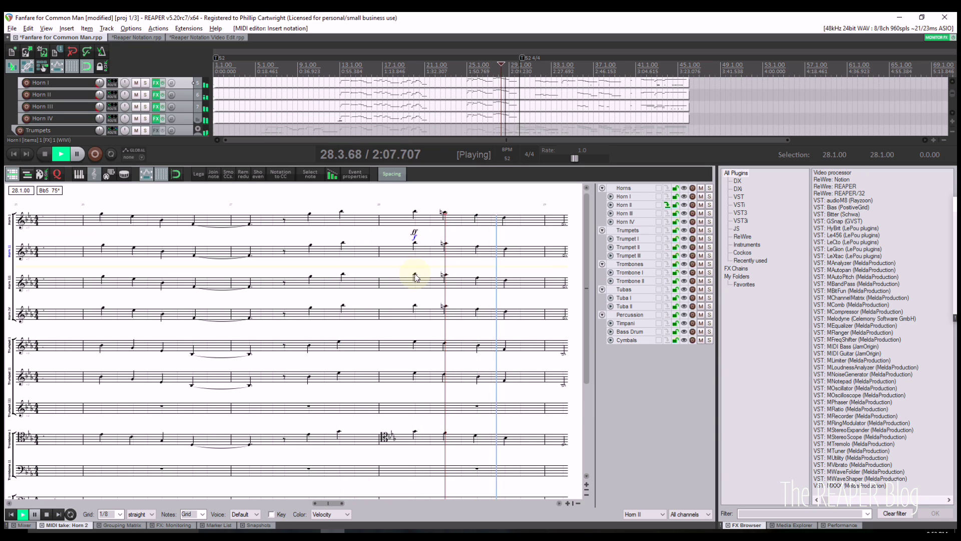
{"action": "left_click_drag", "start_coordinate": [415, 241], "coordinate": [437, 247]}
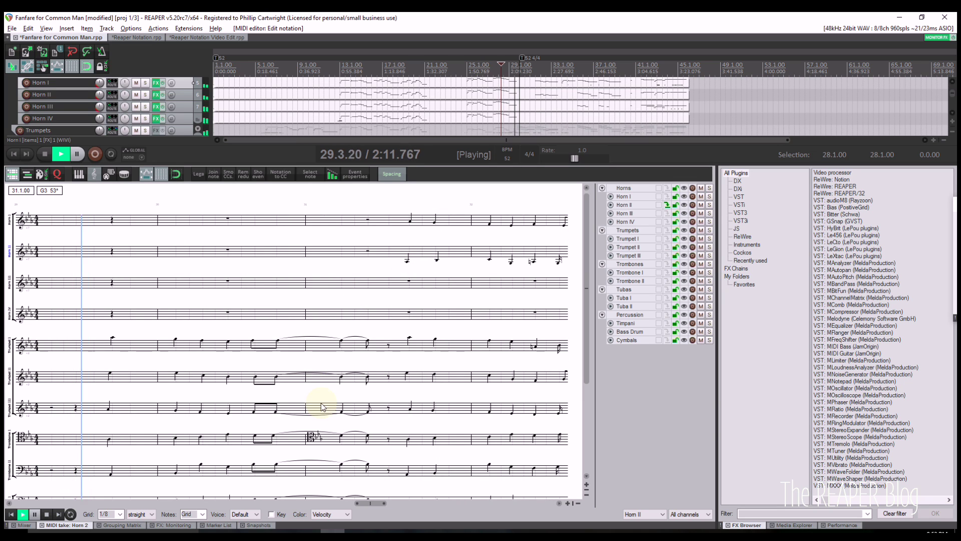
- Change the clef on the Trombone I staff to Treble -8 at measure 30
{"action": "right_click", "coordinate": [312, 438]}
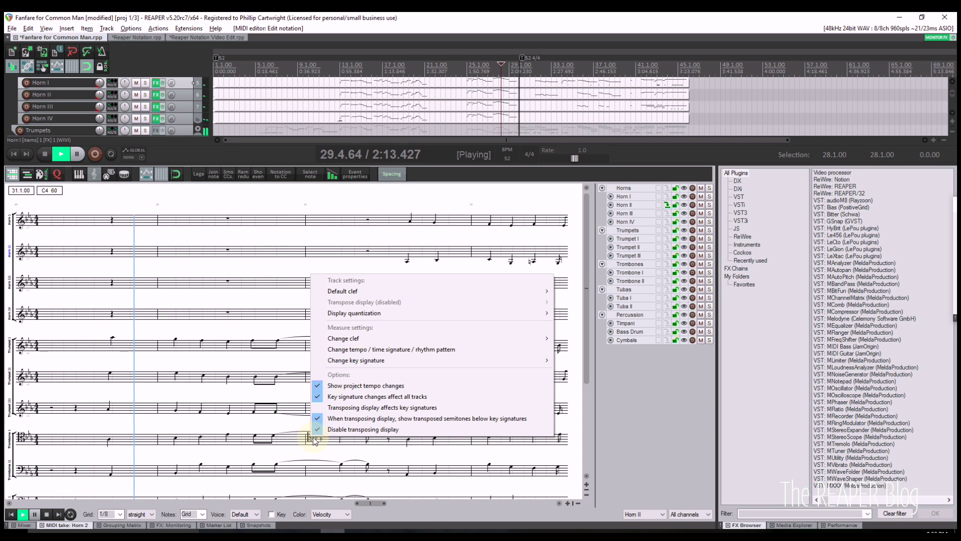
{"action": "mouse_move", "coordinate": [368, 338]}
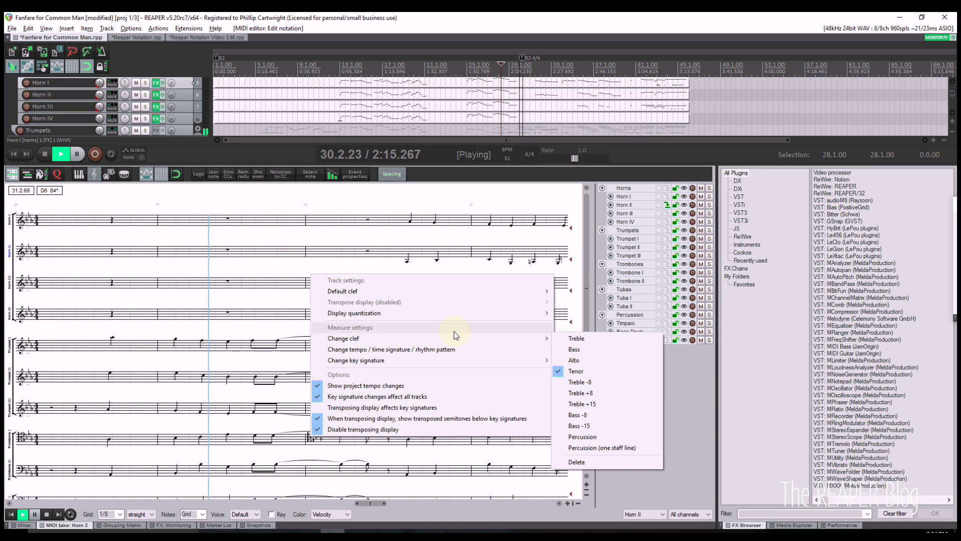
{"action": "left_click", "coordinate": [578, 382]}
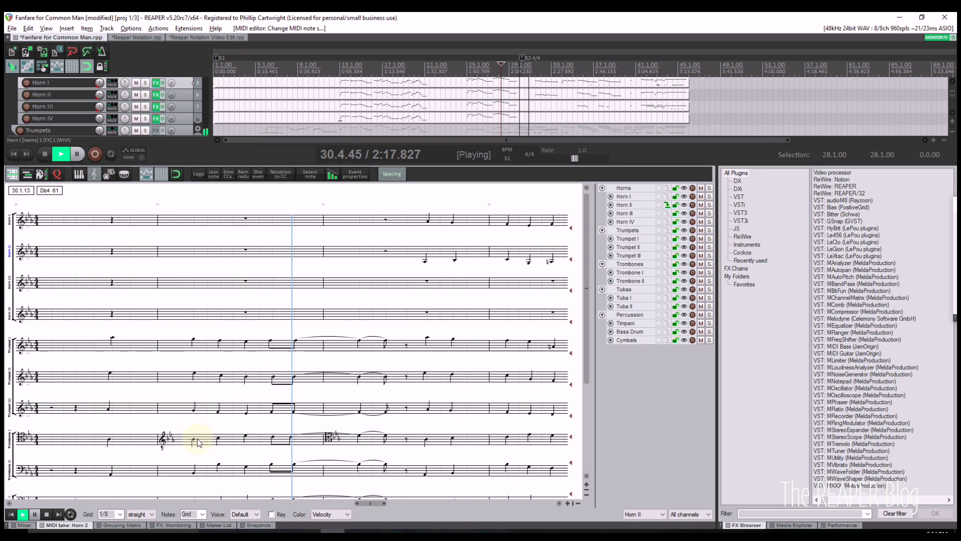